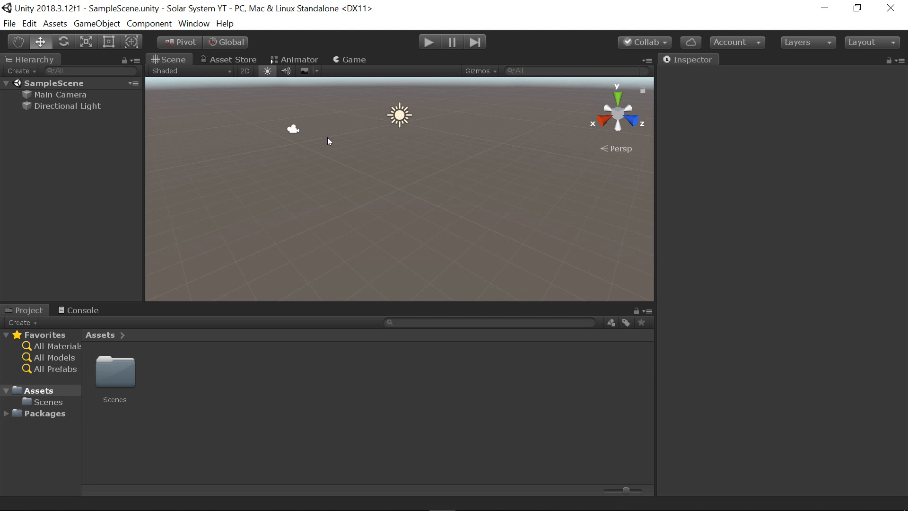
Step: Create a folder named Textures in the project's Assets folder
right_click(200, 368)
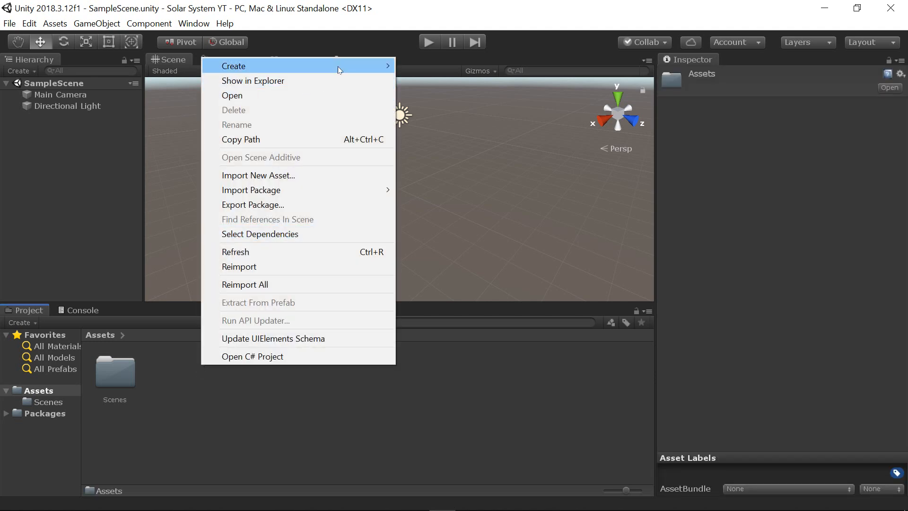
mouse_move(338, 66)
left_click(428, 27)
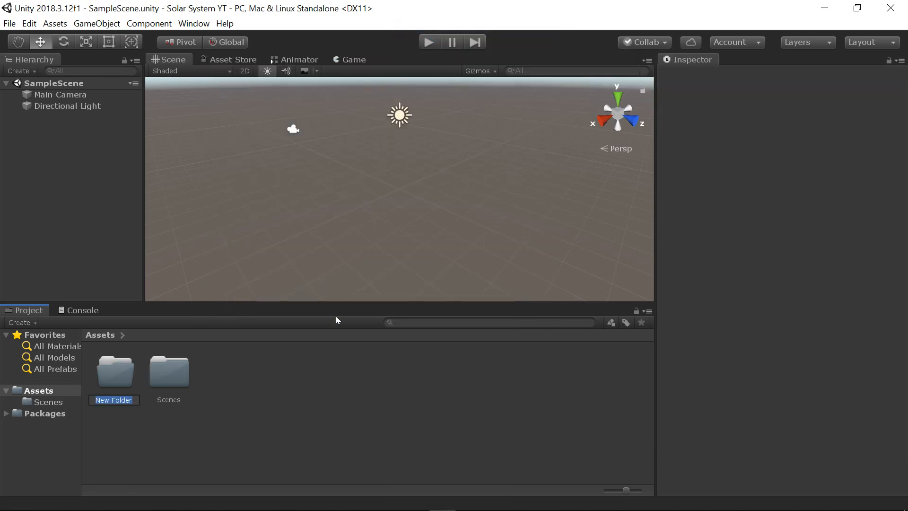
type("Textures")
key("Return")
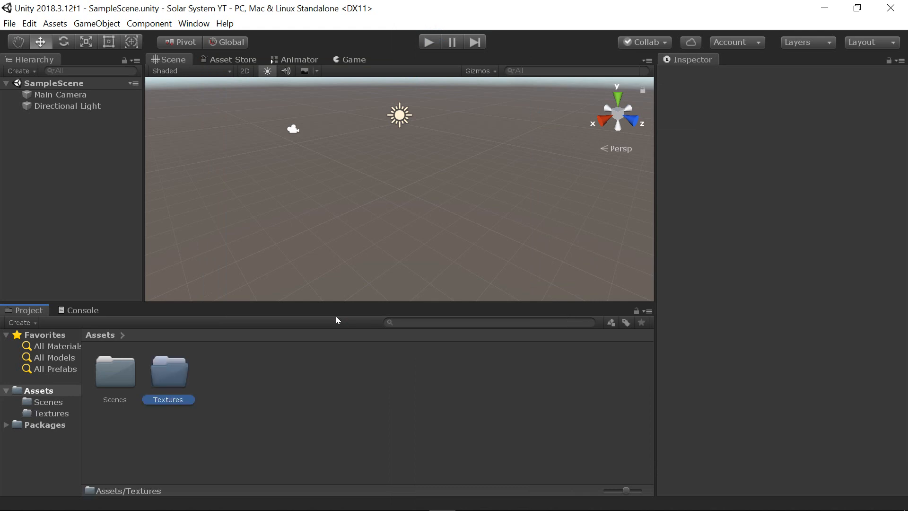
Step: Create a folder named Scripts in Assets, alongside the Textures folder
right_click(228, 407)
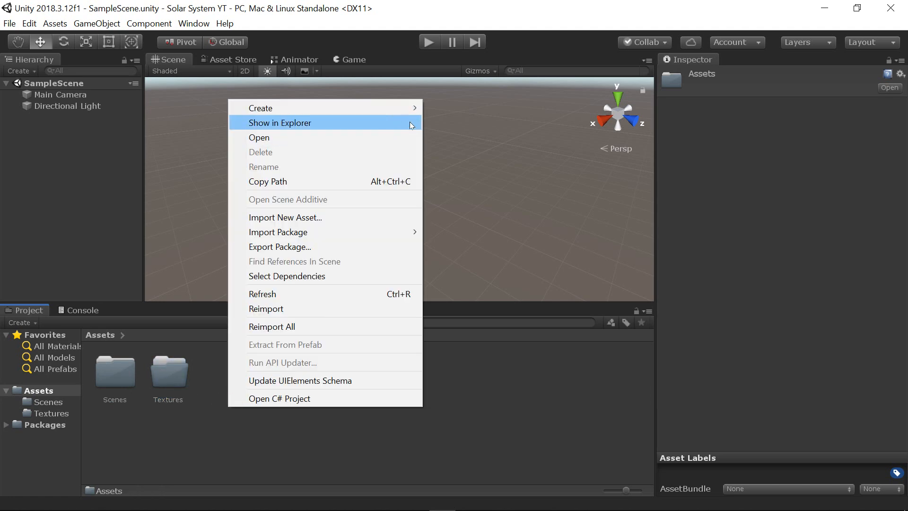
mouse_move(331, 109)
left_click(453, 26)
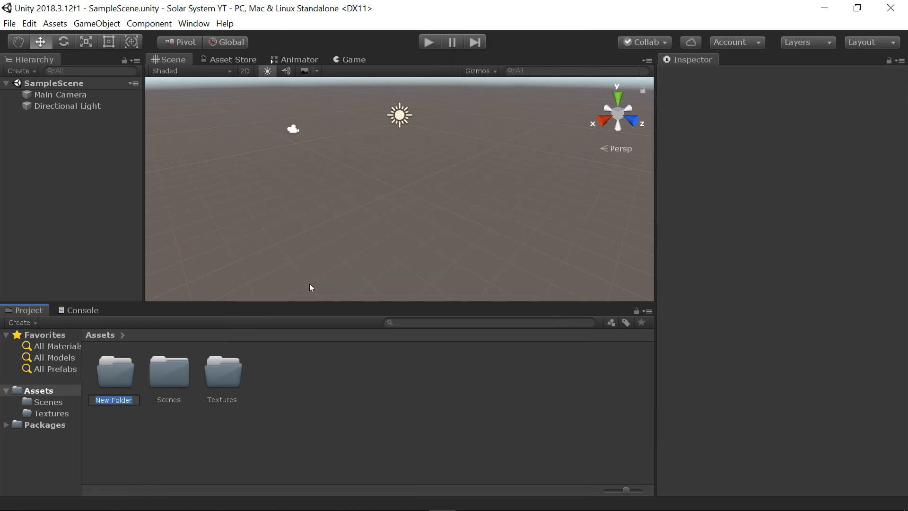
type("Scripts")
key("Return")
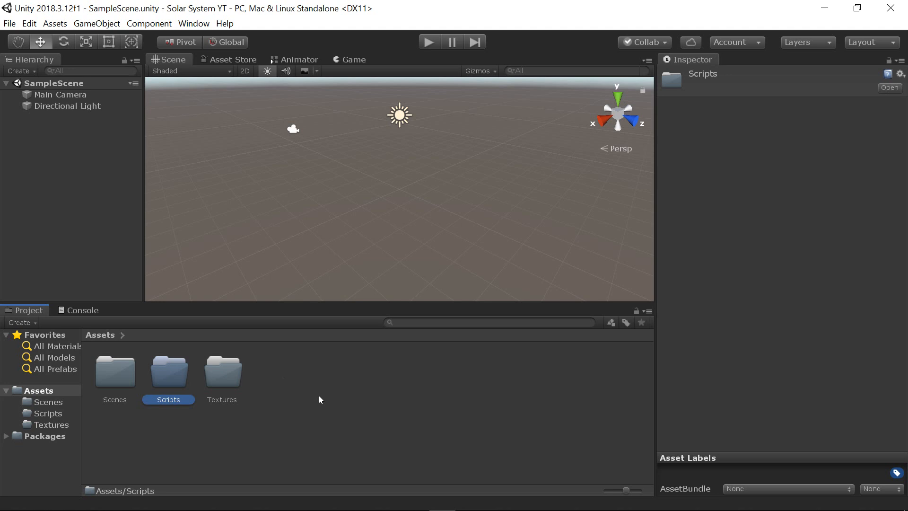
Step: Open the project's Textures folder and switch to the Pictures folder in File Explorer
double_click(222, 384)
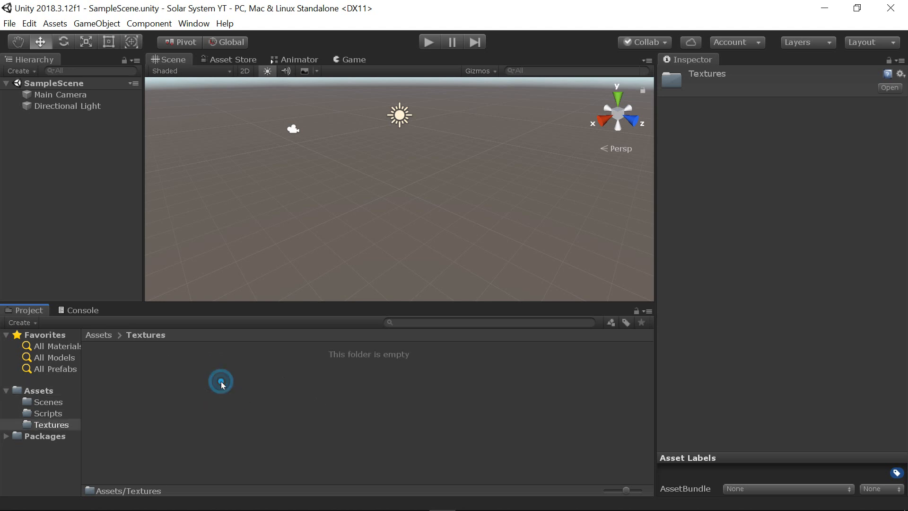
mouse_move(120, 506)
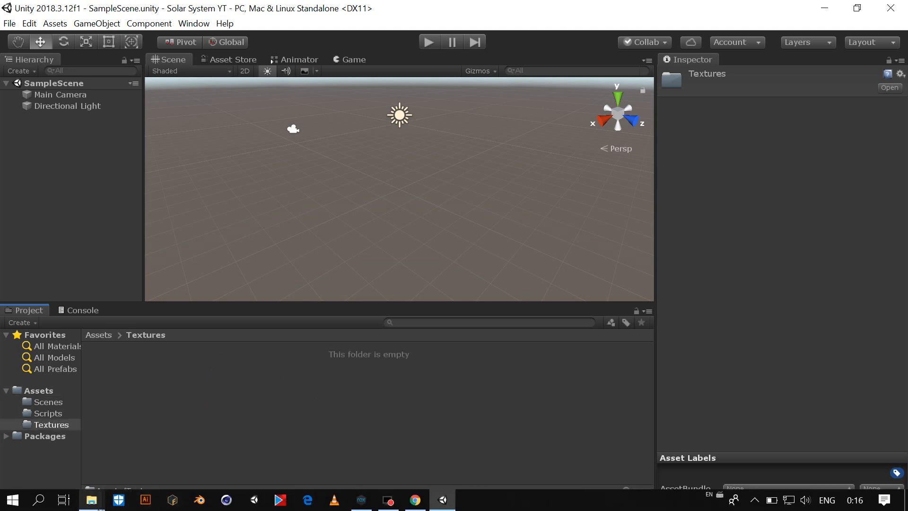
mouse_move(92, 500)
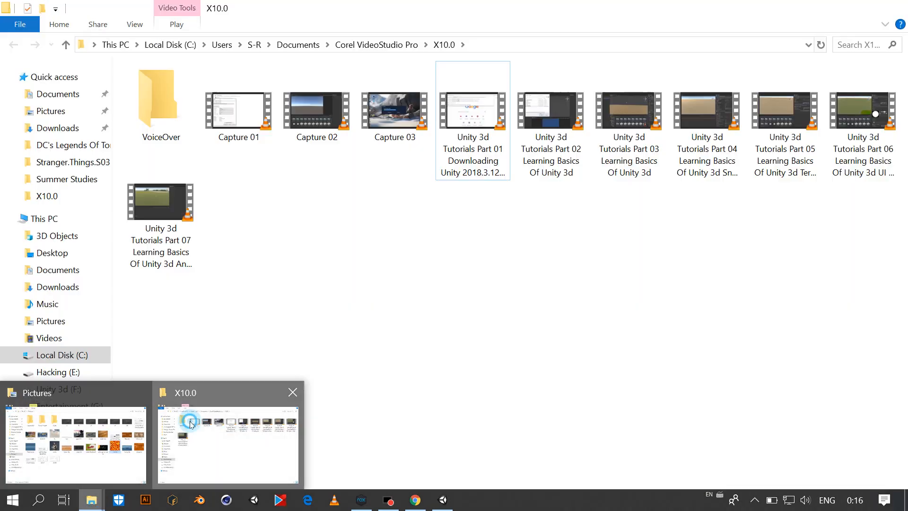
left_click(191, 424)
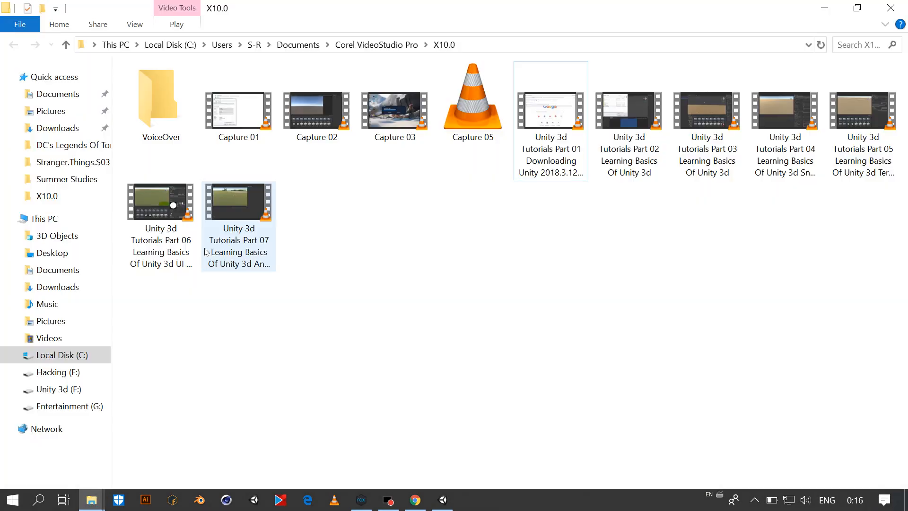
mouse_move(95, 506)
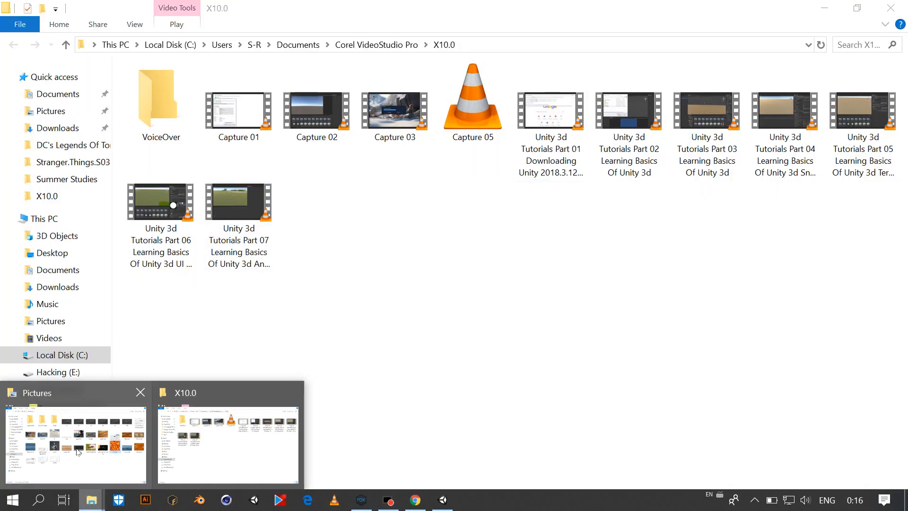
left_click(71, 442)
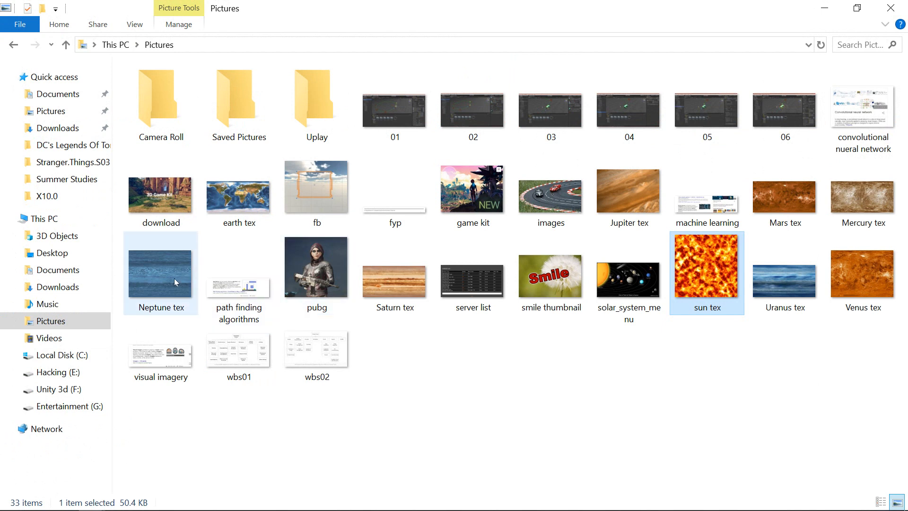
Step: Import the Jupiter, Mars, Mercury, Venus, Uranus, sun, Saturn, Neptune and earth tex images from Pictures into the Unity project's Textures folder
left_click(617, 194)
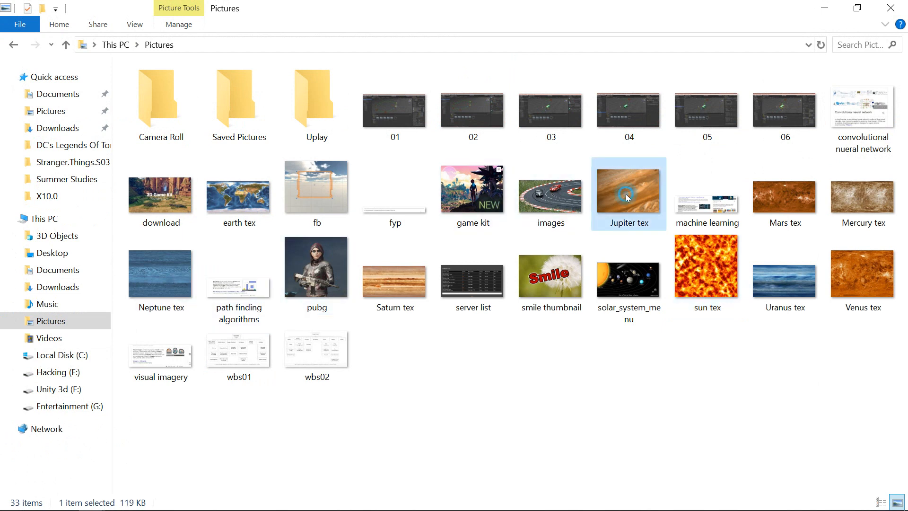
left_click(786, 184, "ctrl")
left_click(873, 189, "ctrl")
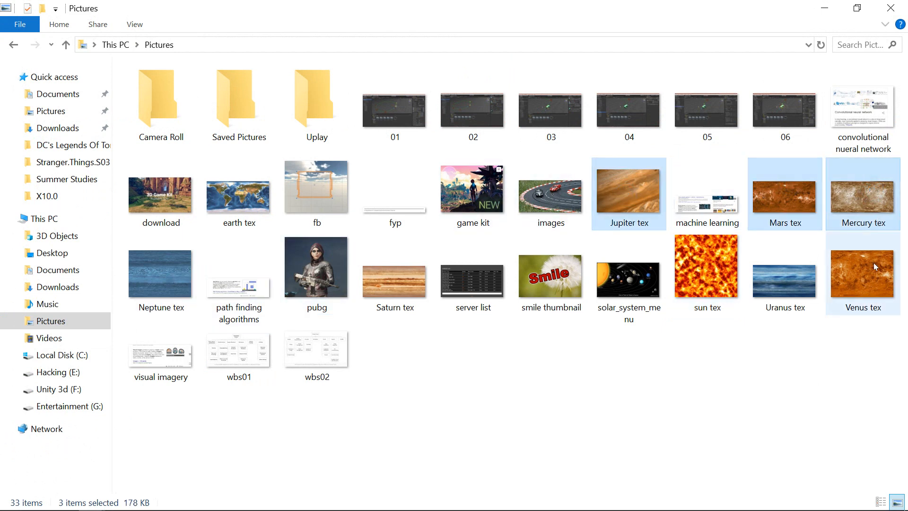
left_click(849, 277, "ctrl")
left_click(784, 276, "ctrl")
left_click(708, 268, "ctrl")
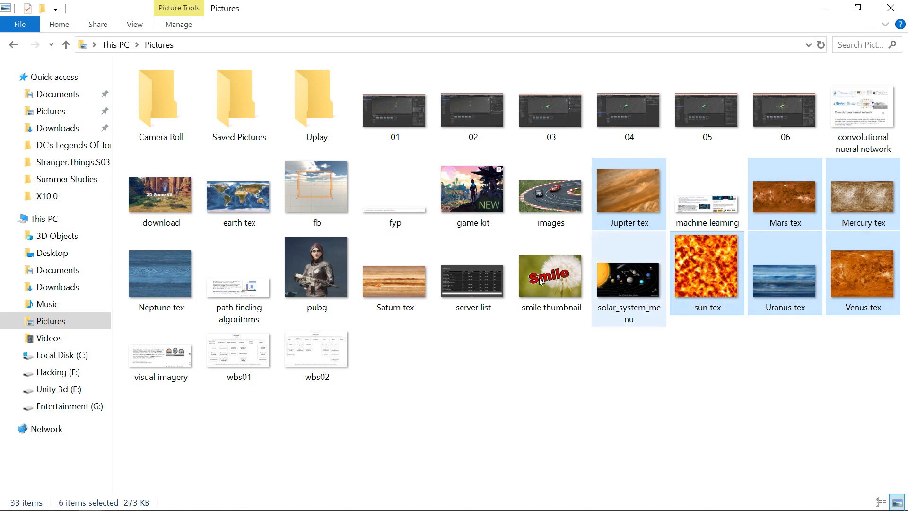
left_click(370, 283, "ctrl")
left_click(159, 287, "ctrl")
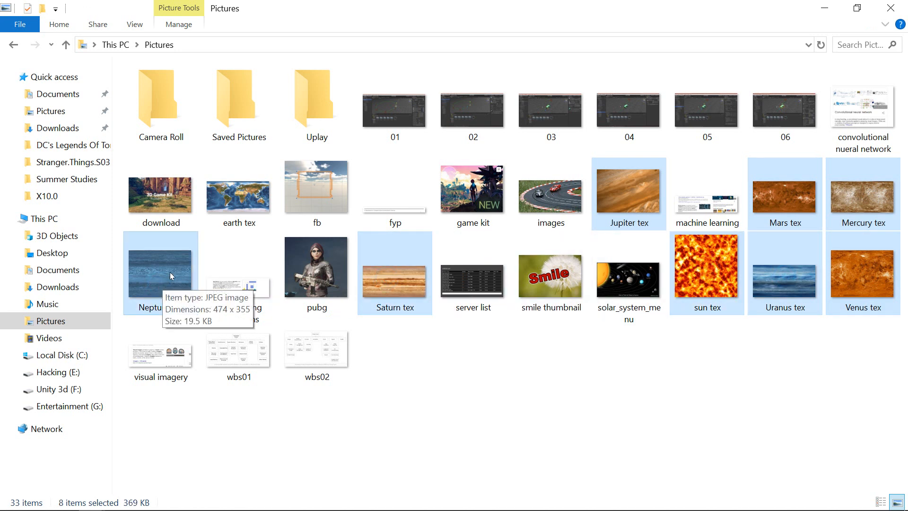
left_click(239, 204, "ctrl")
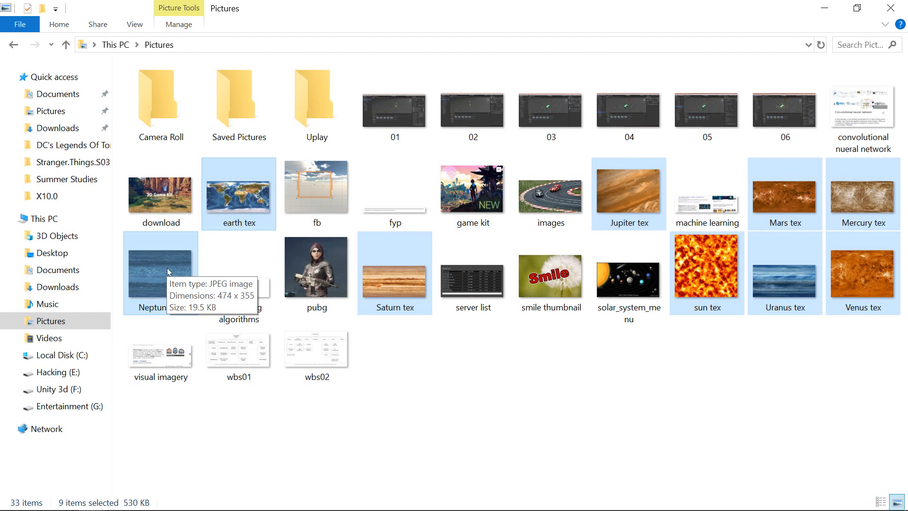
left_click_drag(167, 268, 415, 418)
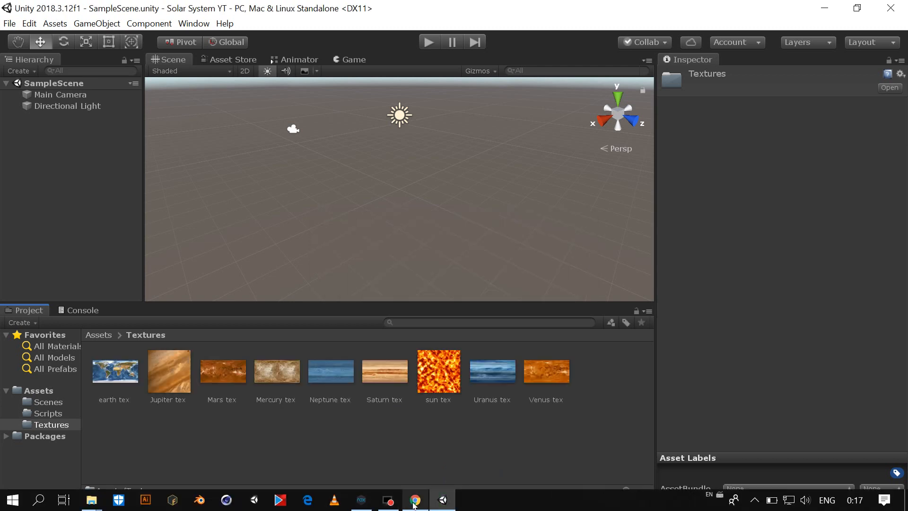
Step: Switch to Chrome, search Google Images for "earth texture" and browse the results
left_click(415, 500)
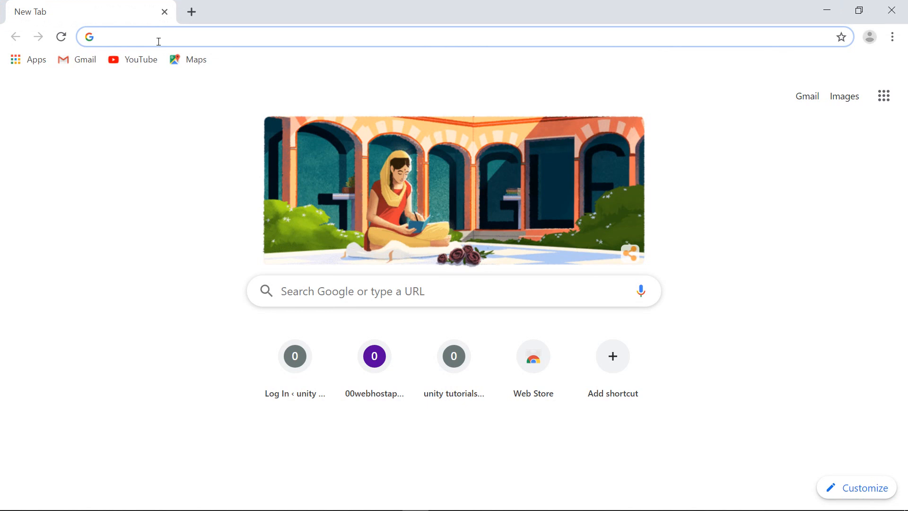
type("earth ")
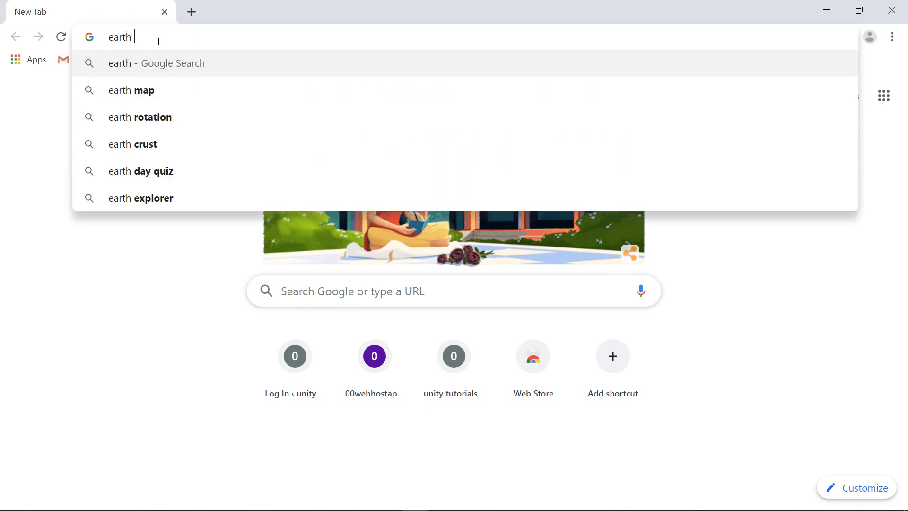
type("texture")
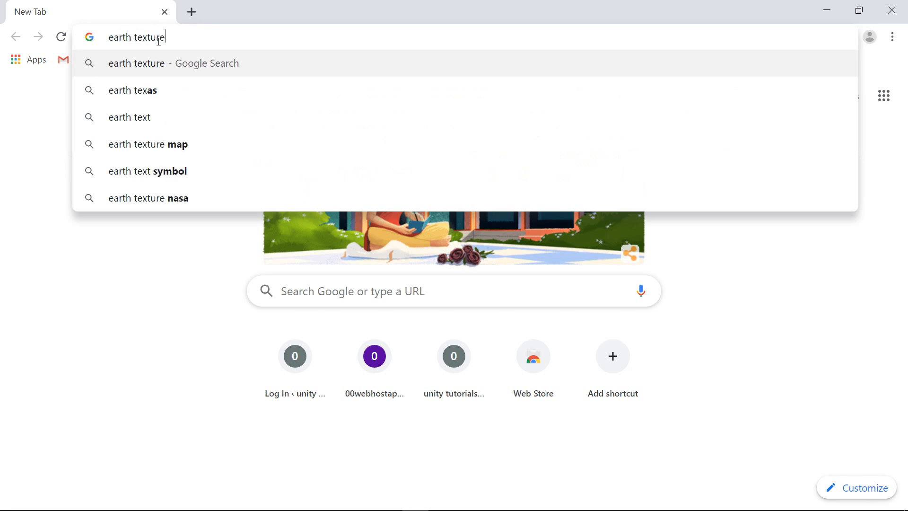
key("Return")
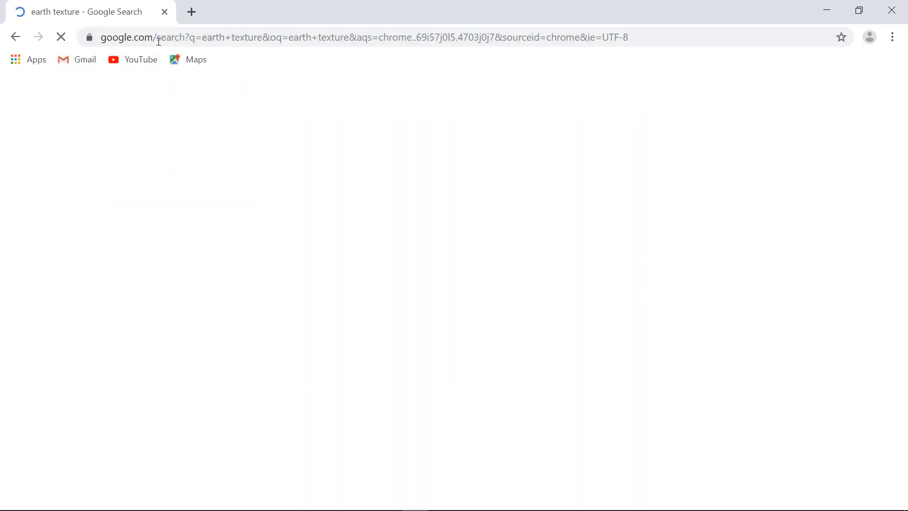
left_click(189, 143)
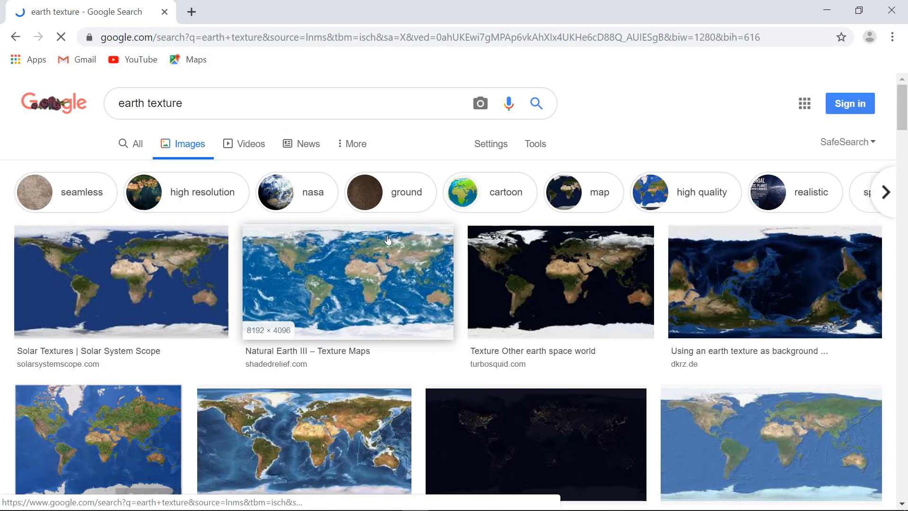
scroll(388, 240, "down", 1)
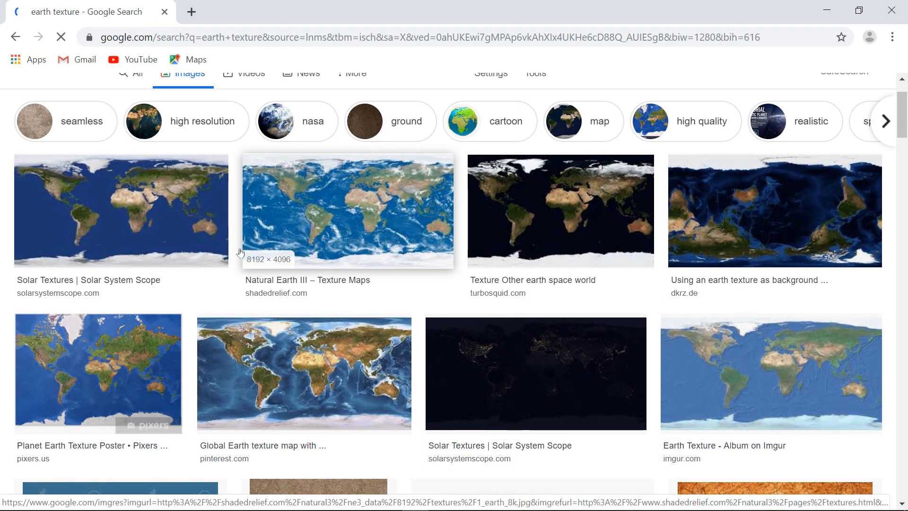
scroll(260, 390, "down", 1)
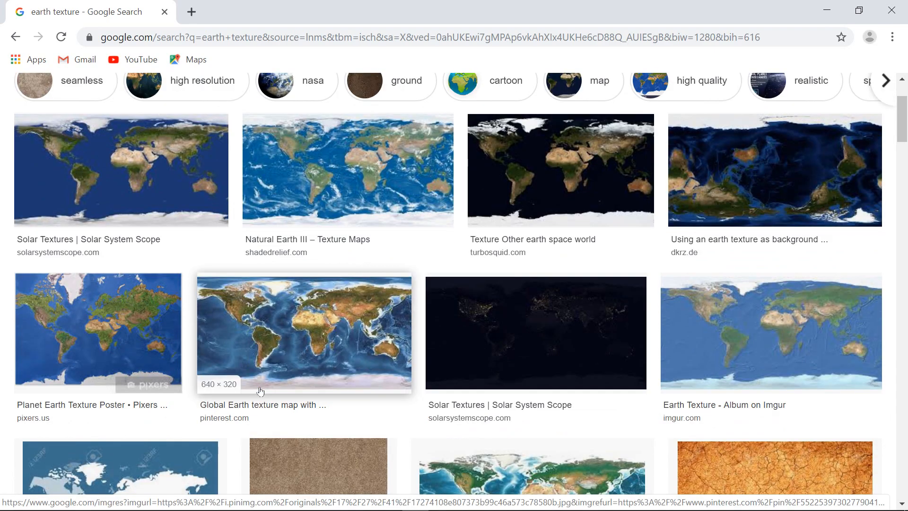
scroll(260, 391, "down", 5)
scroll(260, 391, "up", 3)
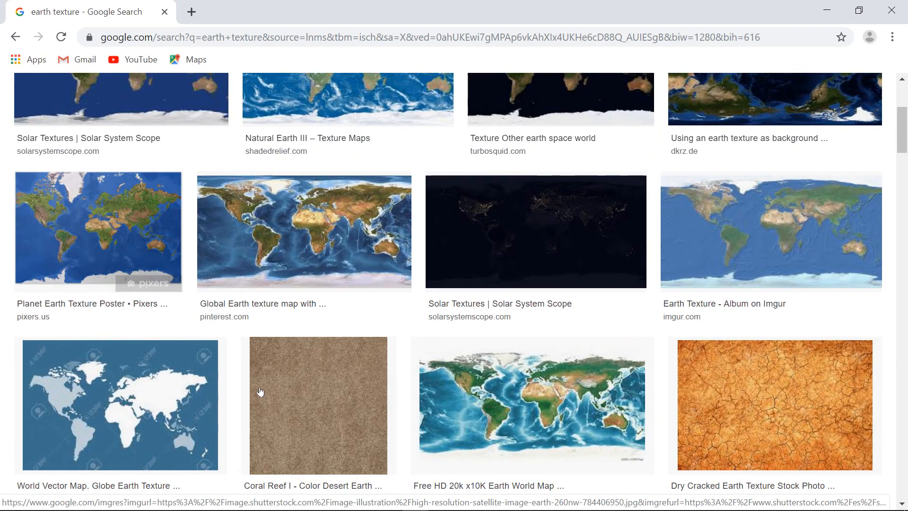
Step: Return to Unity, add a 3D sphere to SampleScene and frame it in the scene view
left_click(443, 504)
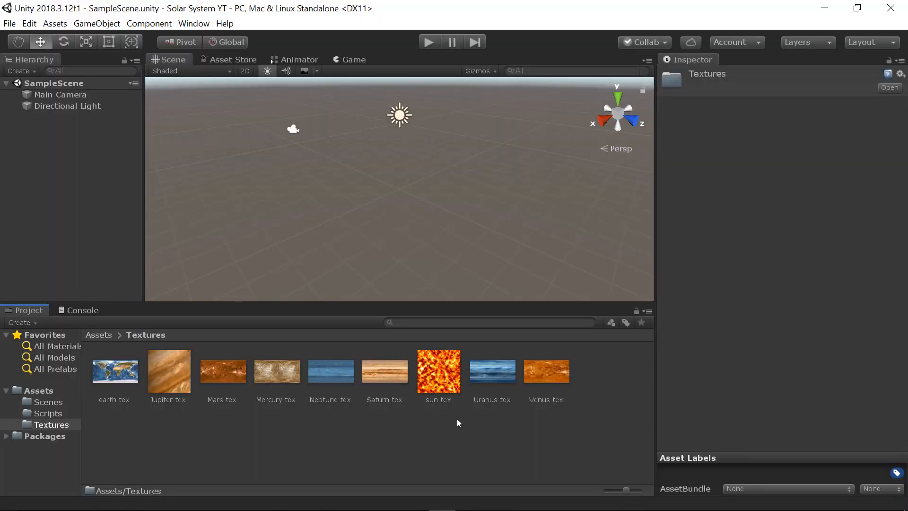
left_click(561, 421)
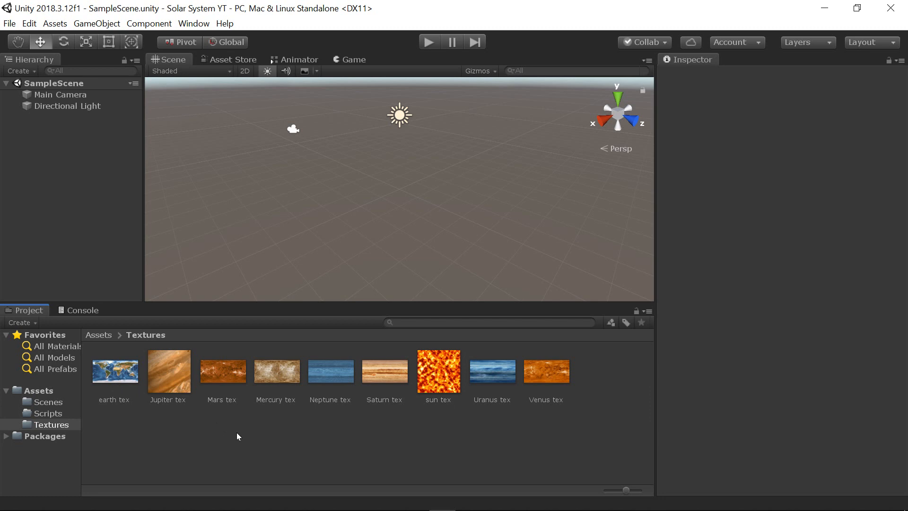
right_click_drag(373, 208, 449, 159)
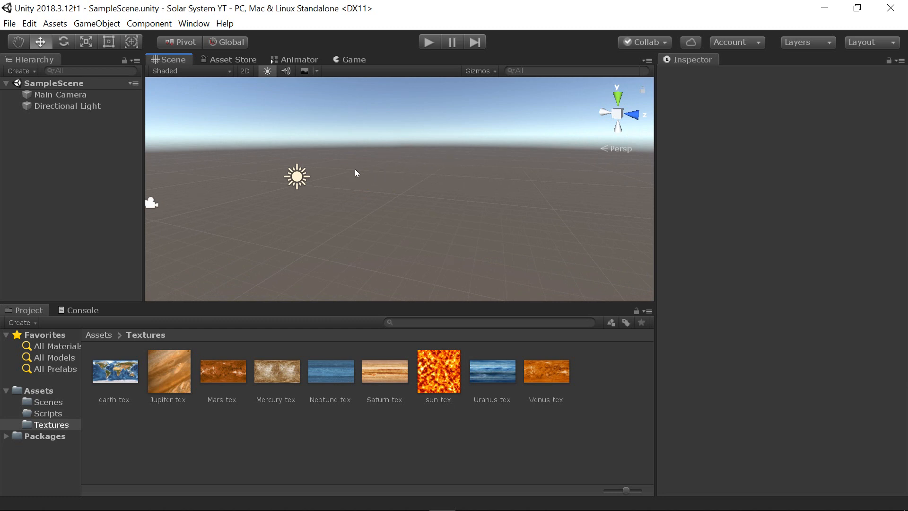
left_click(97, 24)
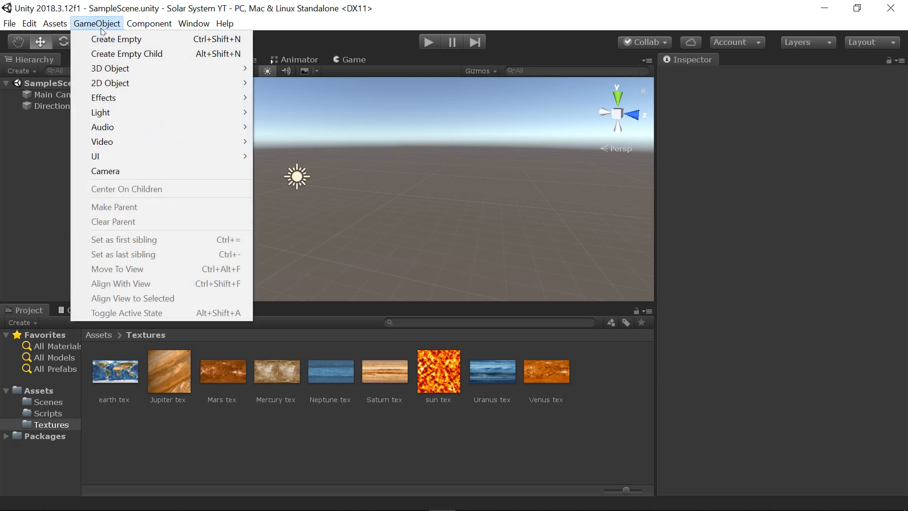
mouse_move(129, 69)
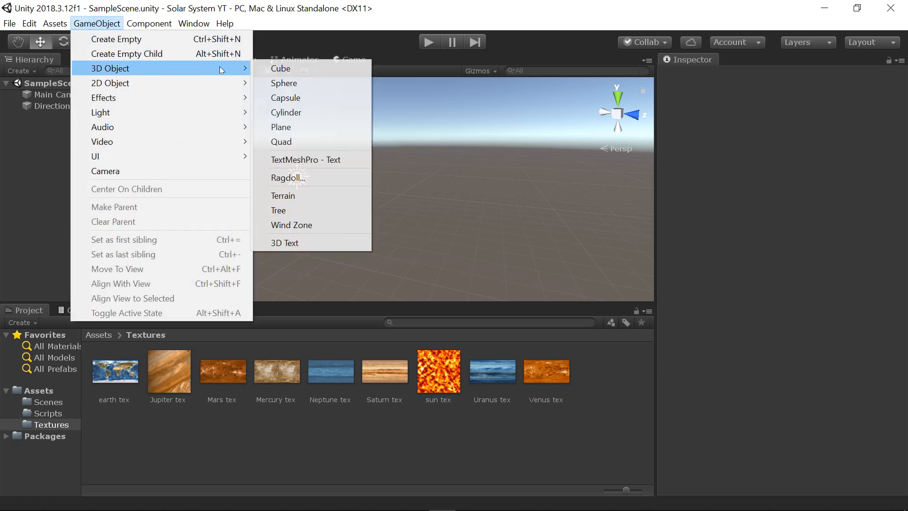
left_click(284, 83)
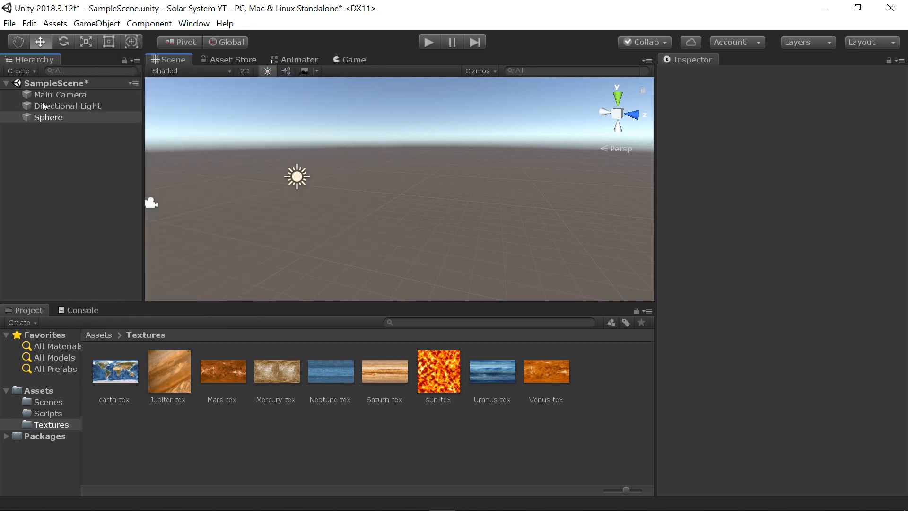
left_click(47, 119)
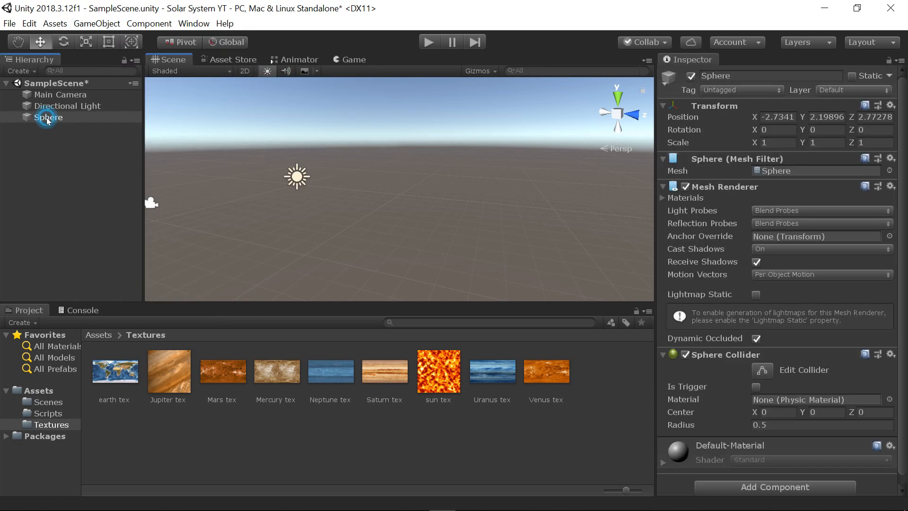
double_click(47, 119)
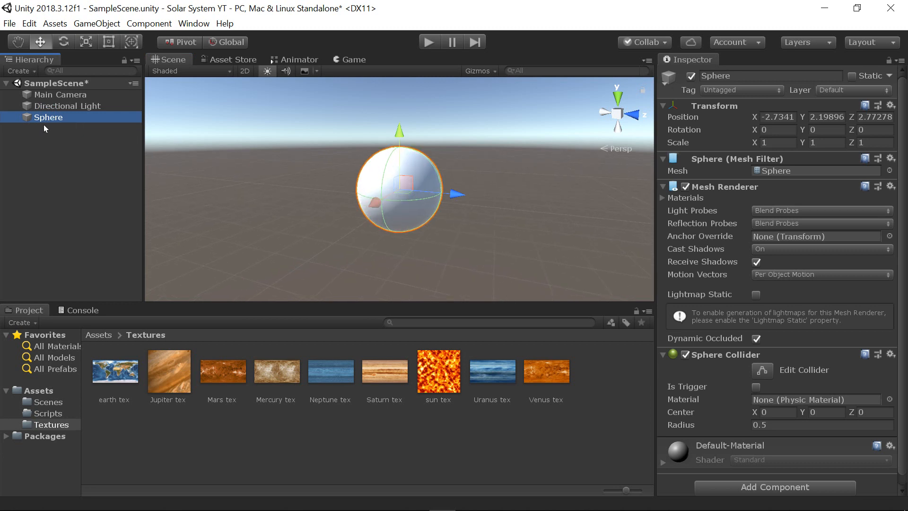
Step: Rename the Sphere object in SampleScene as Sun
left_click(43, 119)
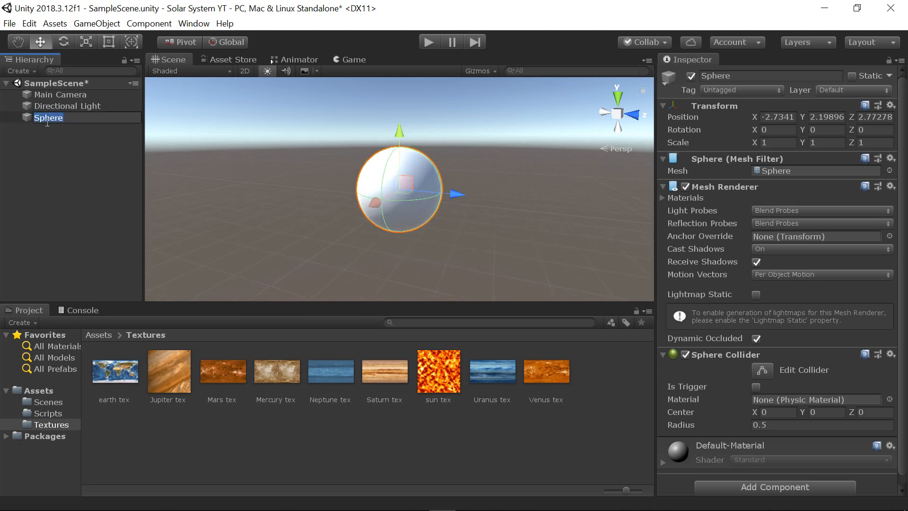
type("Sun")
key("Return")
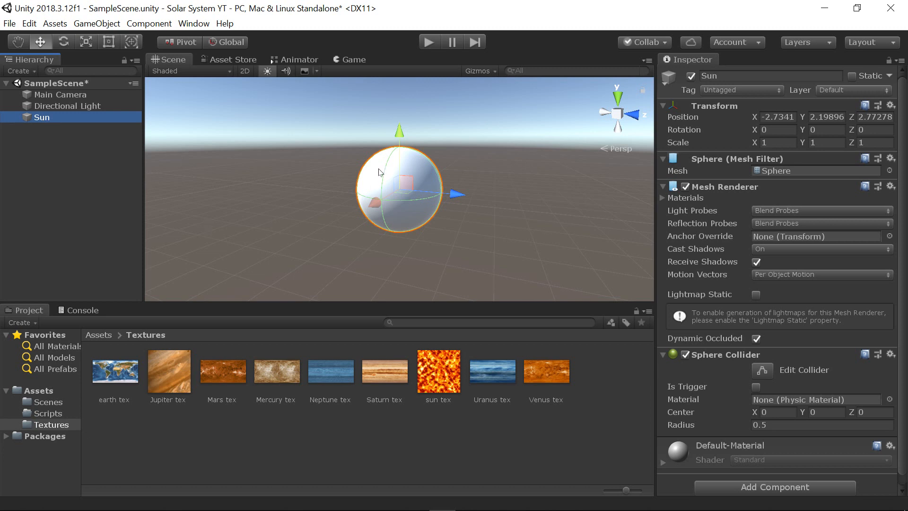
Step: Set the Sun's scale to 2 on the X, Y and Z axes
left_click_drag(512, 157, 357, 166, "alt")
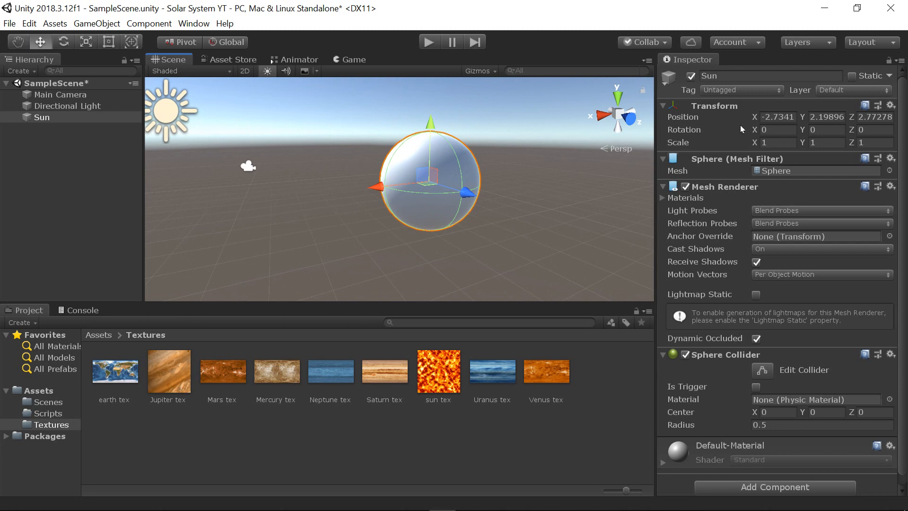
left_click(779, 145)
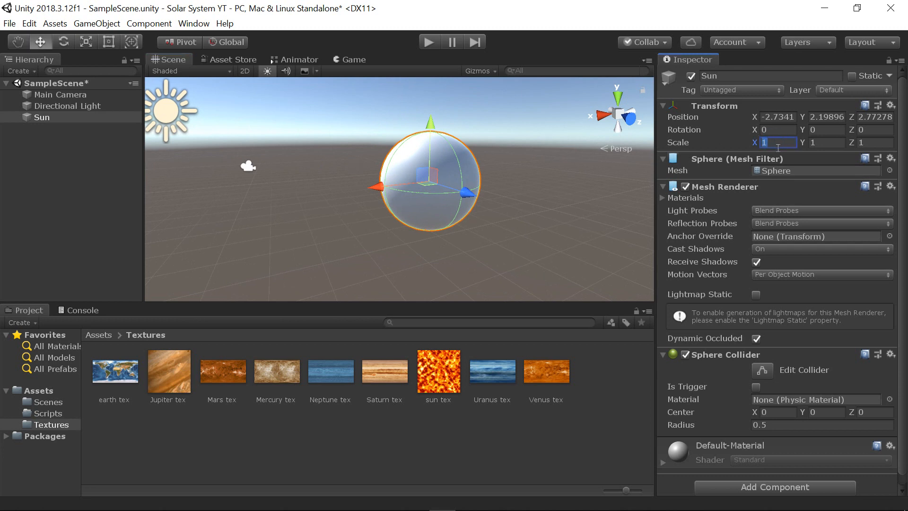
type("2")
key("Tab")
type("2")
key("Tab")
type("2")
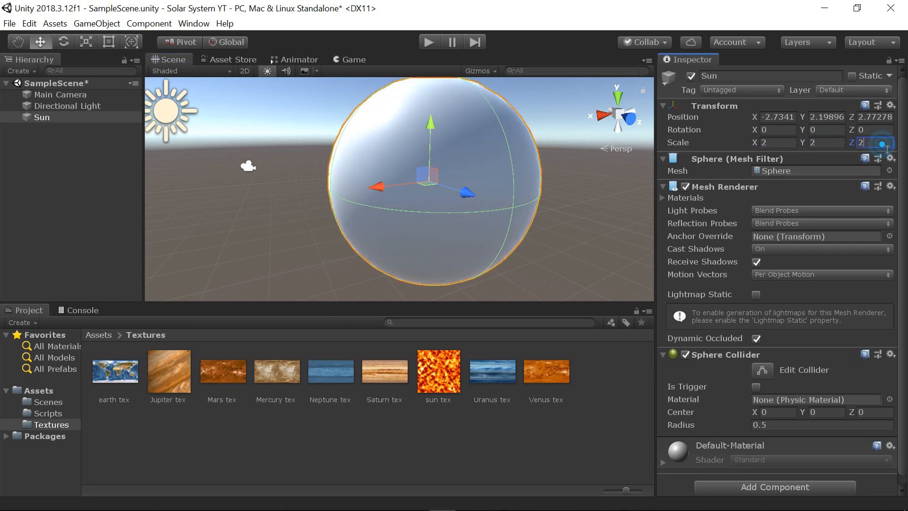
Step: Raise the Sun along the vertical axis to a Y position of about 3.93
mouse_move(449, 153)
right_mouse_down()
mouse_move(452, 164)
mouse_move(445, 161)
right_mouse_up()
key("s")
key("s")
key("s")
left_click_drag(413, 126, 422, 53)
key("w")
right_click_drag(422, 53, 399, 116)
key("d")
left_click_drag(387, 155, 387, 150)
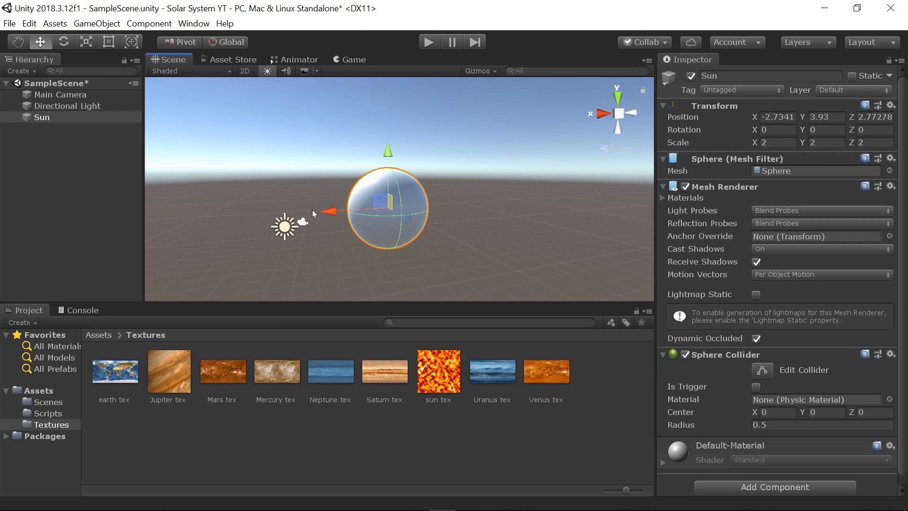
Step: Expand the Sun's renderer materials and apply the sun tex texture to the sphere
left_click(663, 198)
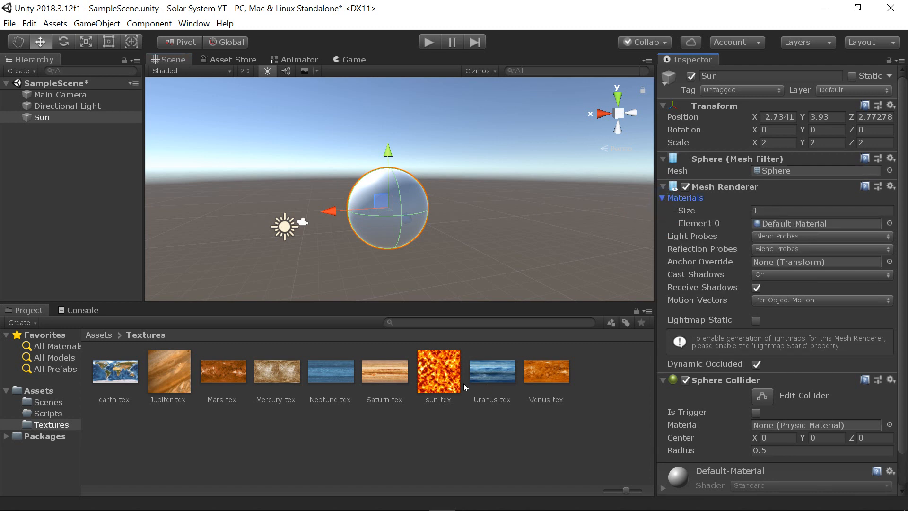
left_click_drag(449, 376, 818, 275)
left_click_drag(796, 184, 468, 429)
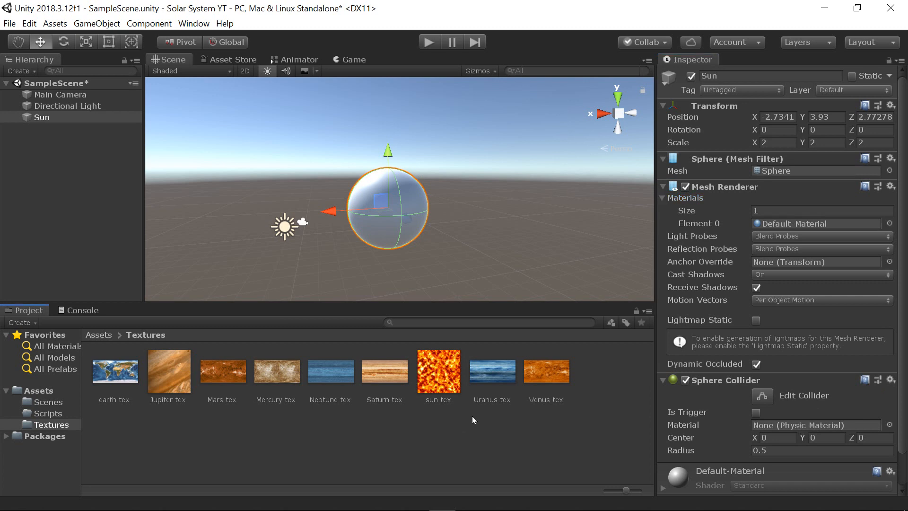
left_click_drag(444, 399, 395, 239)
left_click_drag(382, 232, 382, 232)
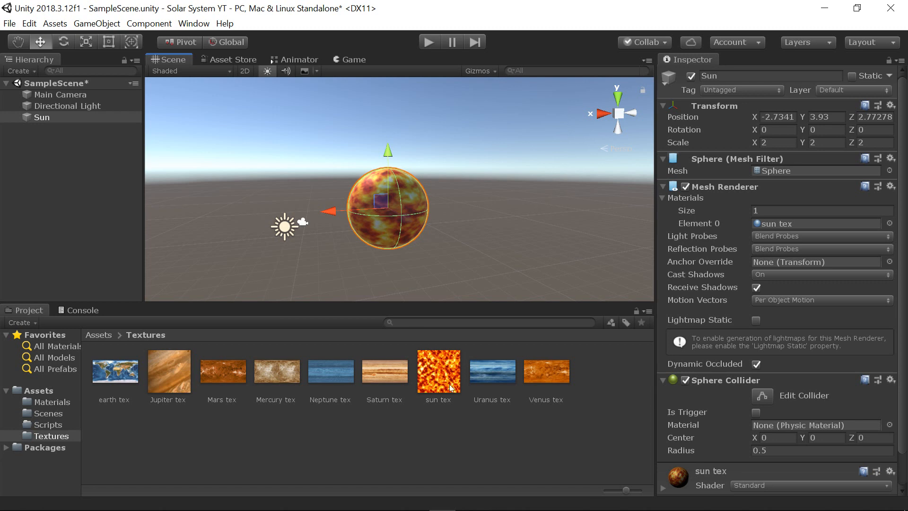
Step: Browse the materials available for the Sun's Element 0 slot and inspect the textured sphere from several angles
left_click(42, 117)
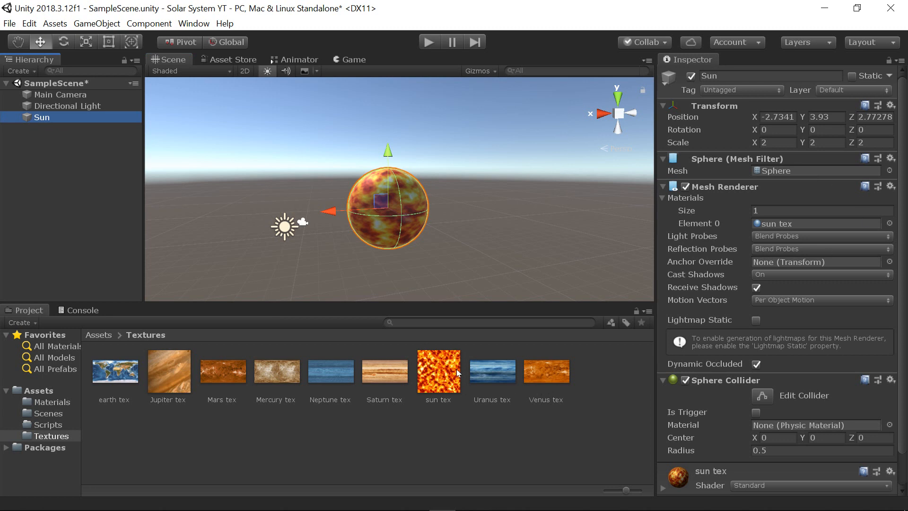
left_click_drag(456, 370, 779, 233)
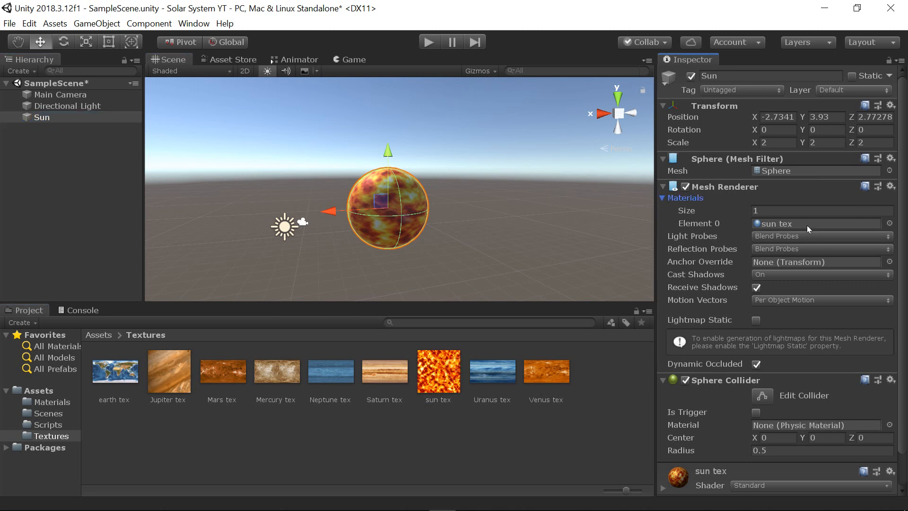
left_click(889, 224)
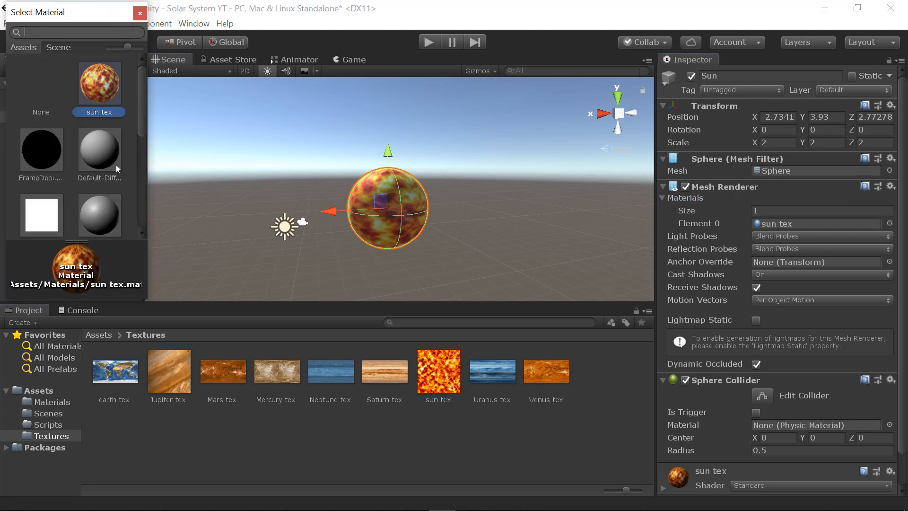
scroll(115, 165, "down", 5)
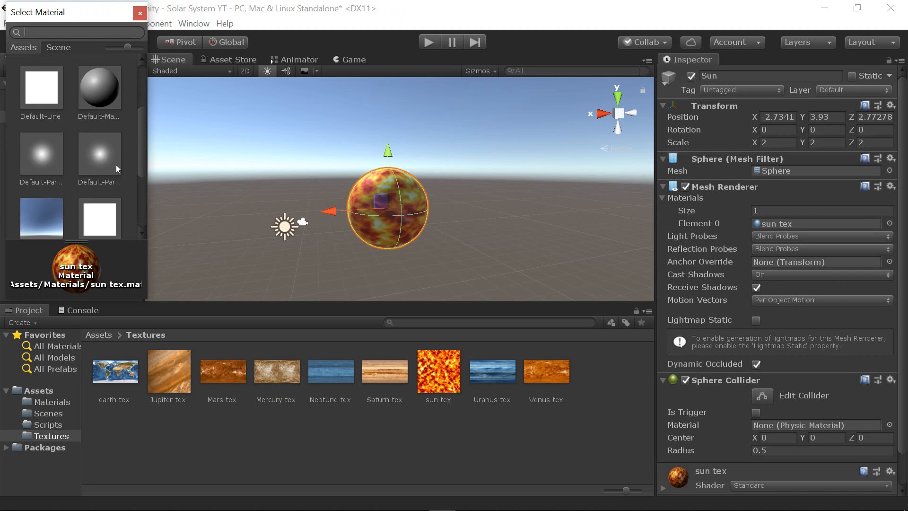
left_click(140, 13)
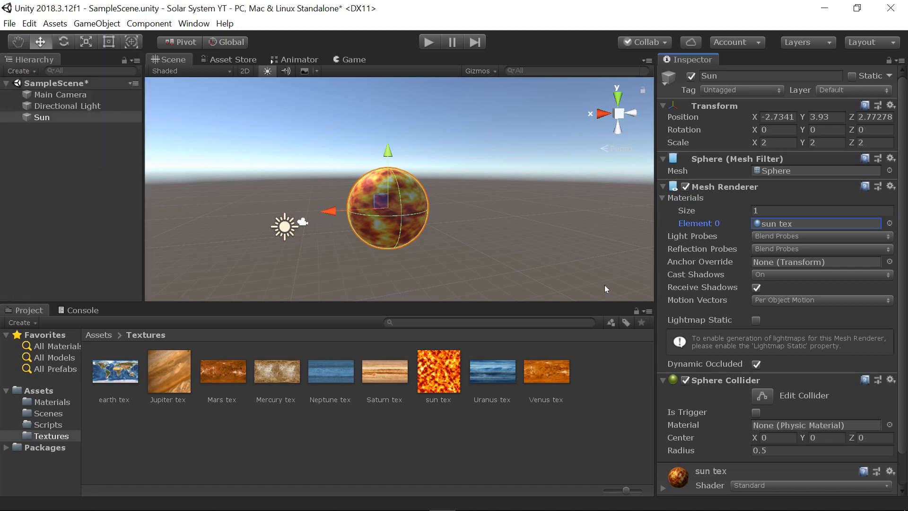
scroll(751, 284, "down", 2)
scroll(751, 285, "up", 2)
left_click(890, 223)
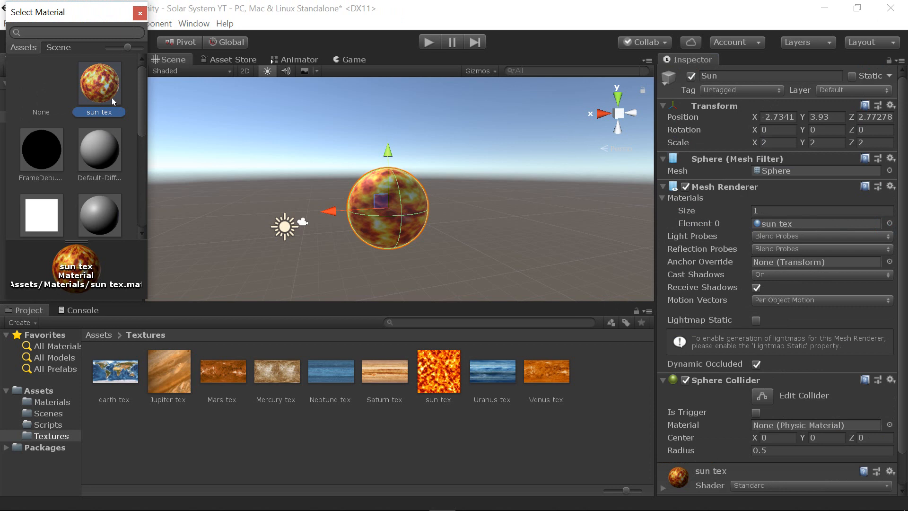
left_click_drag(141, 98, 142, 129)
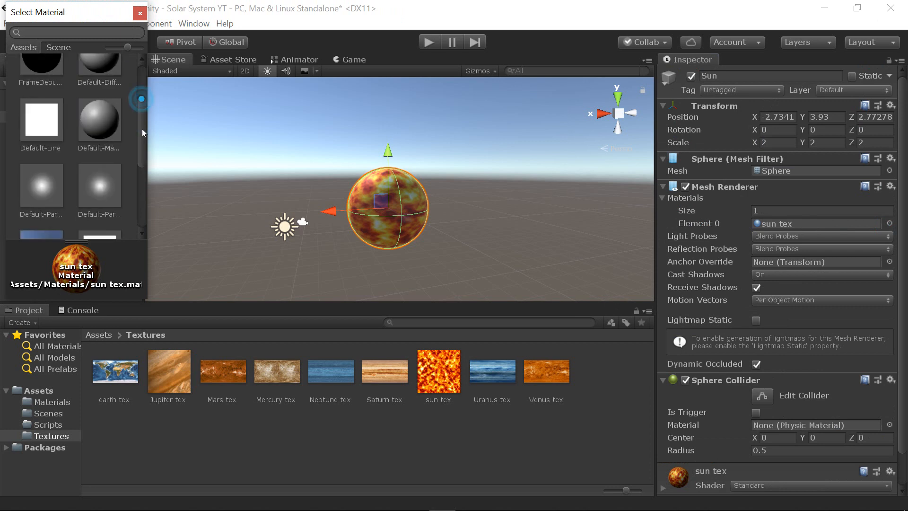
left_click(140, 13)
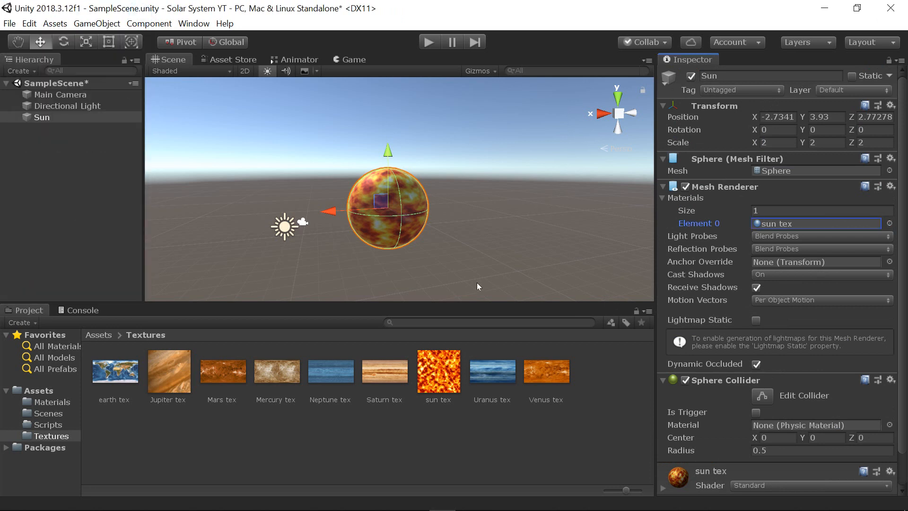
left_click(444, 163)
scroll(409, 247, "up", 5)
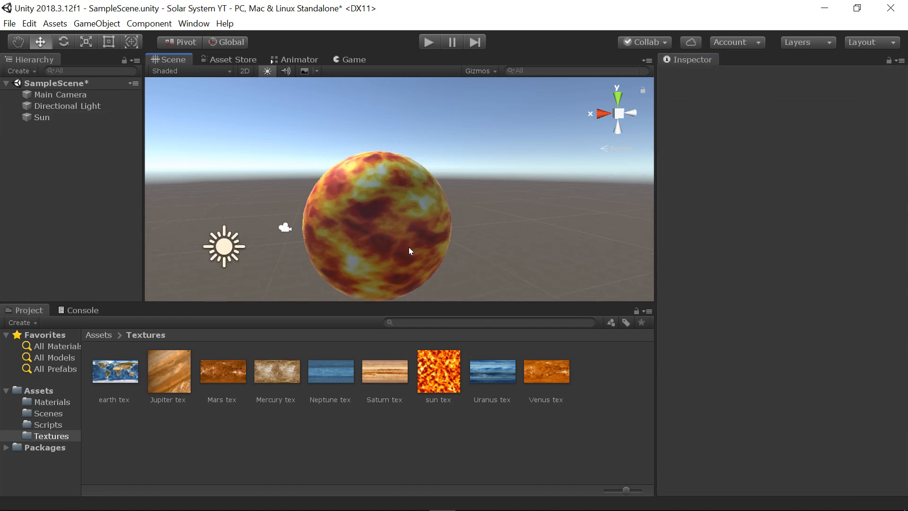
left_click_drag(408, 246, 866, 312, "alt")
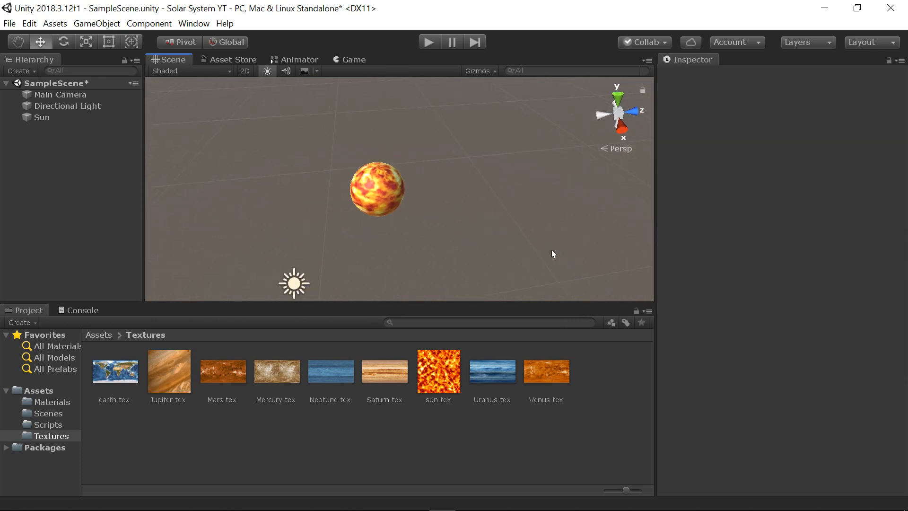
left_click(48, 120)
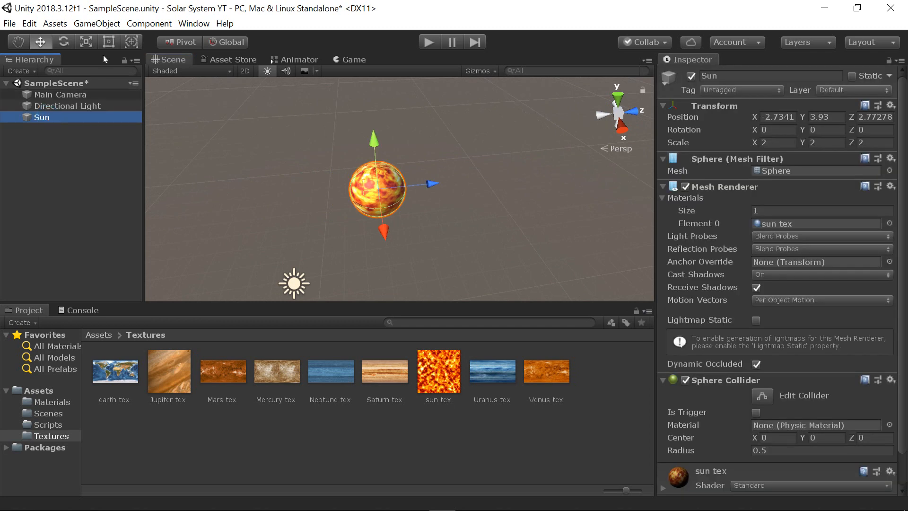
left_click(105, 26)
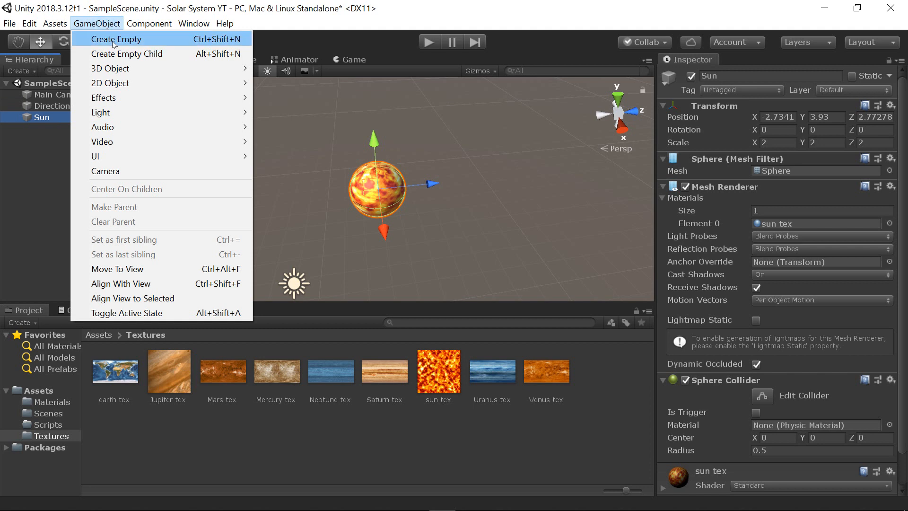
mouse_move(237, 76)
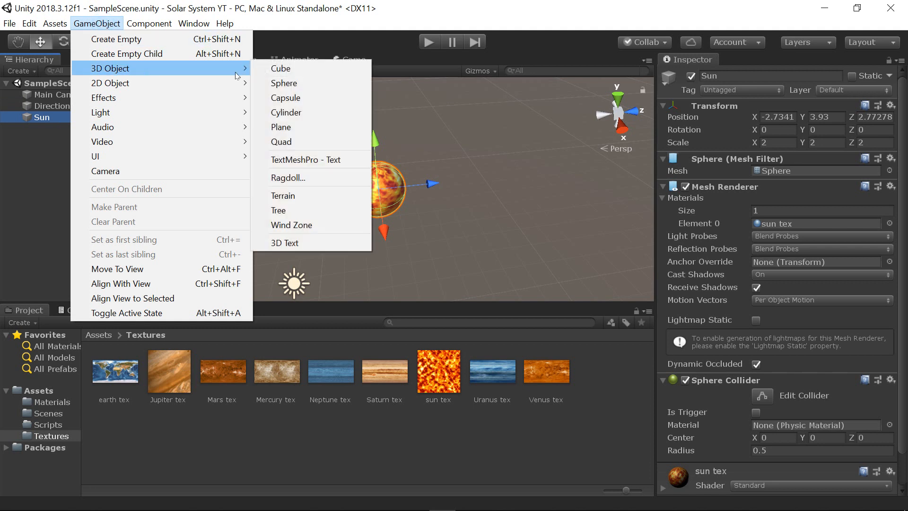
left_click(284, 83)
key("f")
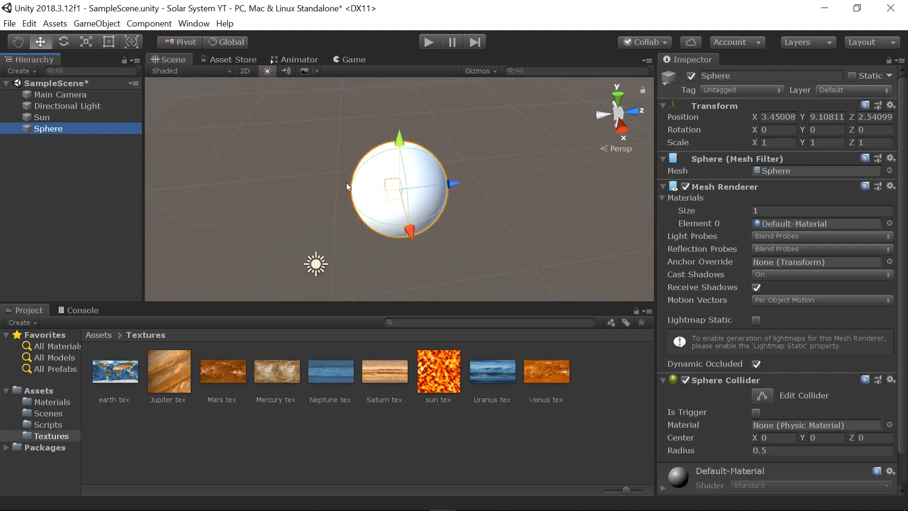
left_click(43, 129)
left_click(75, 128)
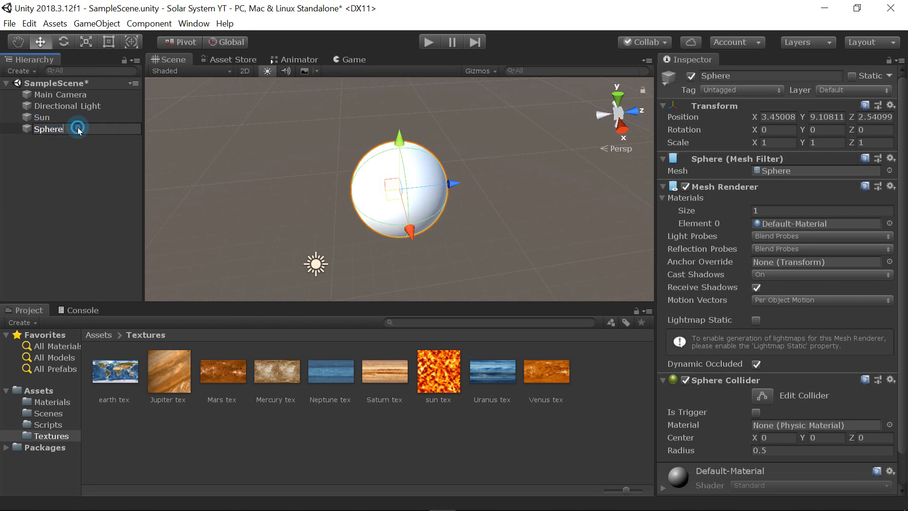
left_click(52, 143)
left_click(58, 133)
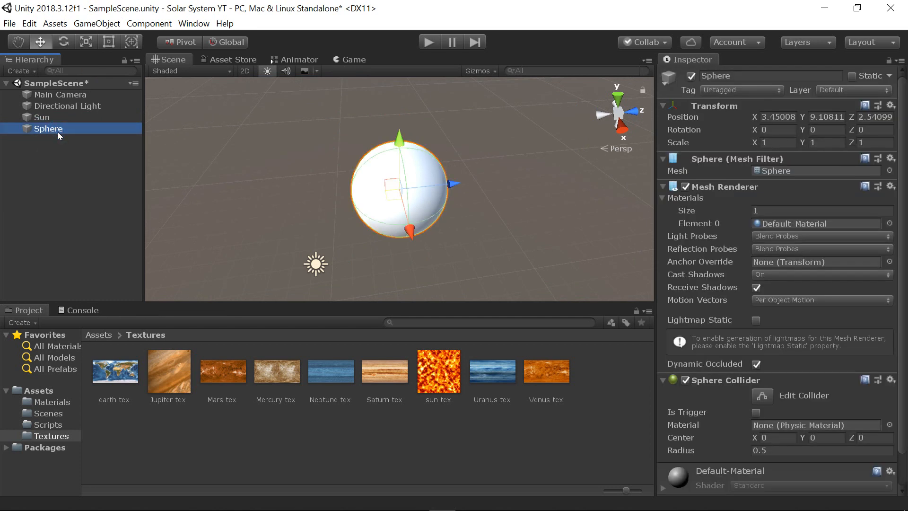
key("Delete")
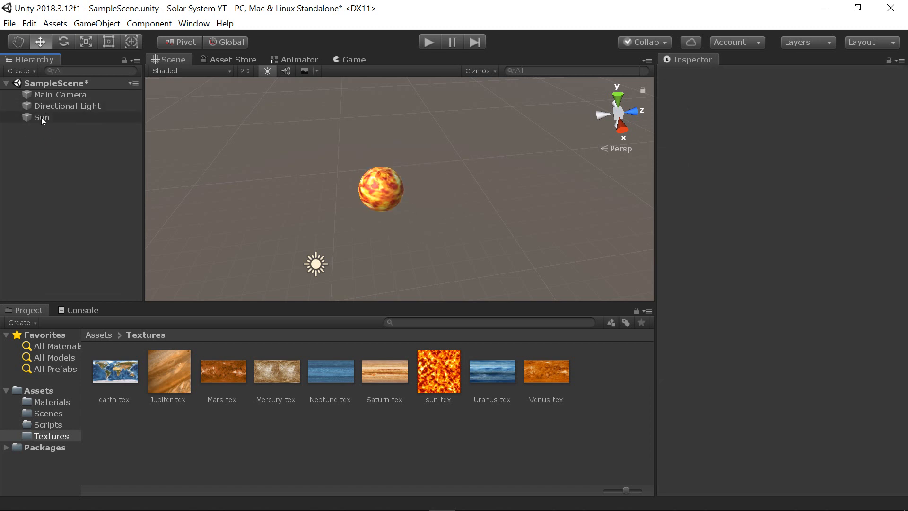
Step: Duplicate the Sun and move the copy along the Z axis to a position of about 6.77
left_click(41, 119)
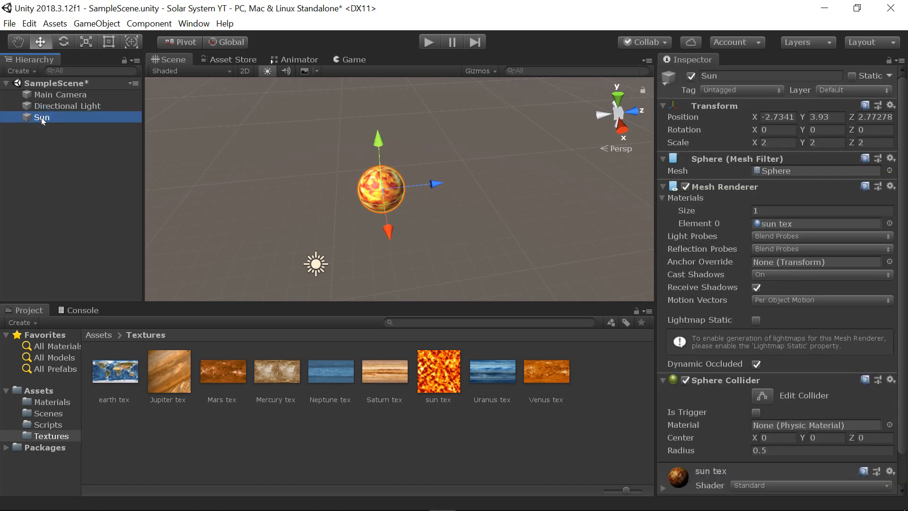
key("ctrl+d")
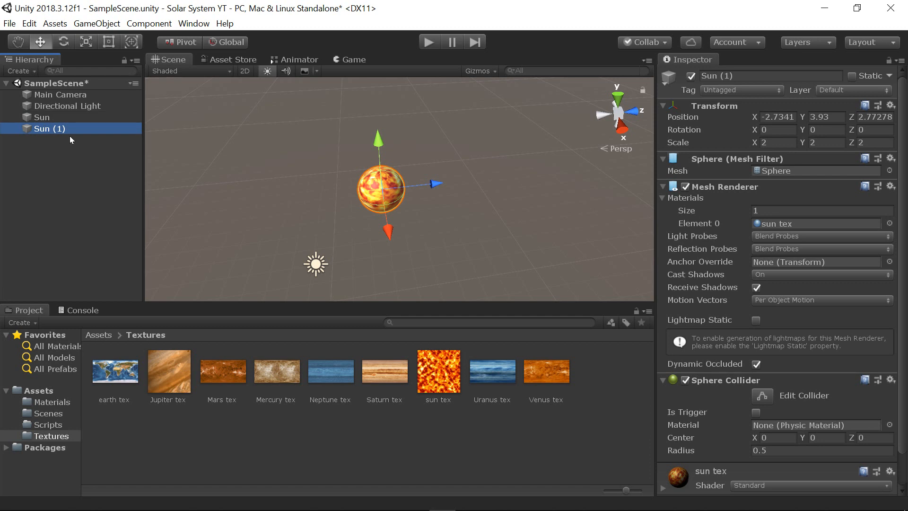
left_click_drag(437, 184, 519, 182)
Step: Rename the duplicated Sun object as Murcury
left_click(51, 129)
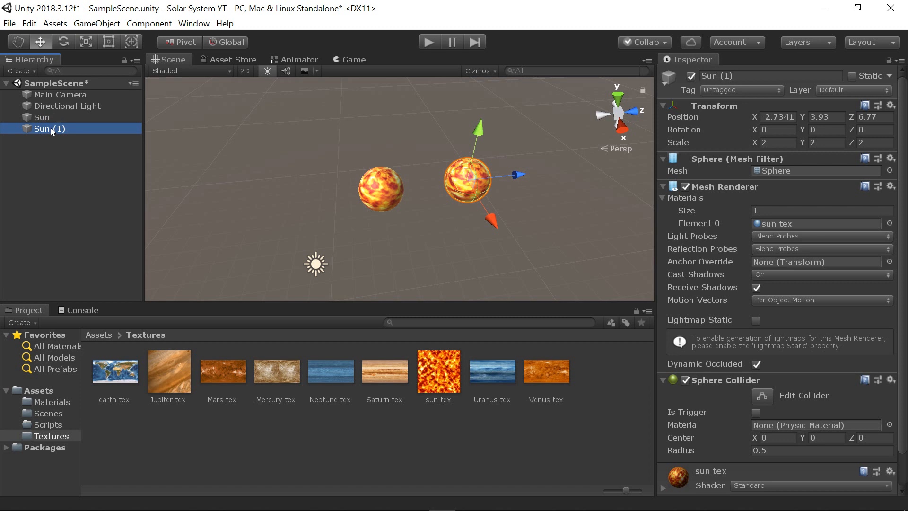
left_click(50, 128)
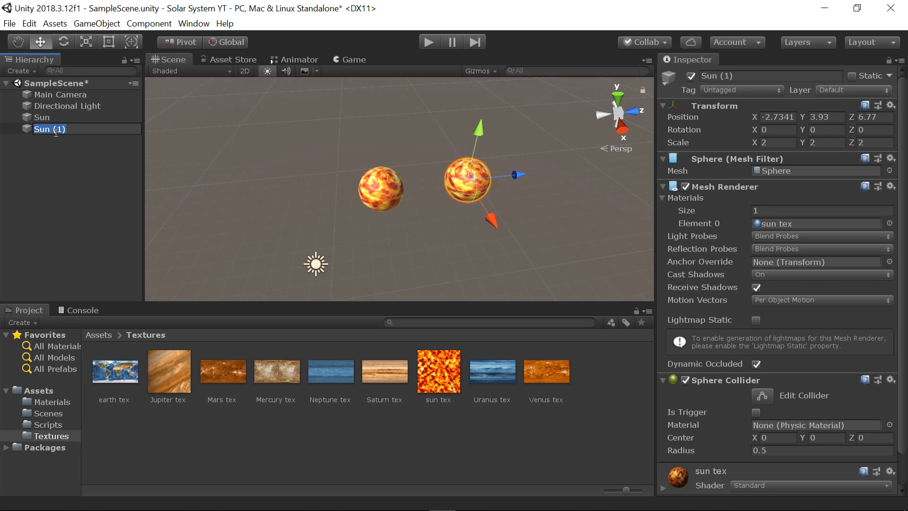
type("Murcury")
key("Return")
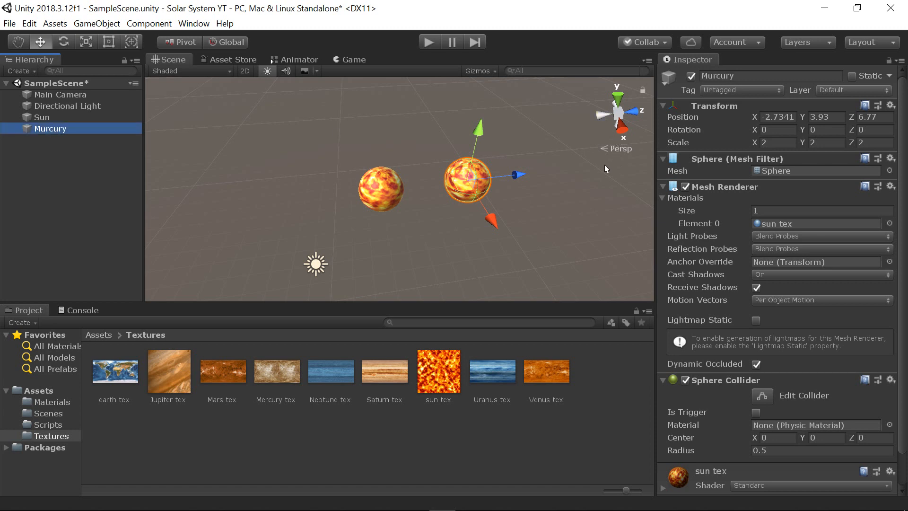
Step: Set Murcury's scale to 1 on the X, Y and Z axes
left_click(776, 143)
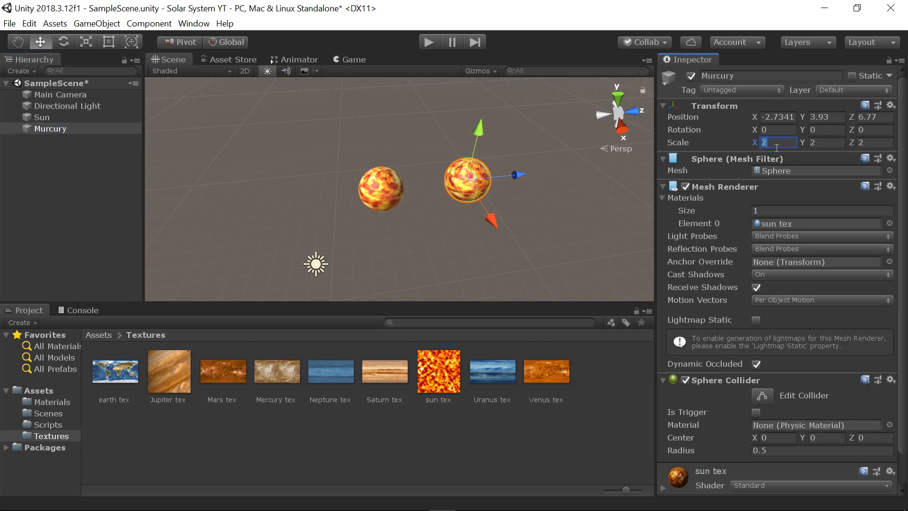
type("1")
left_click(830, 143)
type("1")
left_click(880, 142)
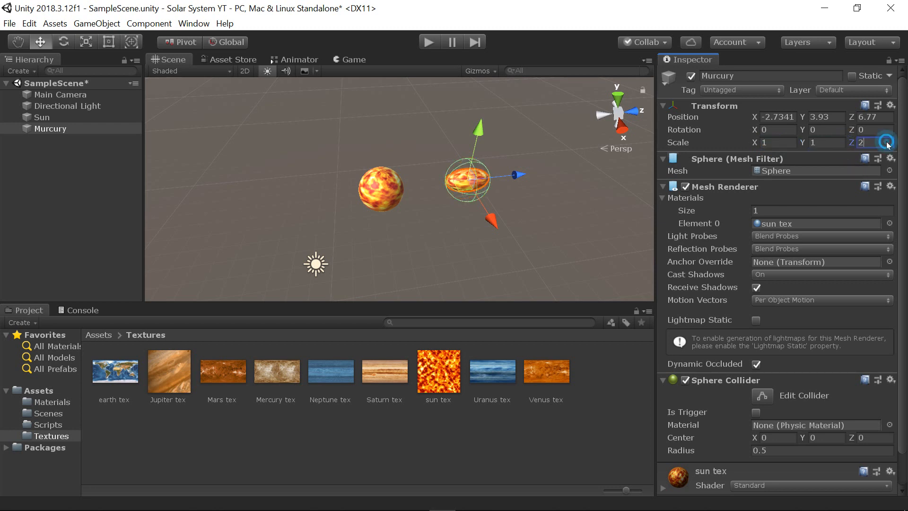
type("1")
Step: Move Murcury farther from the Sun along the Z axis to a position of about 7.52
left_click_drag(536, 166, 447, 233, "alt")
key("w")
right_click_drag(447, 232, 436, 174)
key("s")
left_click_drag(505, 200, 538, 209)
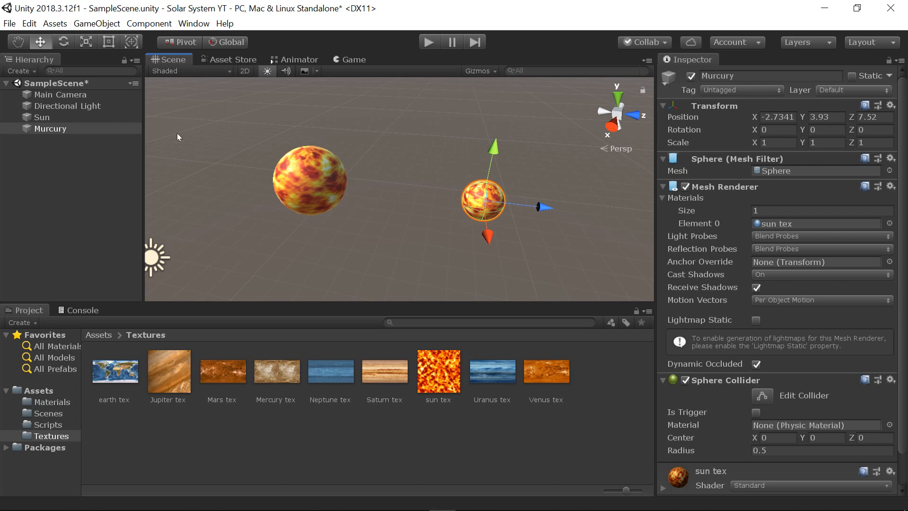
Step: Duplicate the Sun object and rename the copy as M
left_click(52, 117)
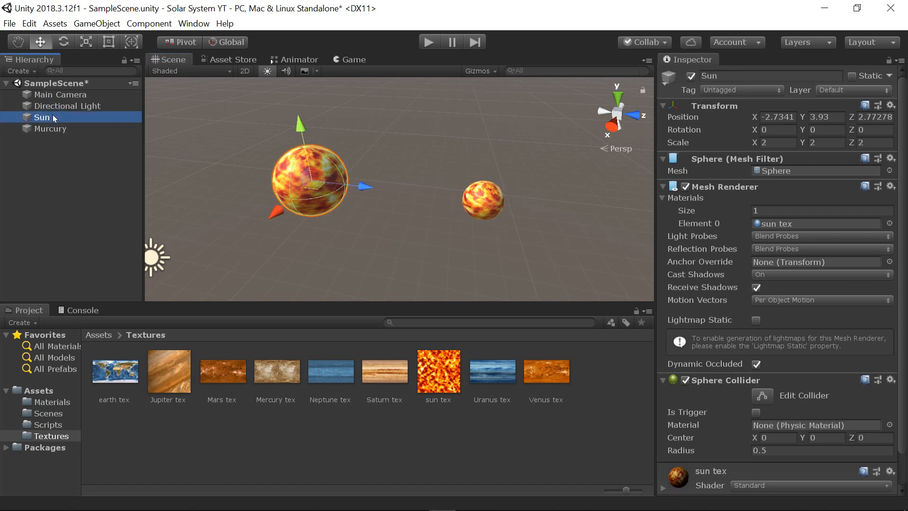
key("ctrl+d")
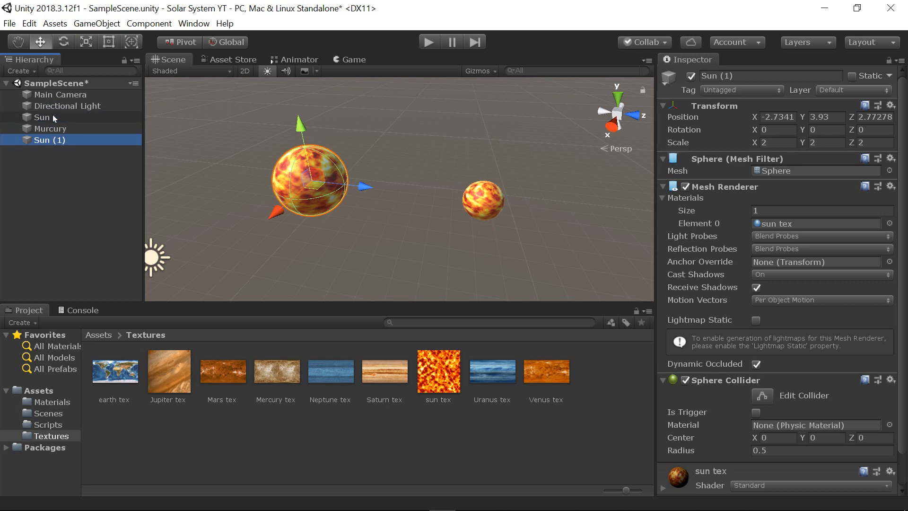
left_click(59, 140)
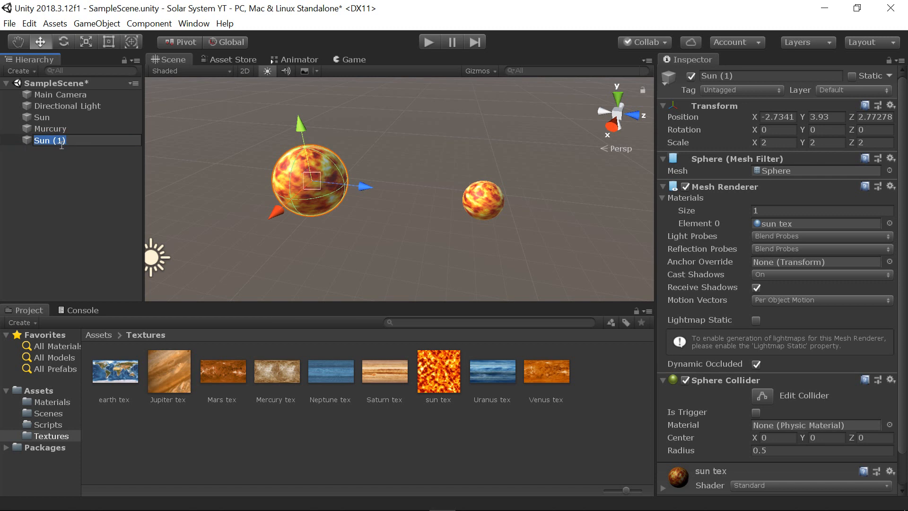
type("M")
left_click(72, 174)
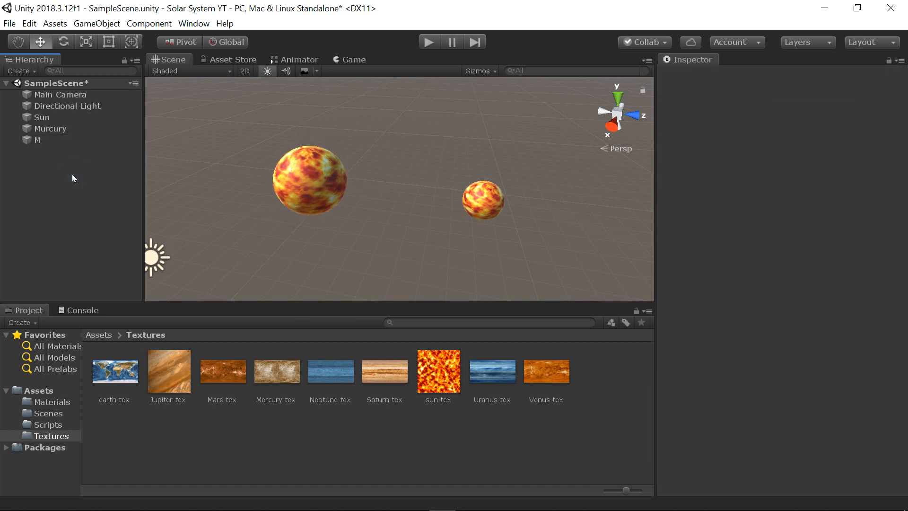
left_click(46, 142)
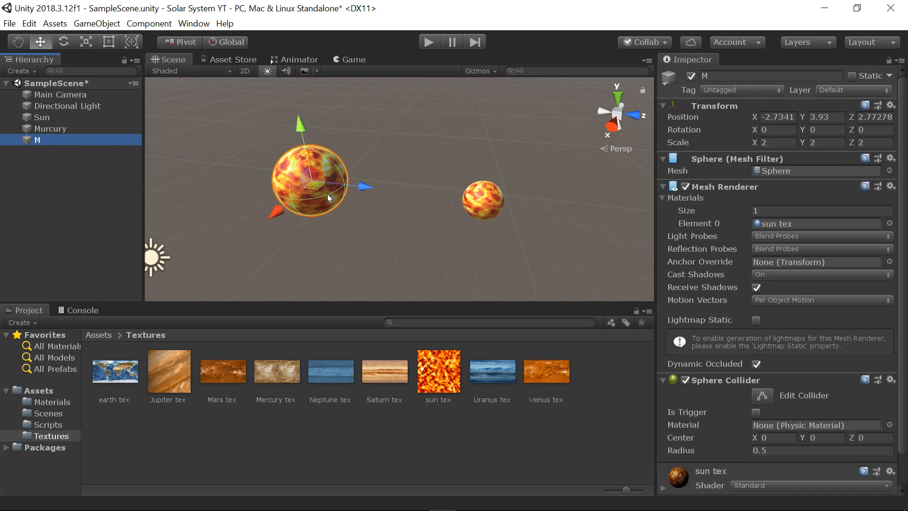
Step: Deactivate the Sun object, try moving M along the Z axis to about 3.33, and undo that move
left_click(48, 118)
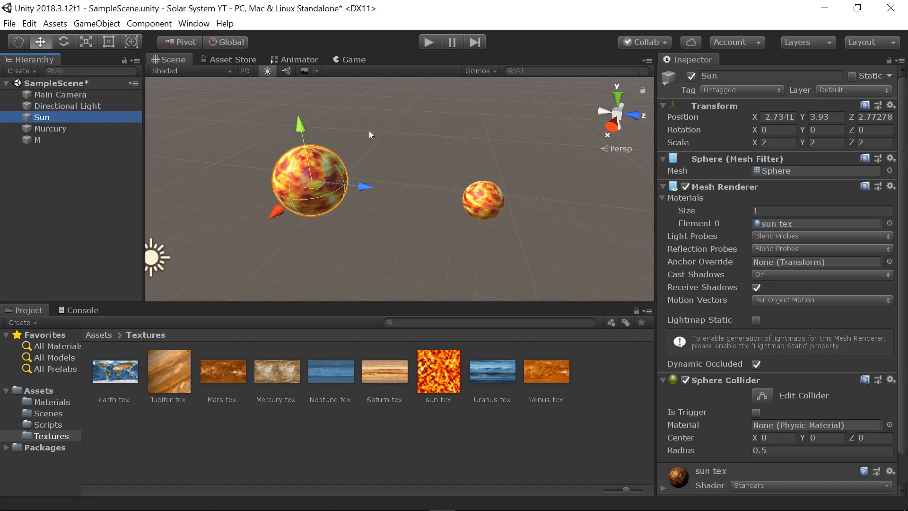
left_click(691, 76)
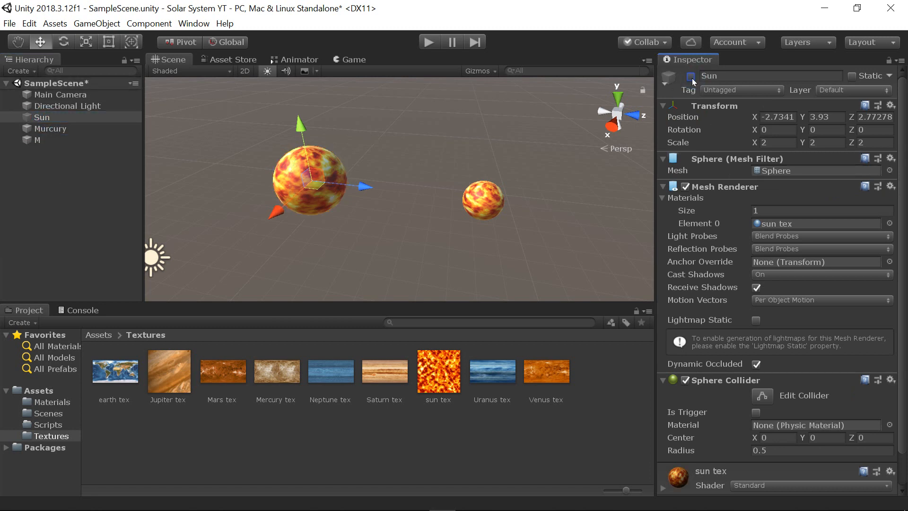
left_click(46, 140)
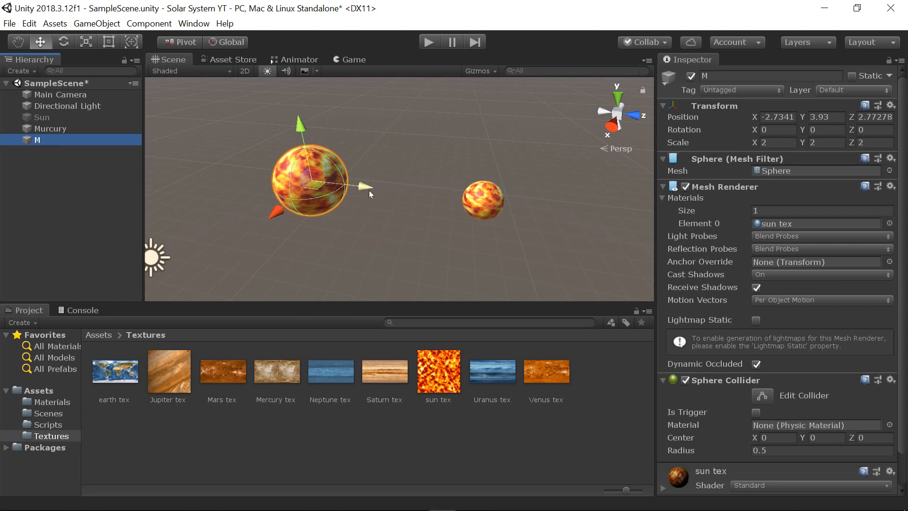
left_click(42, 118)
left_click(37, 144)
left_click_drag(362, 185, 379, 201)
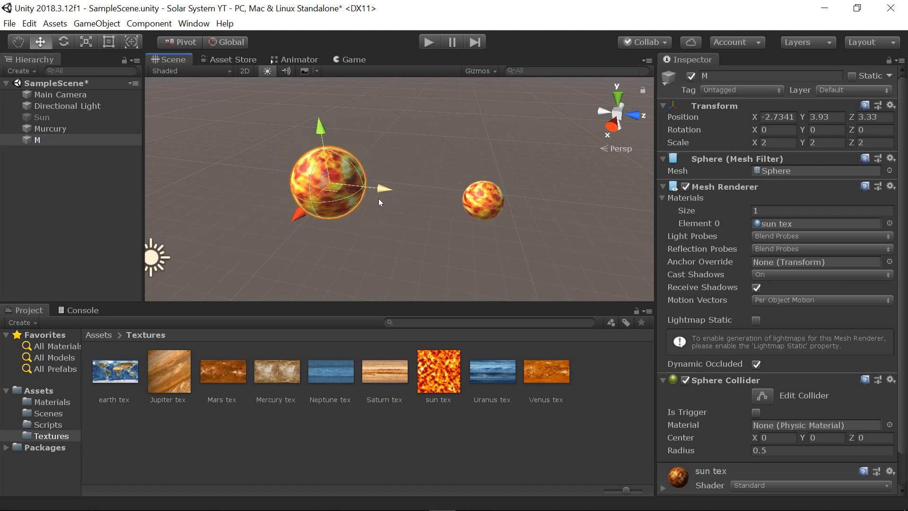
key("ctrl+z")
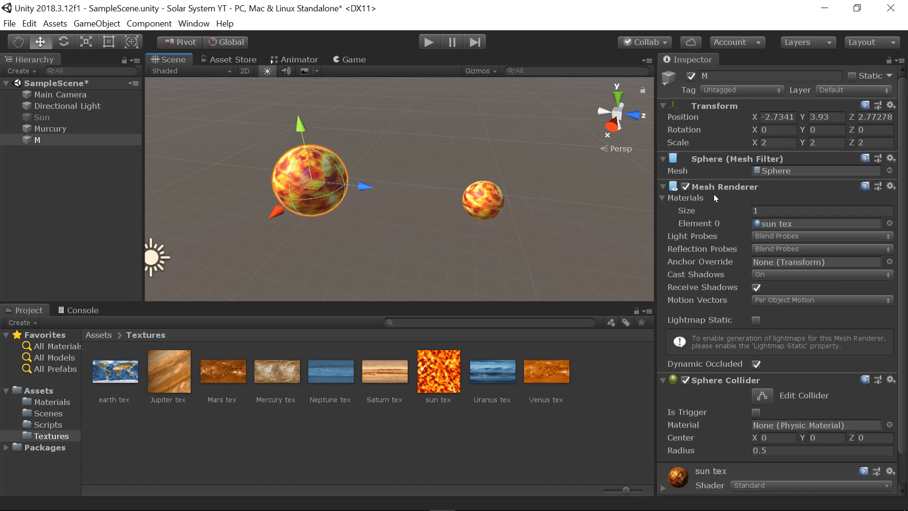
Step: Disable M's Mesh Renderer and reactivate the Sun object
left_click(685, 188)
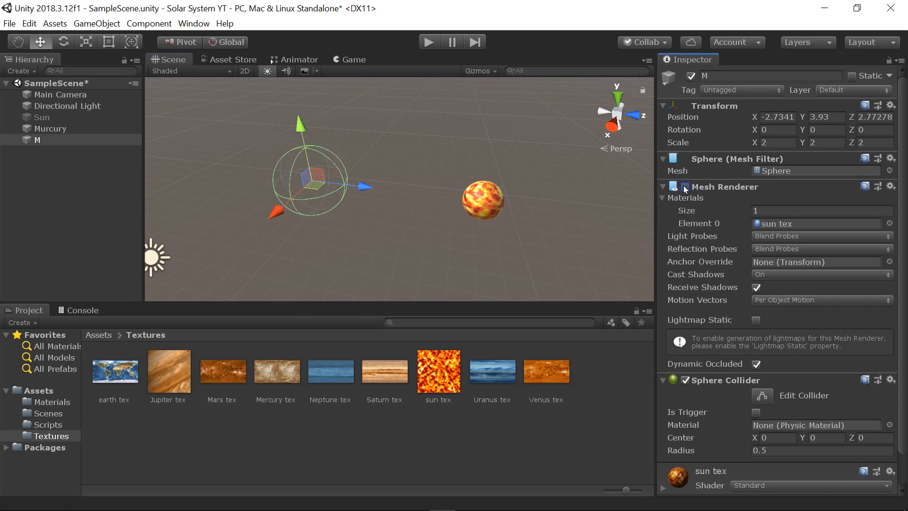
left_click(48, 118)
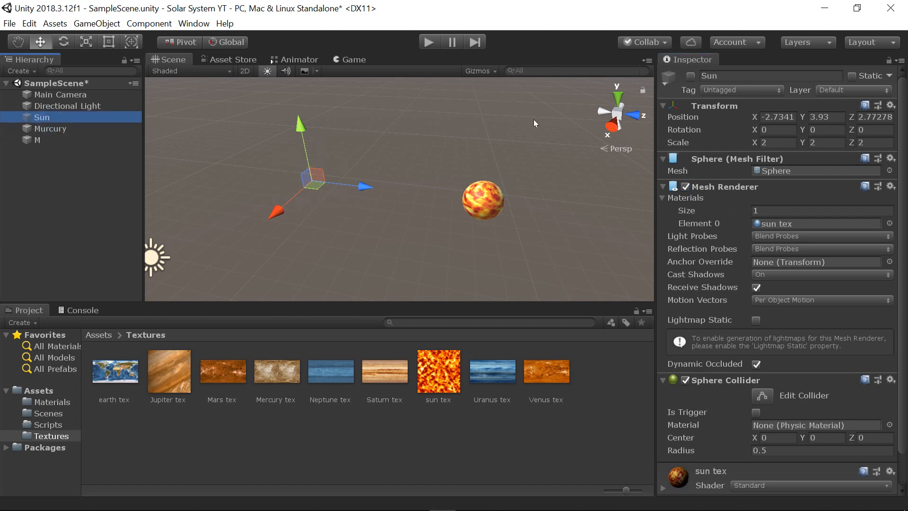
left_click(692, 76)
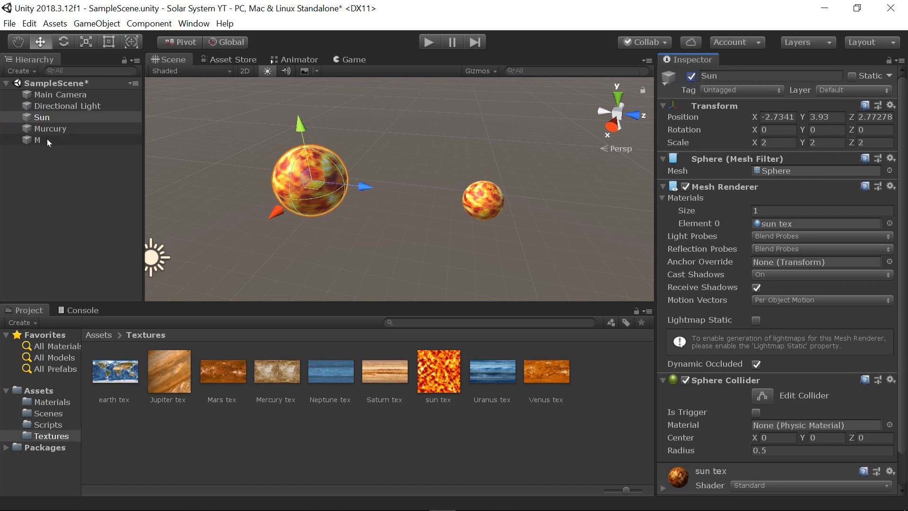
Step: Make Murcury a child of the M object in the scene hierarchy
left_click_drag(44, 128, 56, 167)
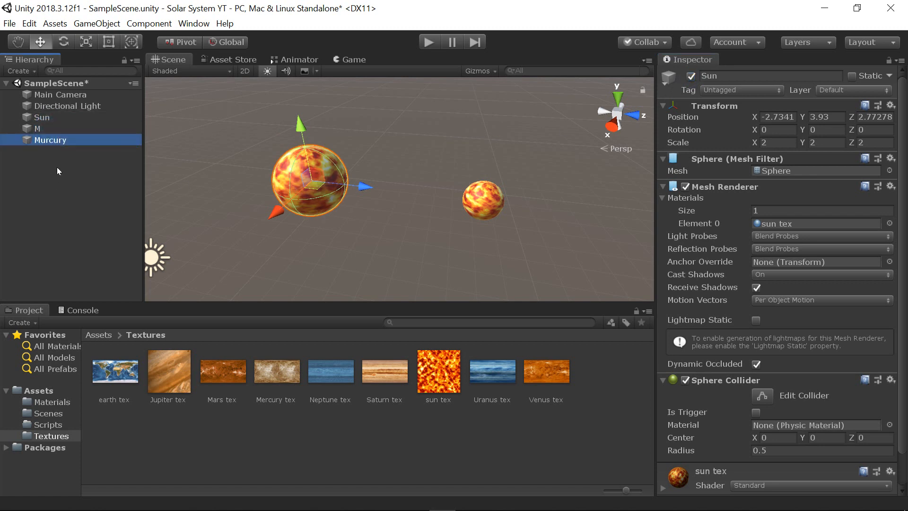
left_click(41, 128)
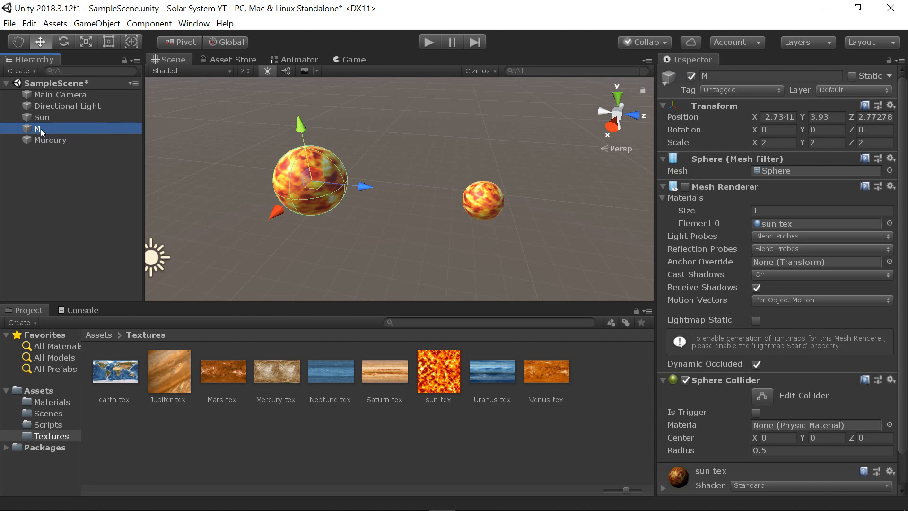
left_click_drag(55, 138, 51, 129)
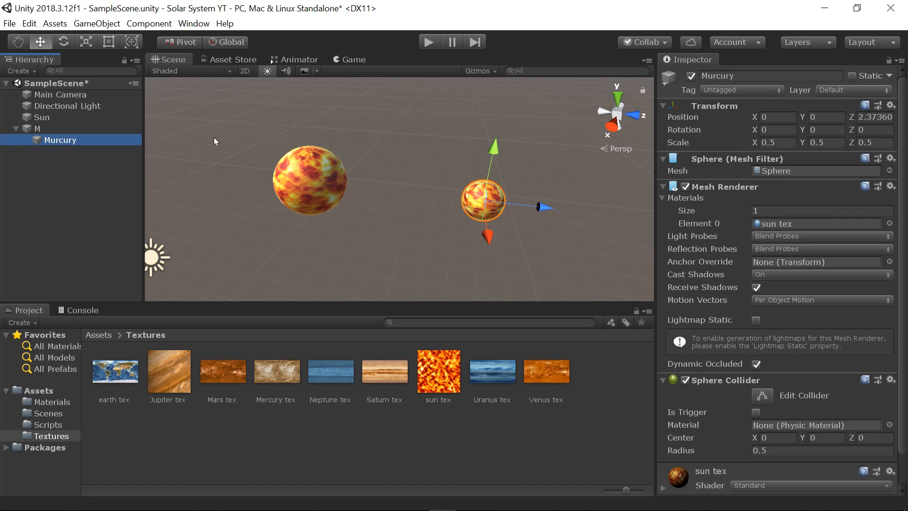
Step: Duplicate the M object with its Murcury child six times
left_click_drag(350, 110, 420, 209, "alt")
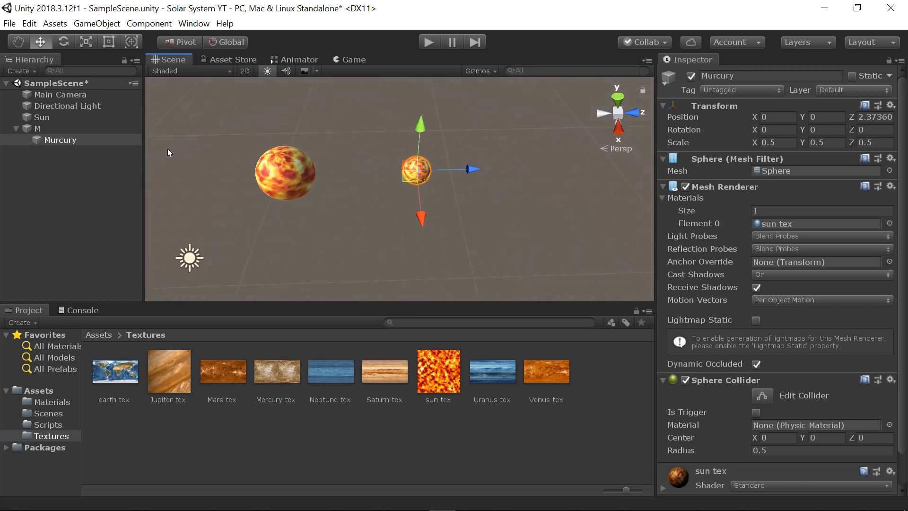
left_click(16, 128)
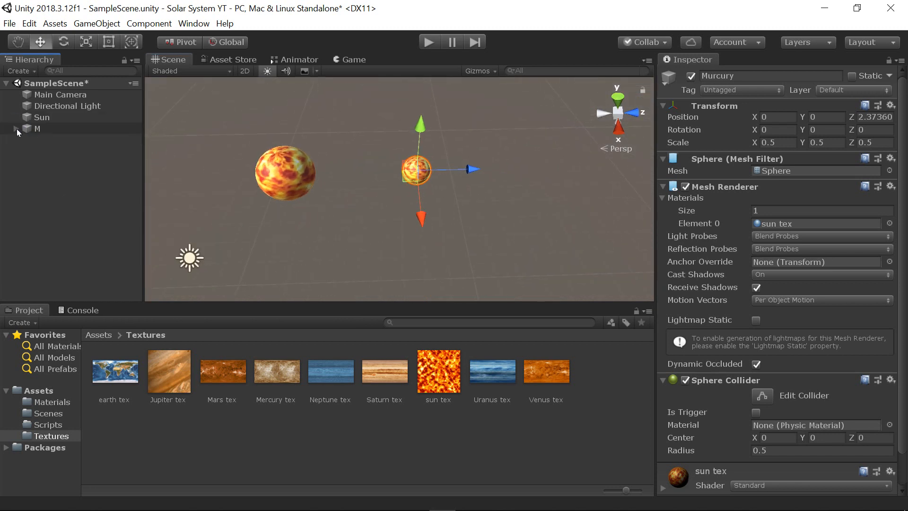
left_click(38, 128)
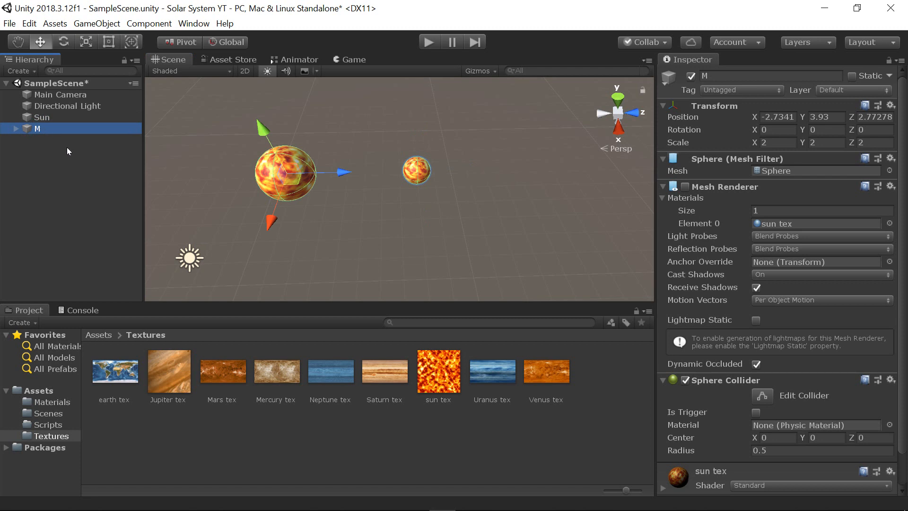
key("ctrl+d")
key("ctrl+d")
key("ctrl+d")
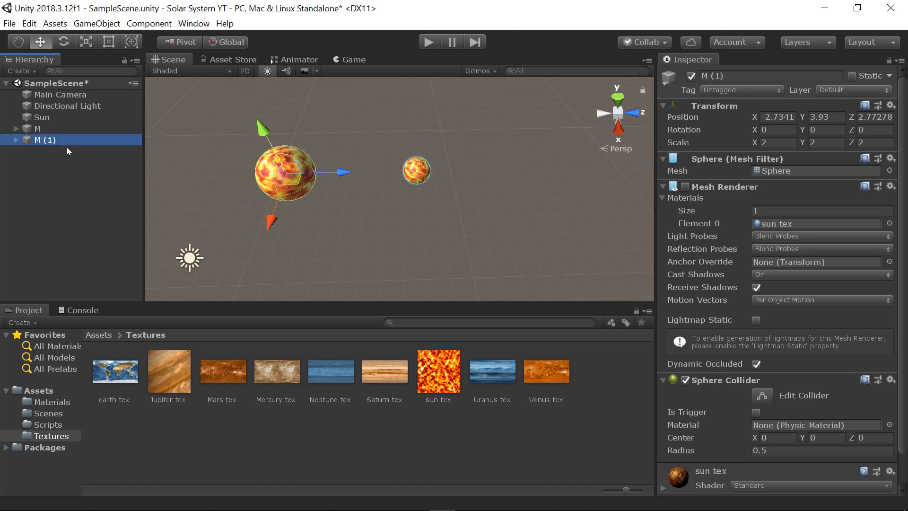
key("ctrl+d")
key("ctrl+d")
key("ctrl+d")
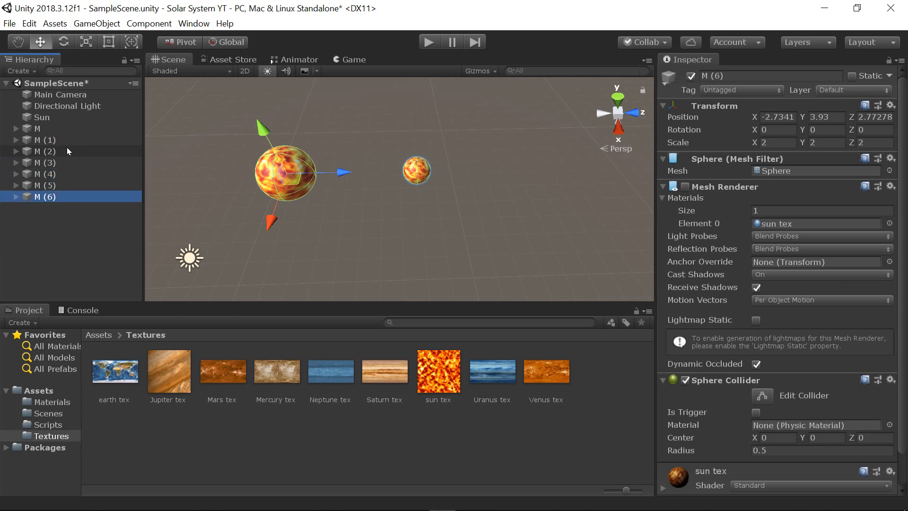
left_click(44, 127)
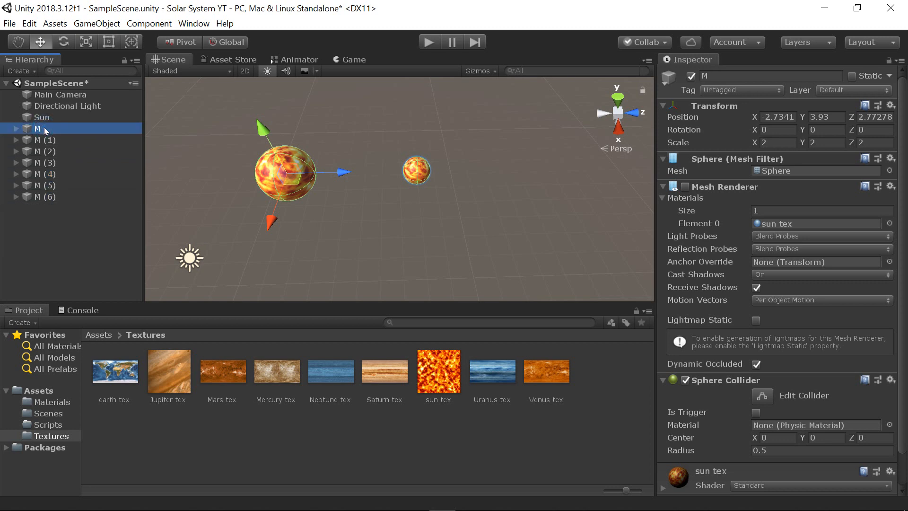
left_click(56, 196, "shift")
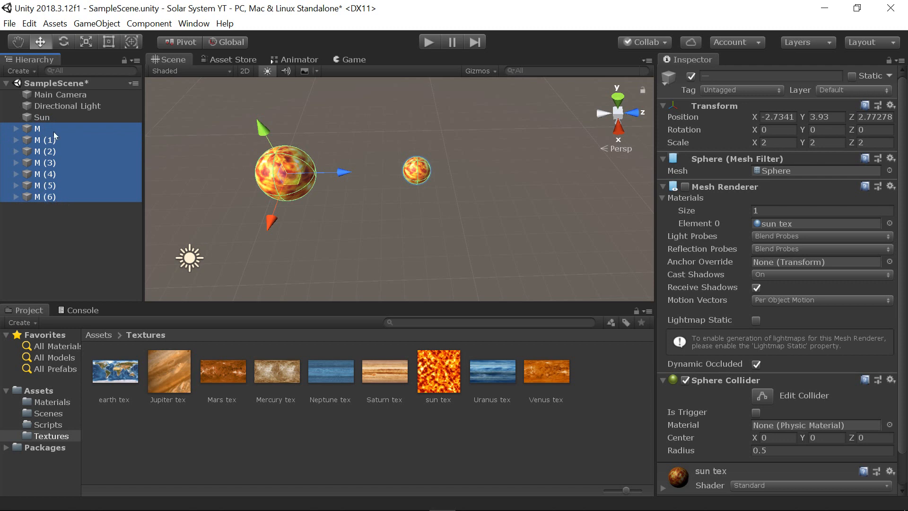
left_click(66, 235)
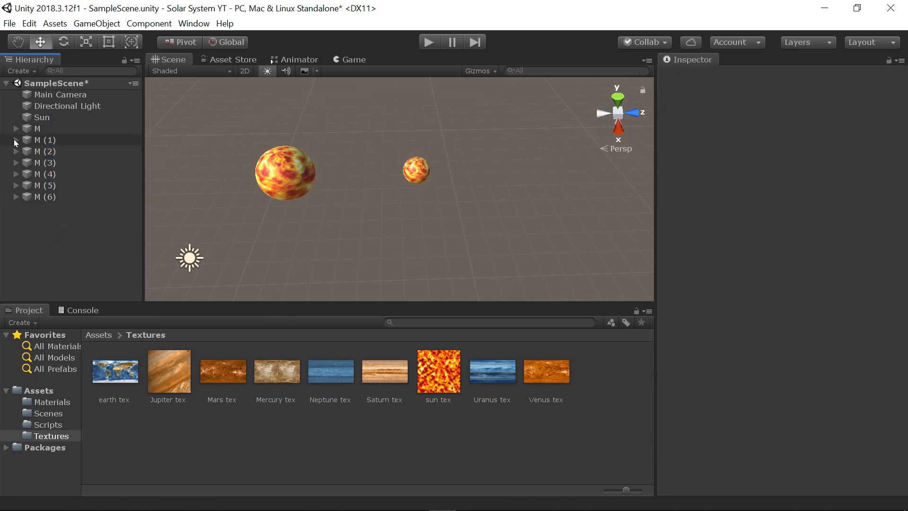
Step: Rename the parent M (1) as V and its child sphere as Venus
left_click(15, 140)
left_click(39, 141)
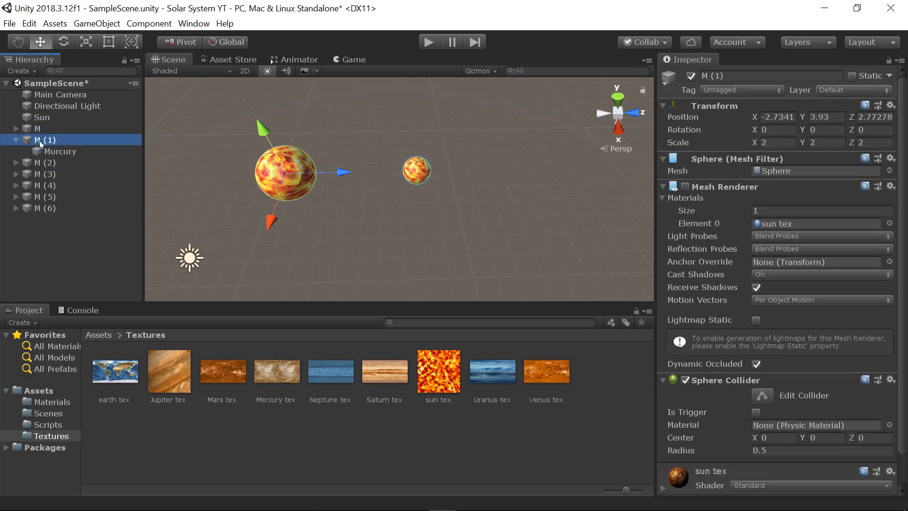
left_click(40, 142)
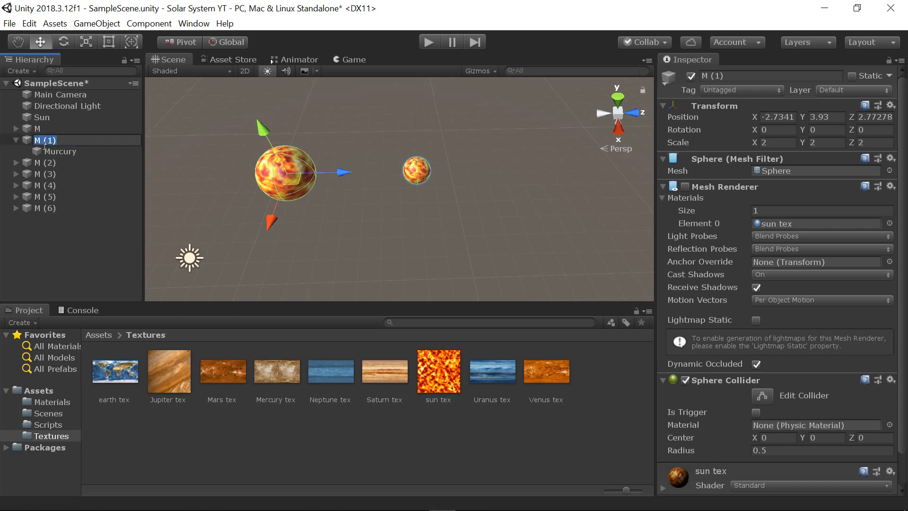
type("V")
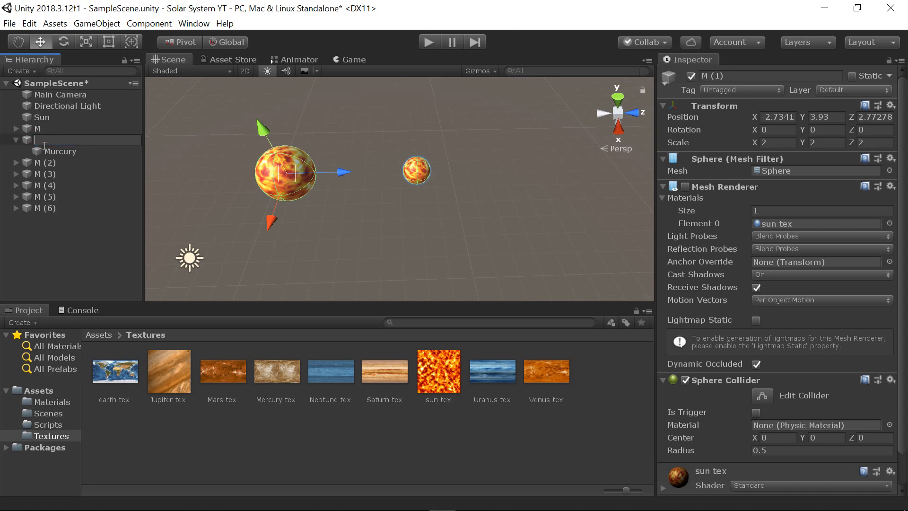
left_click(75, 152)
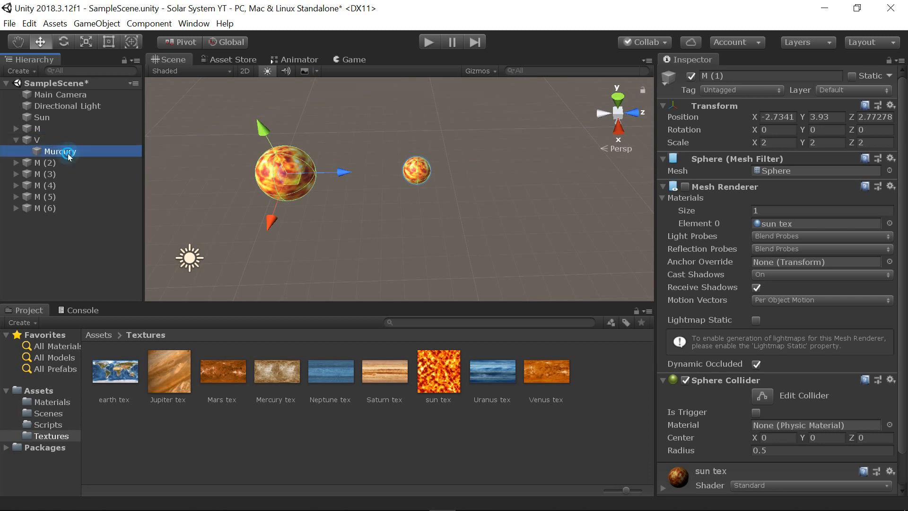
left_click(73, 155)
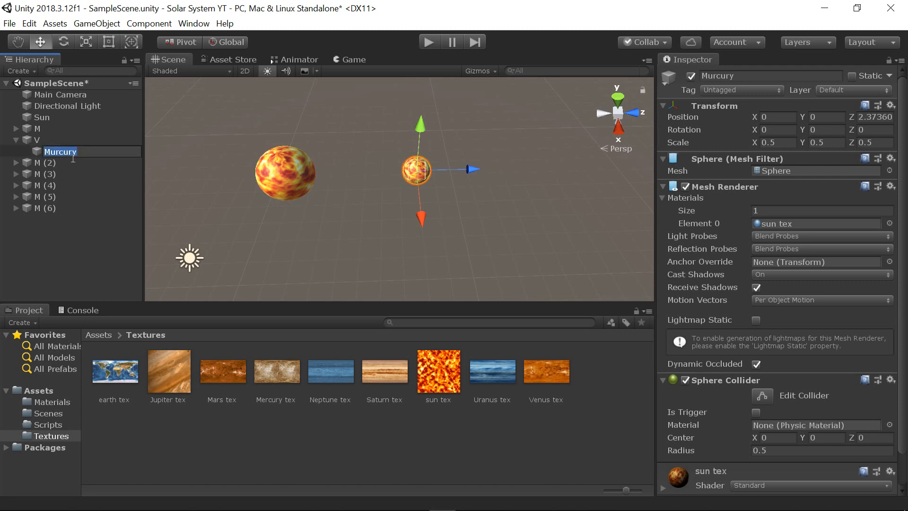
type("Venus")
key("Return")
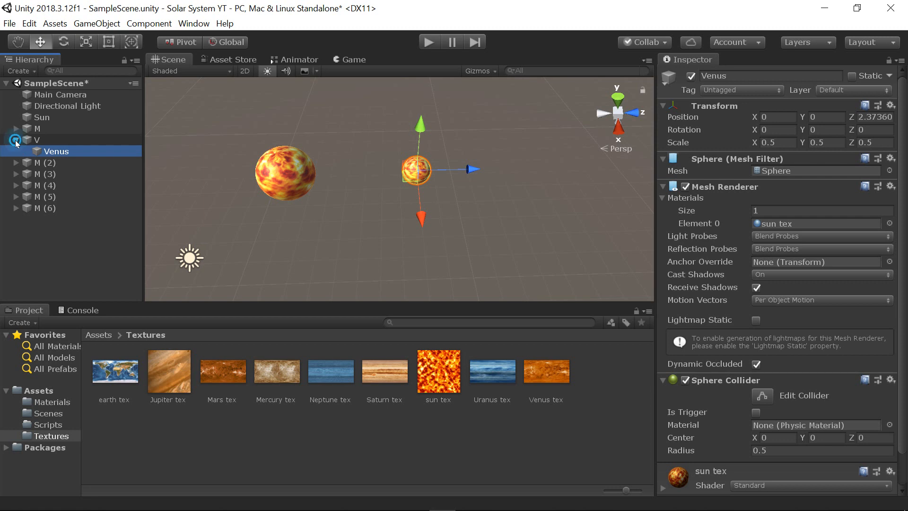
Step: Rename the parent M (2) as E and its child sphere as Earth
left_click(15, 140)
left_click(16, 151)
left_click(53, 152)
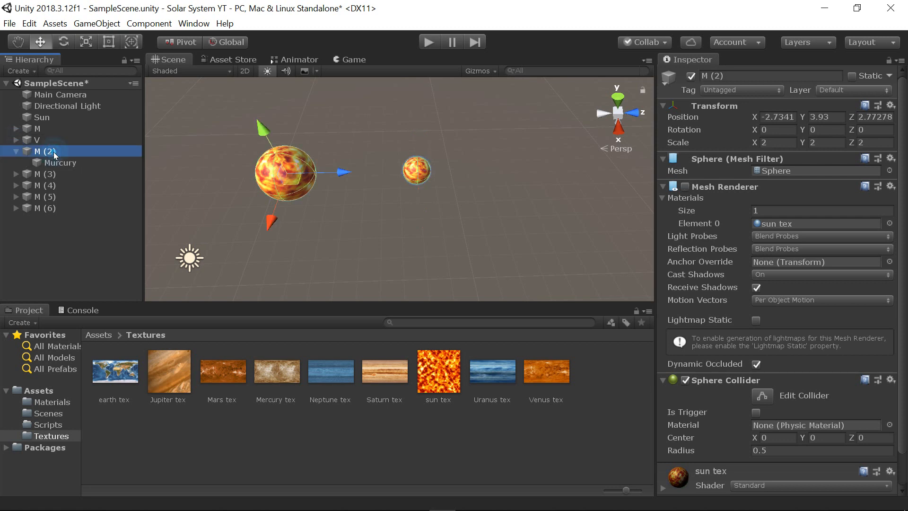
left_click(53, 152)
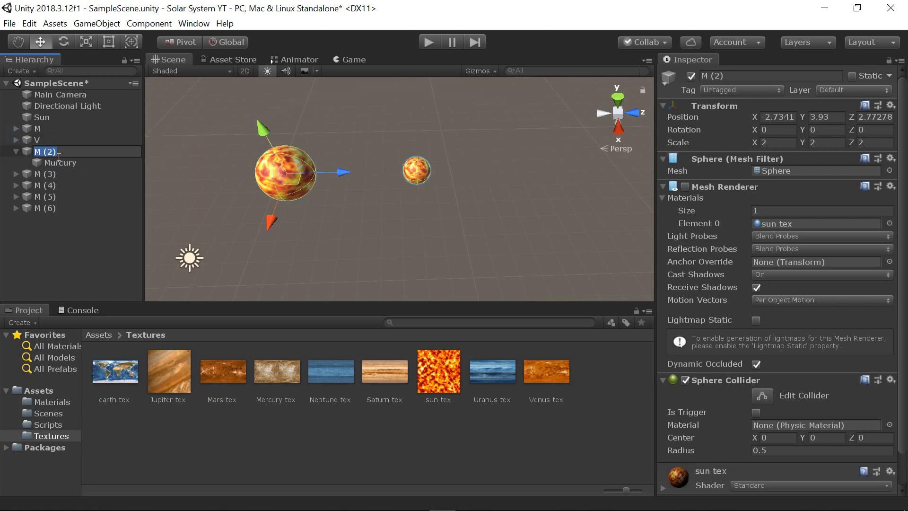
type("E")
left_click(54, 162)
left_click(54, 162)
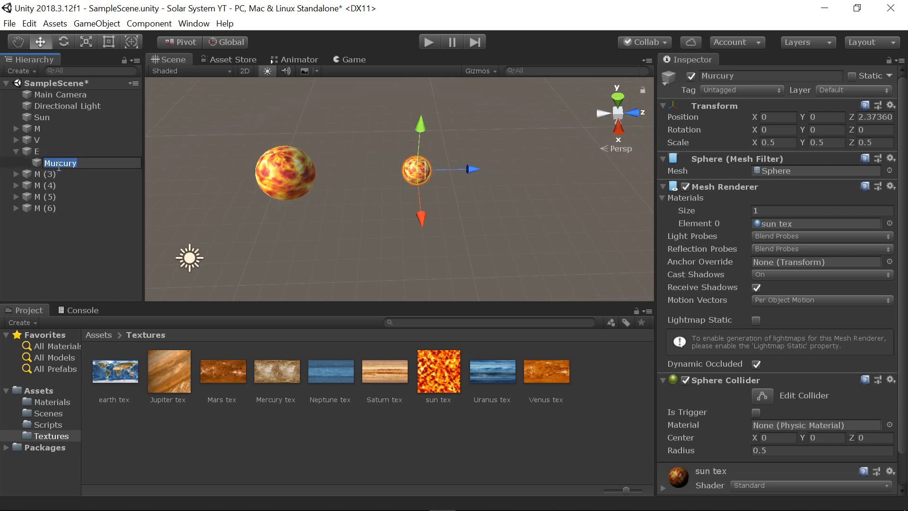
type("Earth")
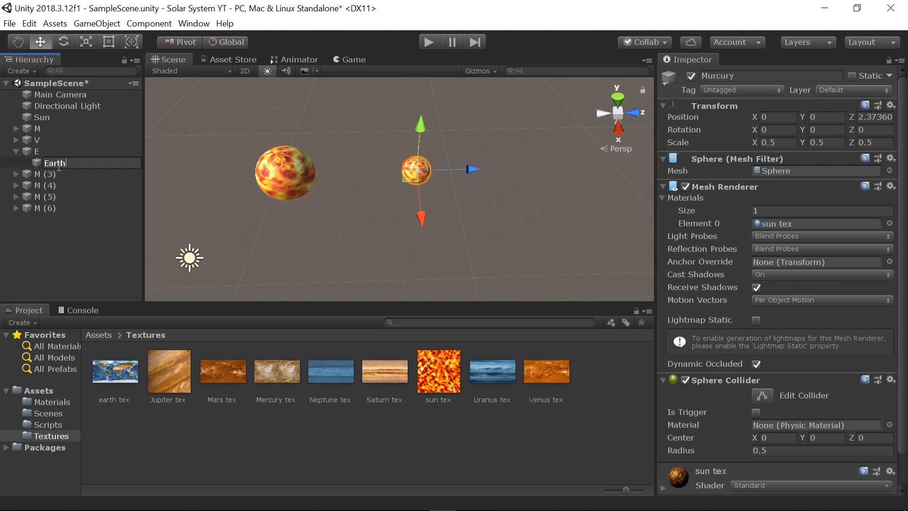
key("Return")
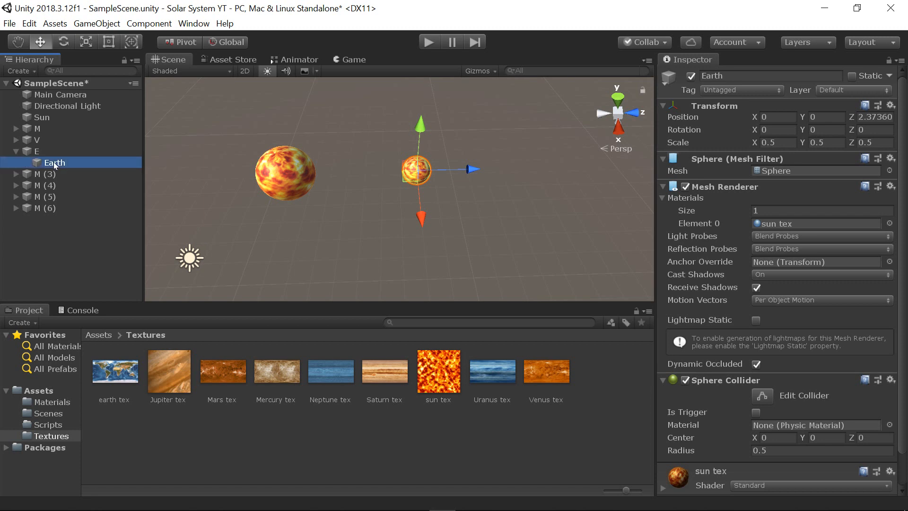
Step: Rename the parent M (3) as M and its child sphere as Mars
left_click(16, 151)
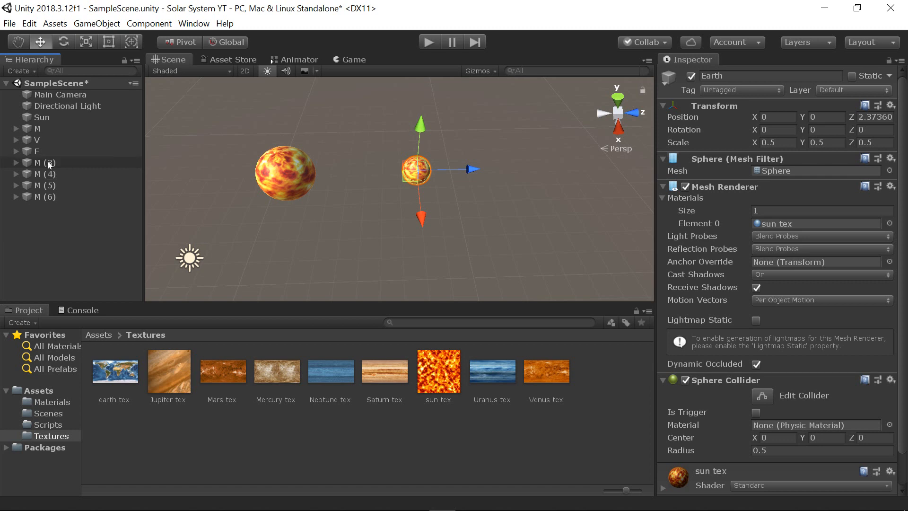
left_click(48, 163)
left_click(49, 163)
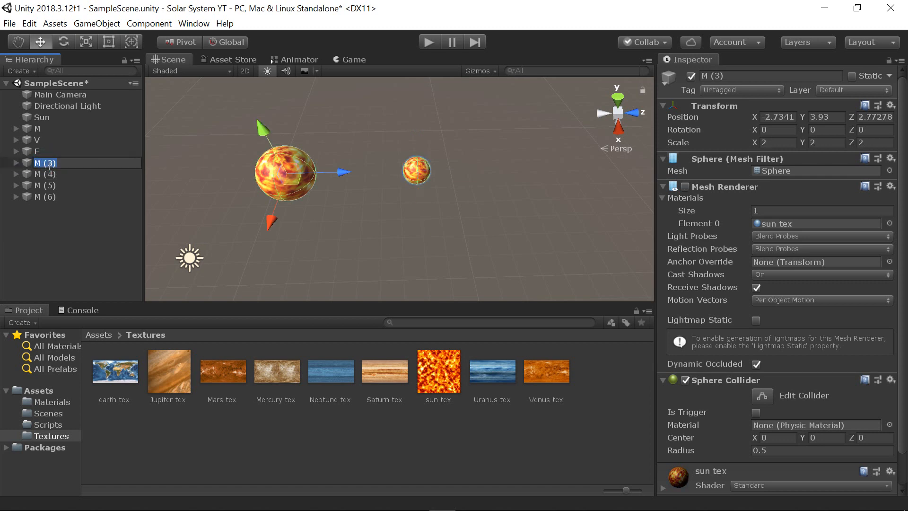
type("M")
key("Return")
left_click(17, 163)
left_click(46, 175)
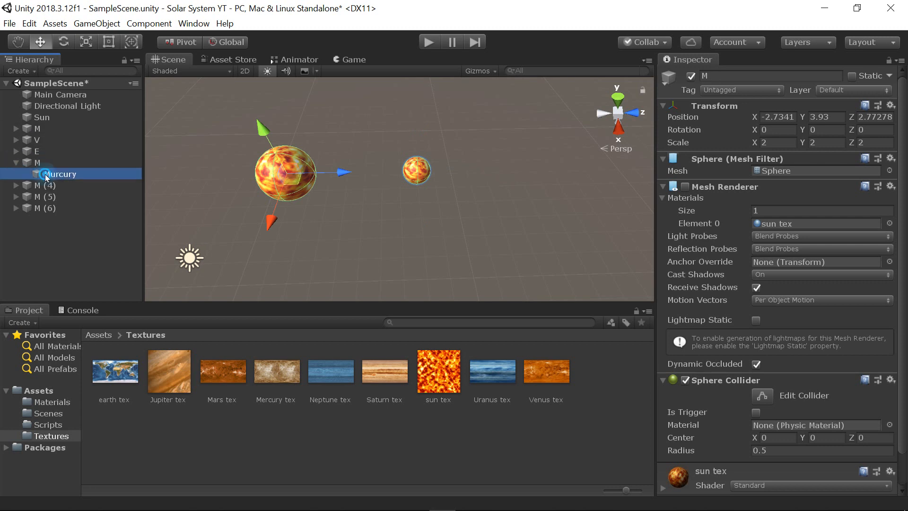
left_click(49, 177)
type("M")
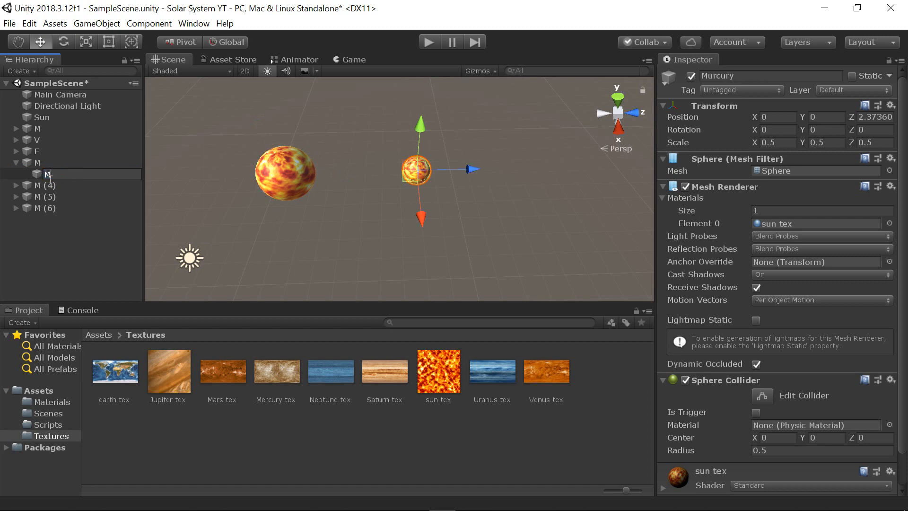
type("ars")
key("Return")
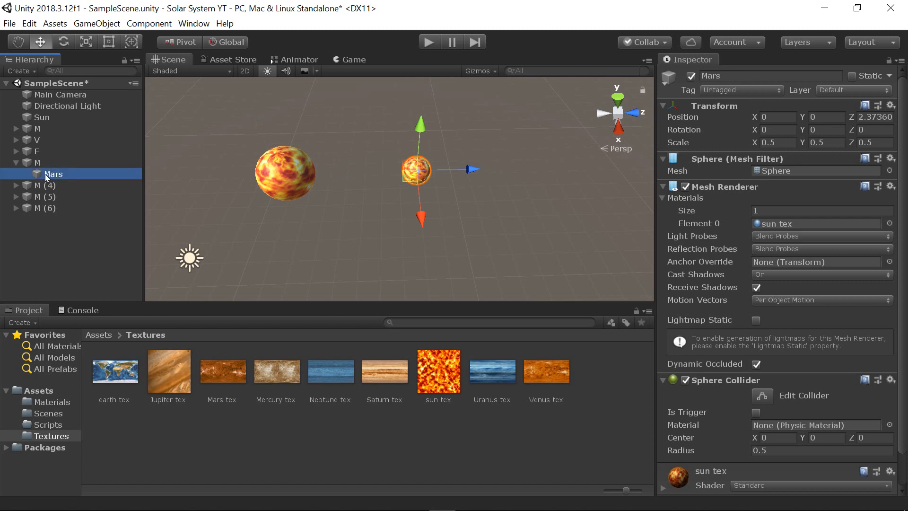
left_click(16, 163)
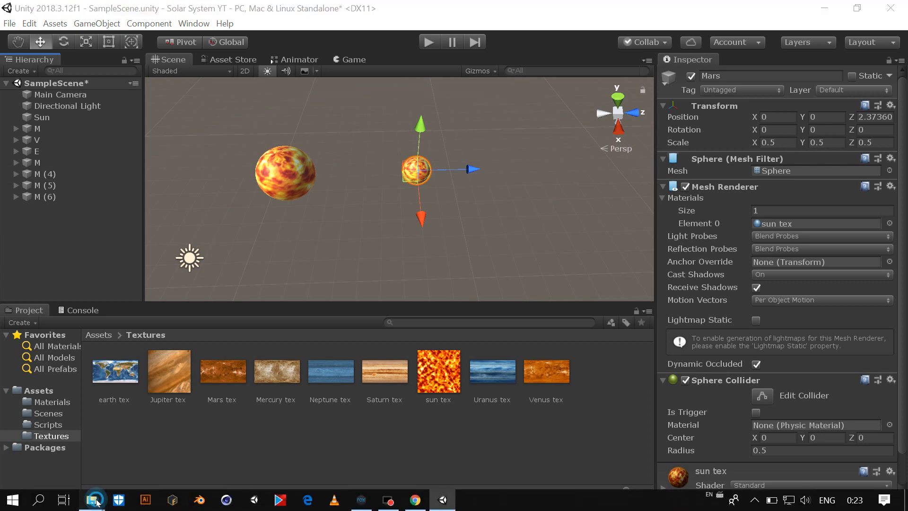
Step: Switch to Chrome, search Google Images for "planets of solar system" and open the Solar System Planets Illustrations image to check the planet order
mouse_move(97, 503)
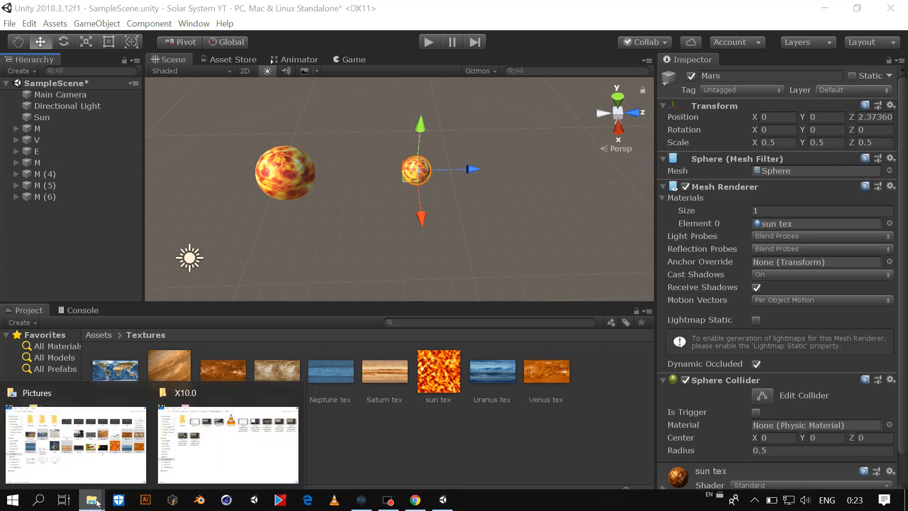
left_click(424, 506)
scroll(226, 189, "up", 3)
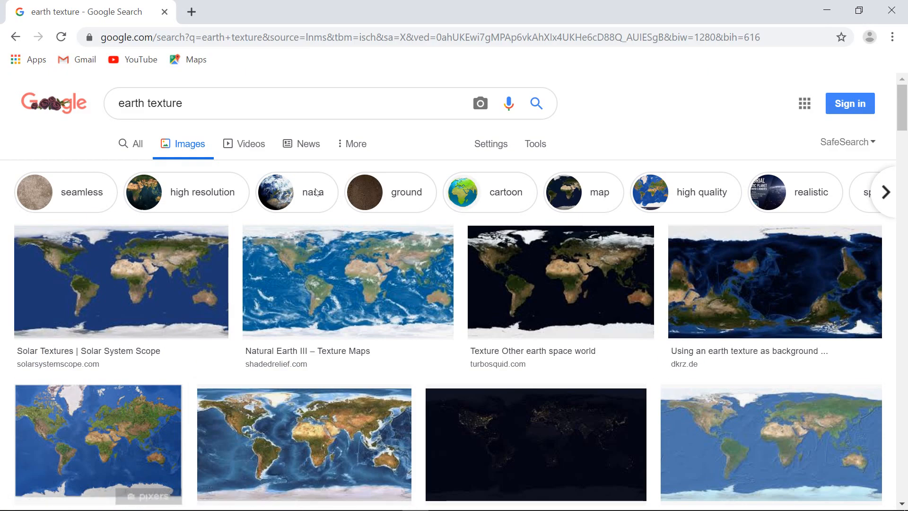
left_click_drag(226, 108, 115, 104)
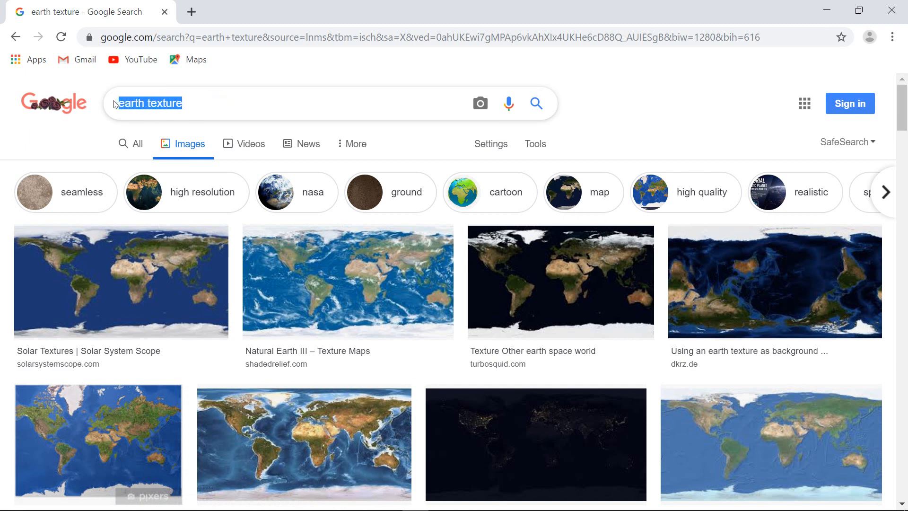
type("planety")
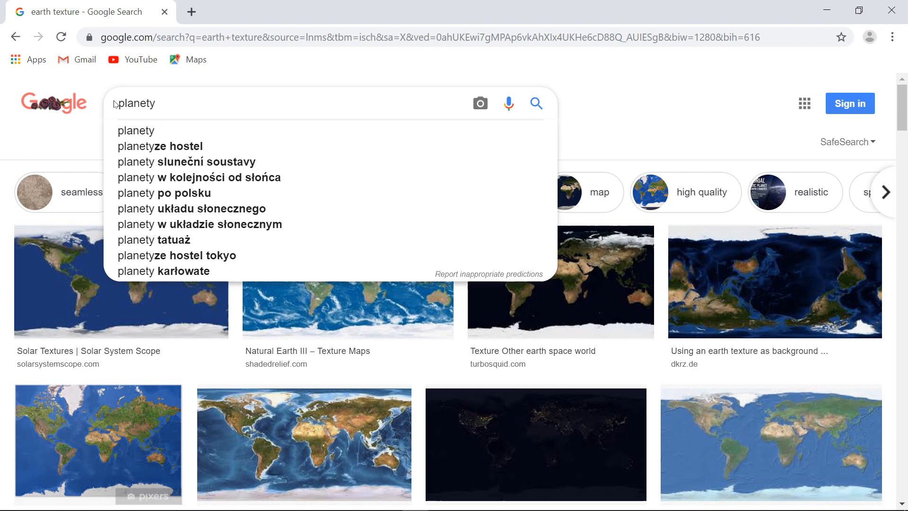
key("BackSpace")
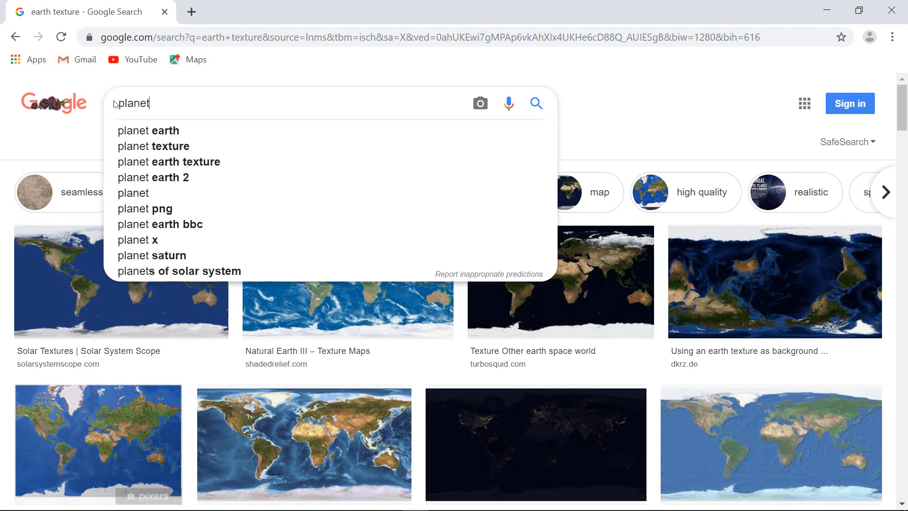
type("s")
key("Down")
key("Down")
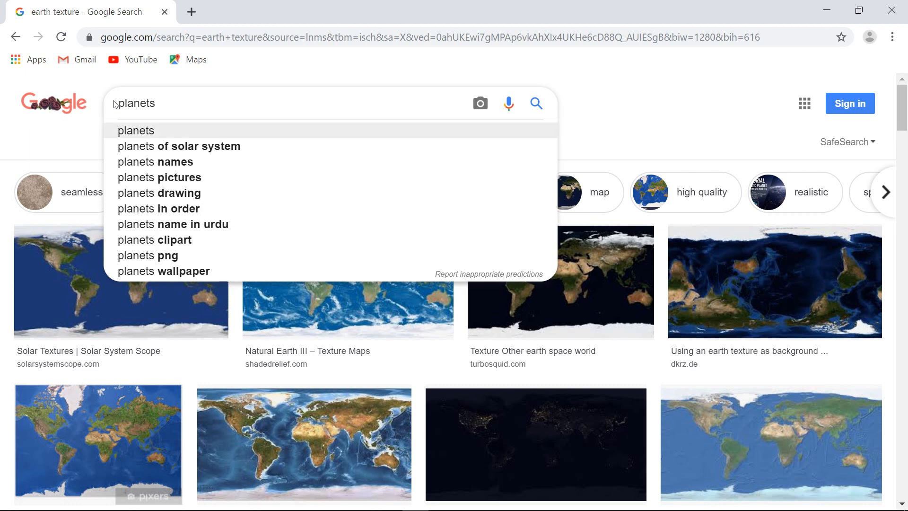
key("Return")
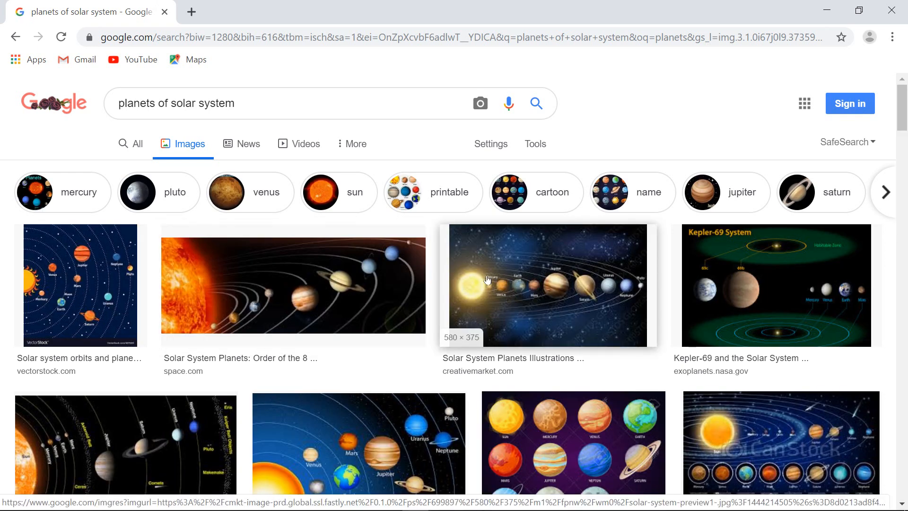
left_click(530, 294)
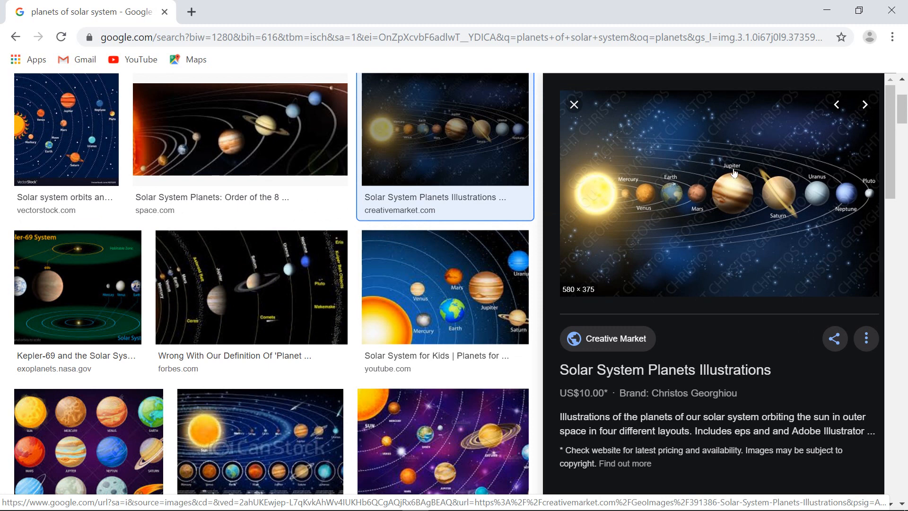
Step: Switch back to Unity and rename the parent M (4) as J
key("alt+Tab")
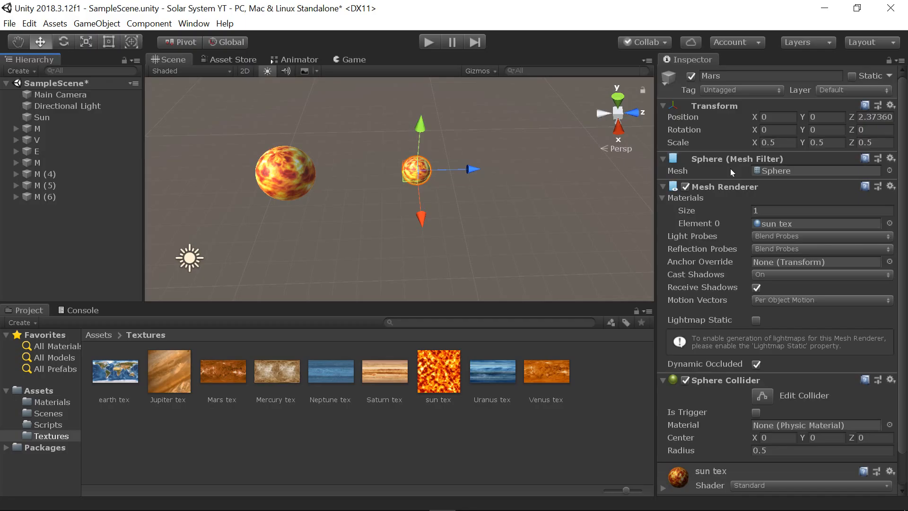
left_click(43, 176)
left_click(41, 176)
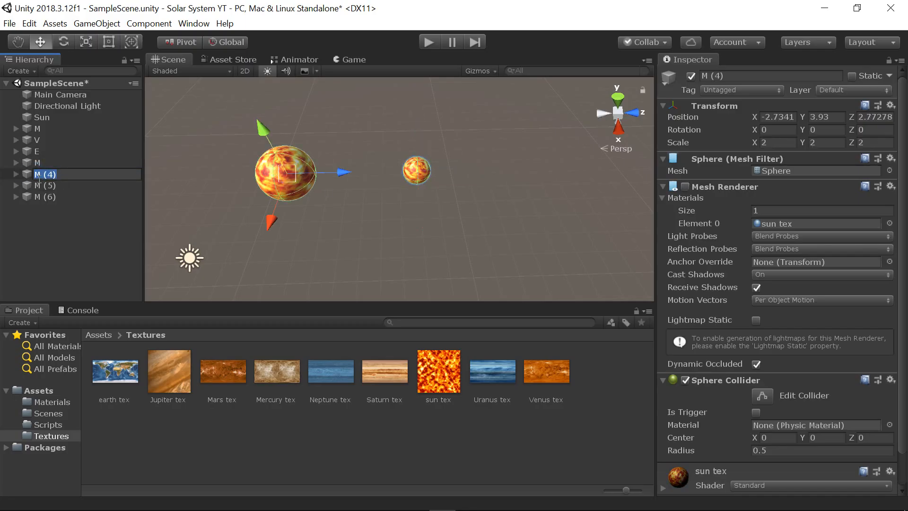
type("J")
key("Return")
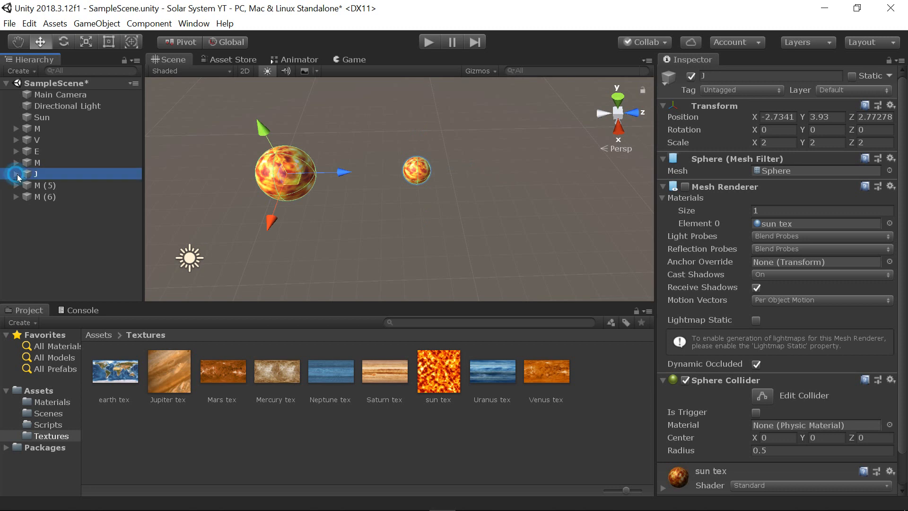
Step: Expand the J, M (5) and M (6) parents and rename J's child sphere as Jupiter
left_click(16, 174)
left_click(17, 197)
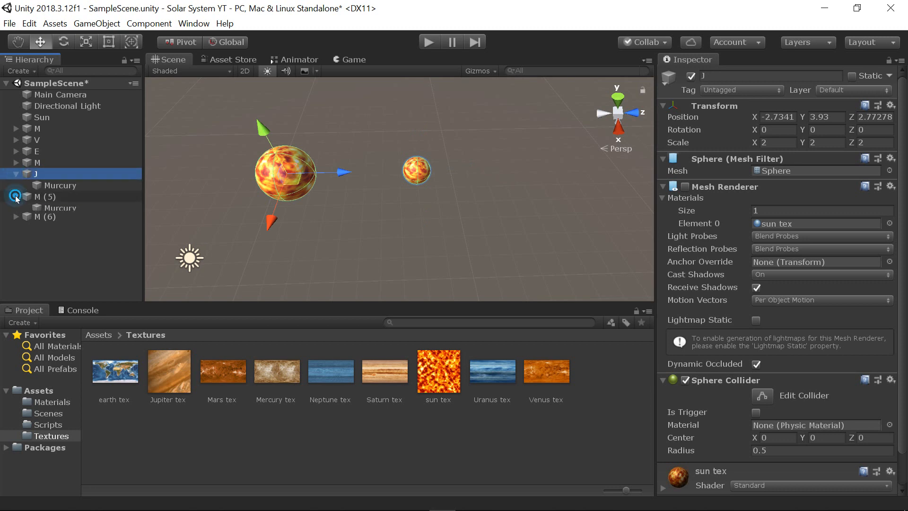
left_click(16, 220)
left_click(46, 187)
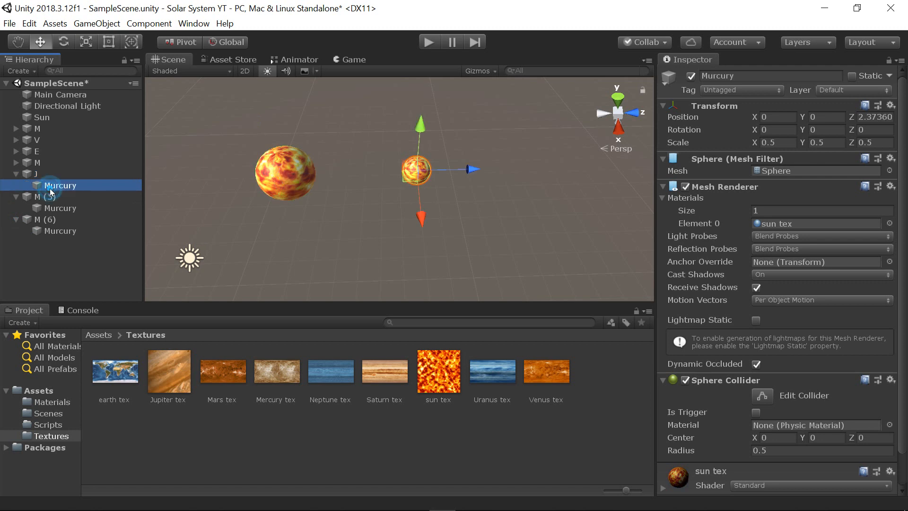
left_click(50, 187)
type("Ju")
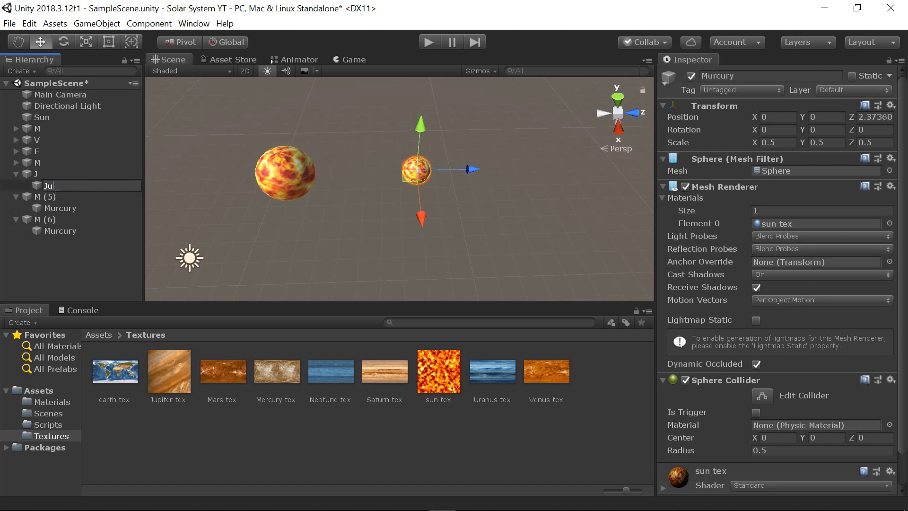
type("piter")
key("Return")
Step: Check the planet order in the Chrome illustration, and in Unity rename the parent M (5) as S and its child sphere as Saturn
left_click(60, 197)
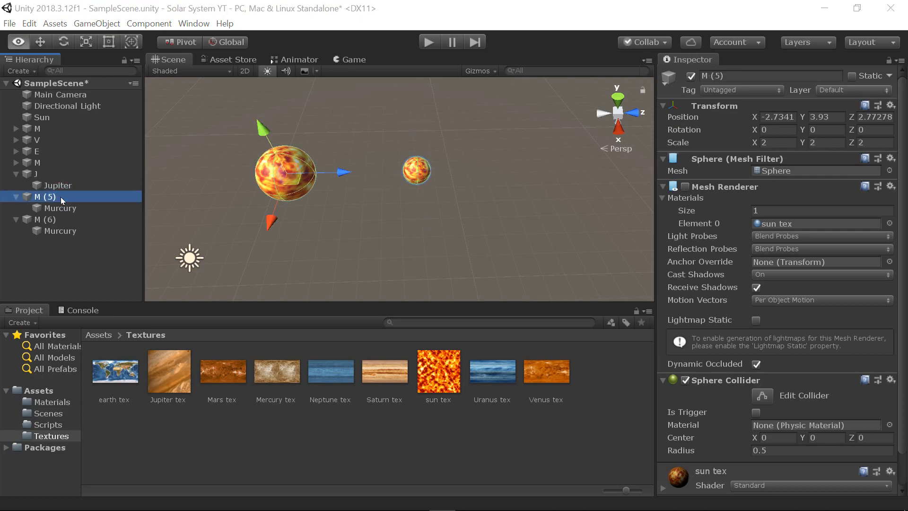
key("alt+Tab")
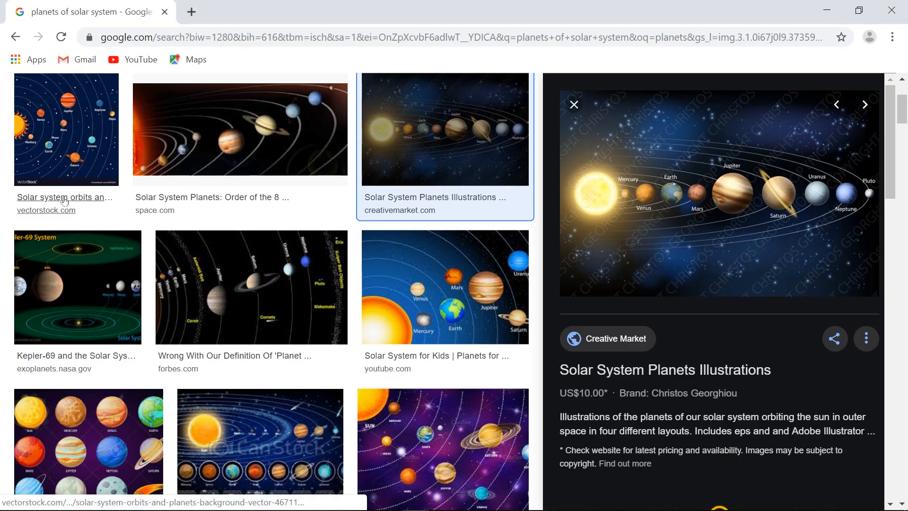
key("alt+Tab")
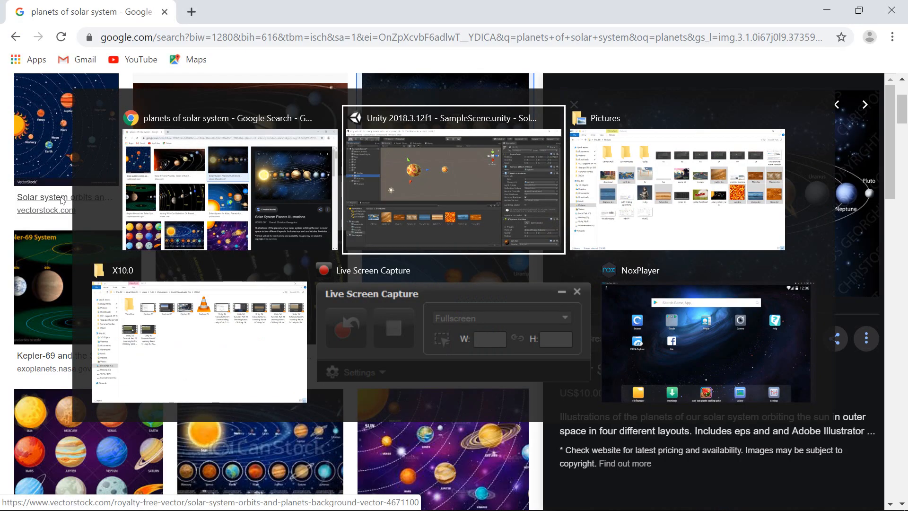
left_click(61, 197)
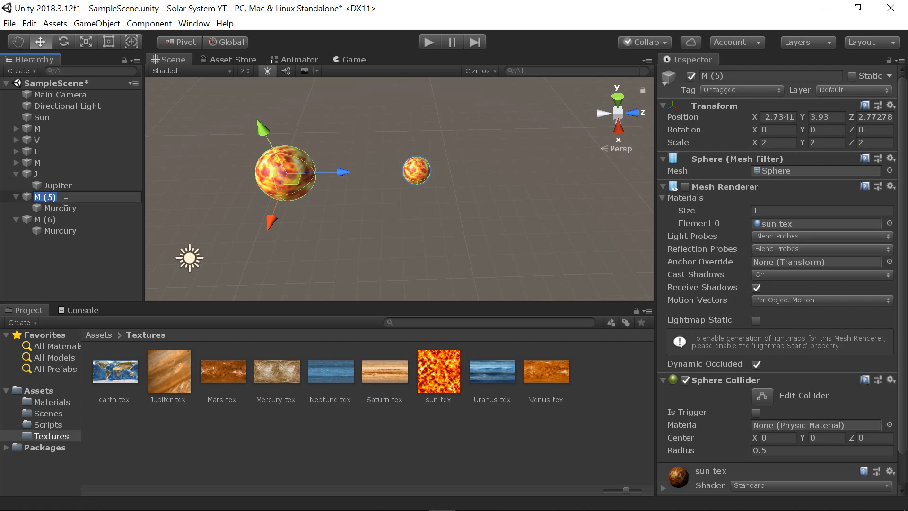
type("S")
left_click(61, 207)
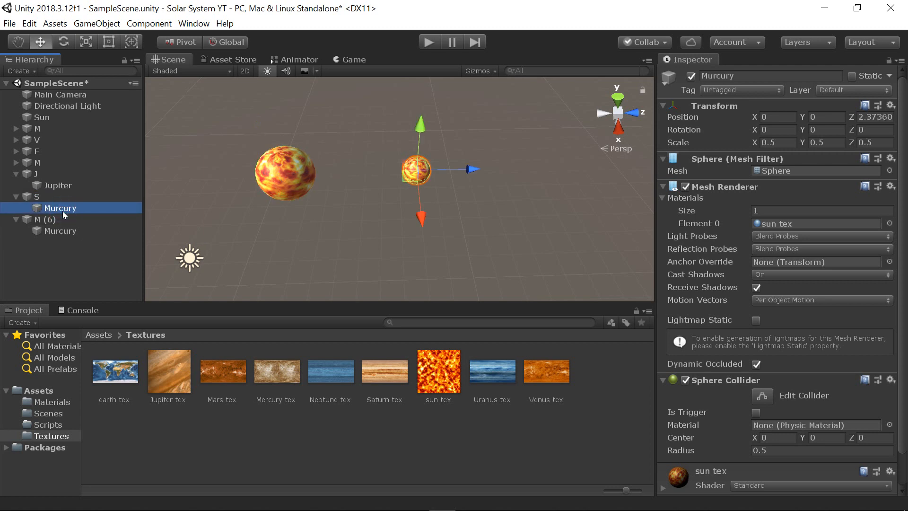
left_click(62, 211)
type("Sa")
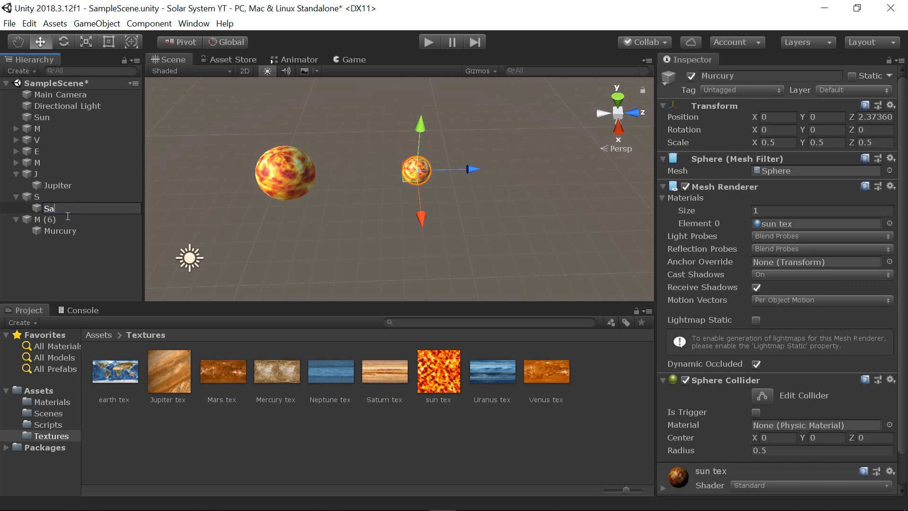
type("turn")
Step: Check the planet after Saturn in the Chrome illustration, and in Unity rename the parent M (6) as U and its child sphere as Uranus
left_click(52, 220)
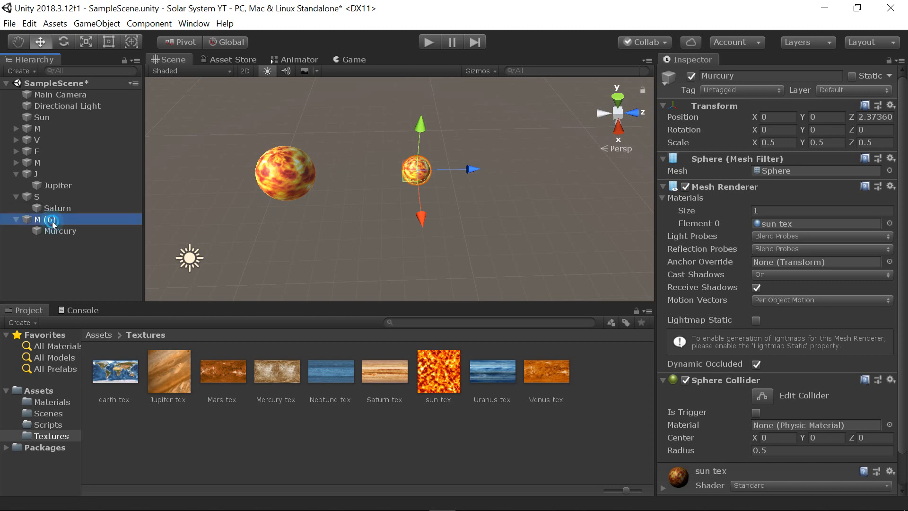
key("alt+Tab")
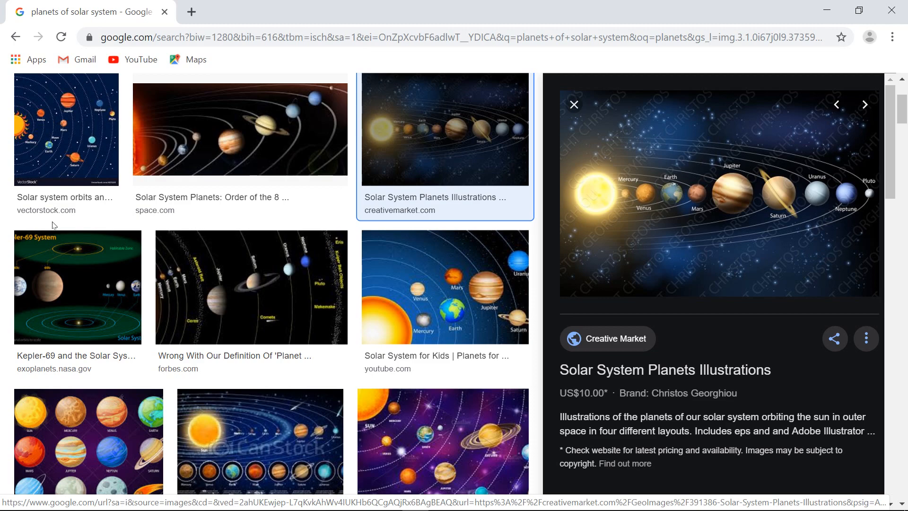
key("alt+Tab")
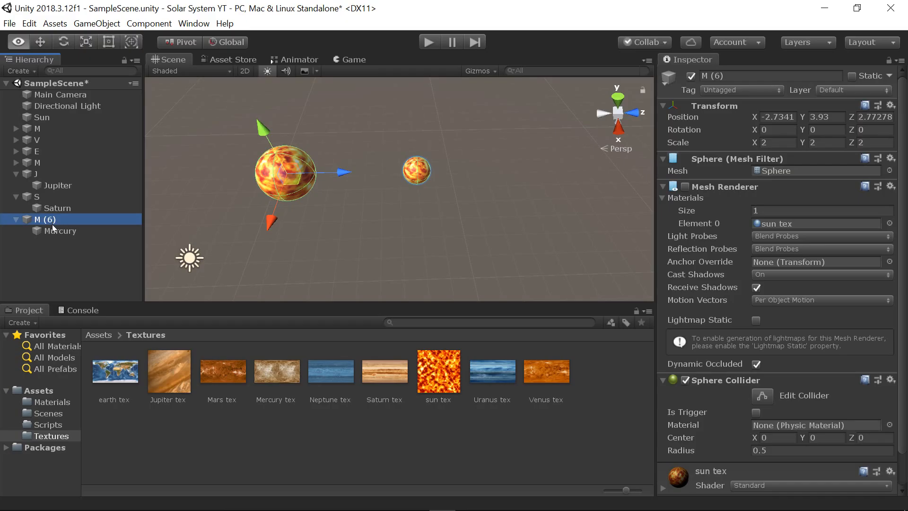
left_click(51, 220)
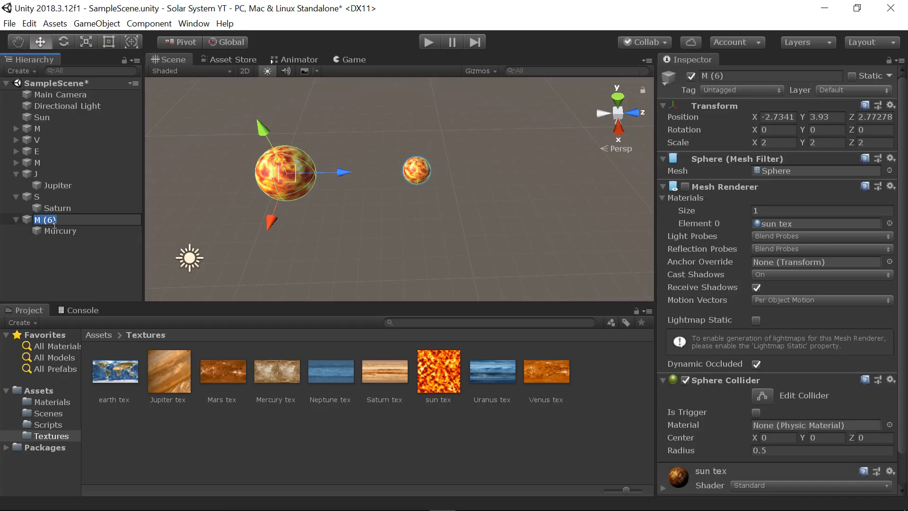
type("U")
left_click(51, 231)
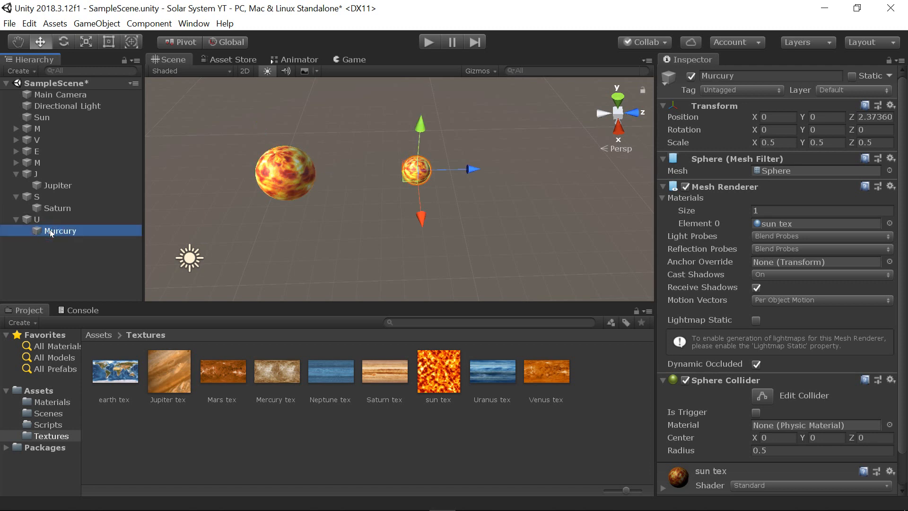
left_click(51, 232)
type("Ura")
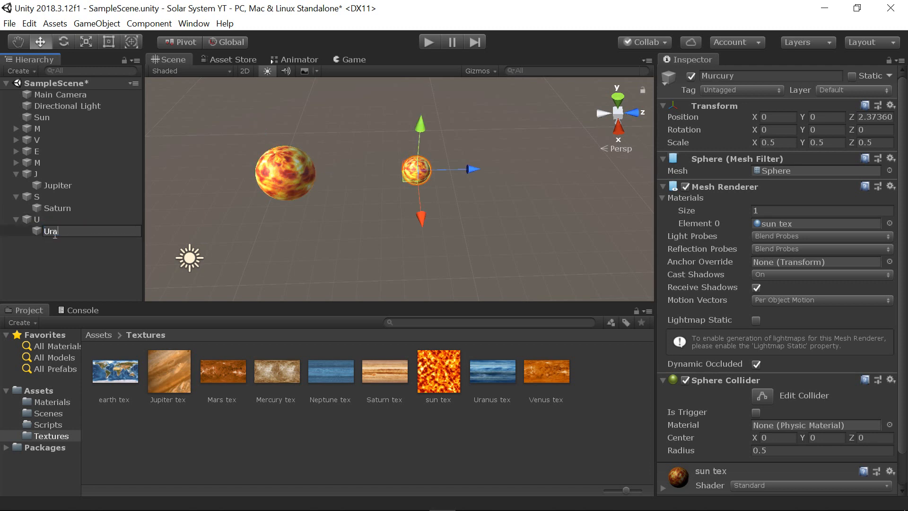
type("nus")
key("Return")
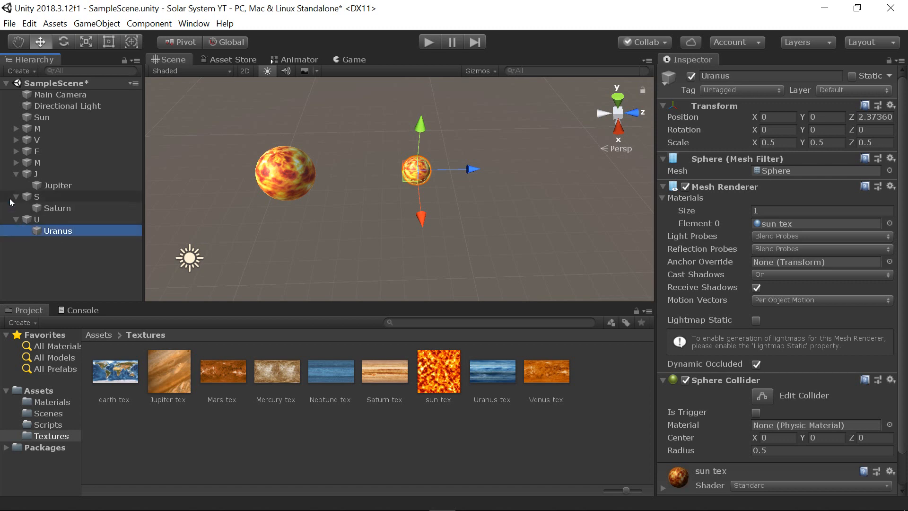
Step: Collapse the S, J and U parents in the scene hierarchy and select U
left_click(17, 197)
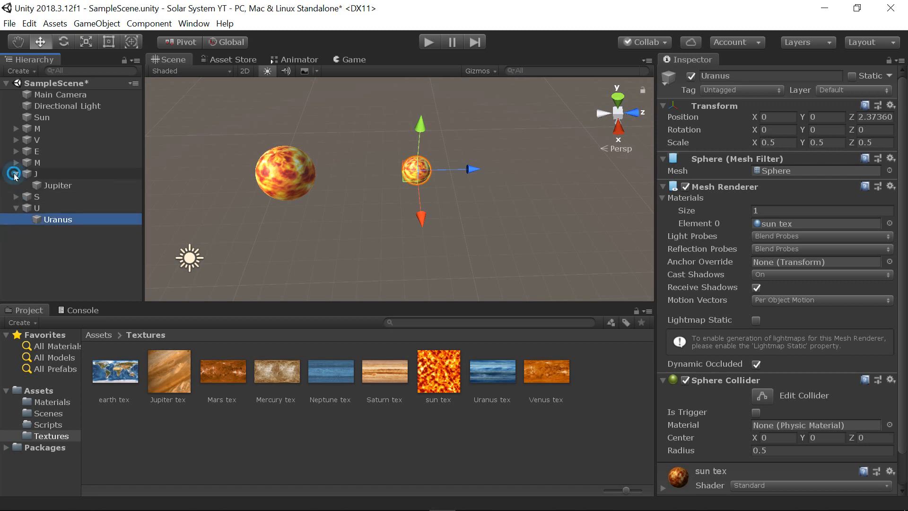
left_click(15, 174)
left_click(16, 197)
left_click(34, 201)
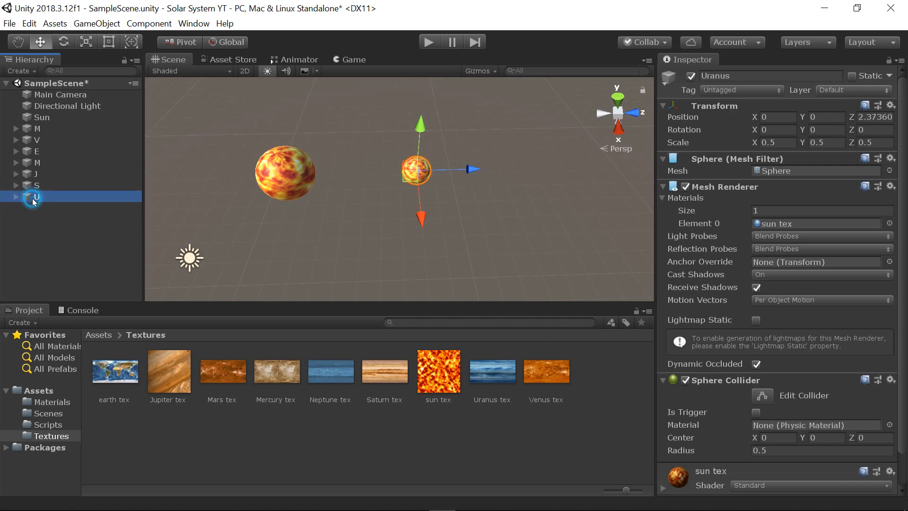
Step: Duplicate the U parent, check the planet after Uranus in the Chrome illustration, and in Unity rename the copy as N
key("ctrl+d")
left_click(16, 208)
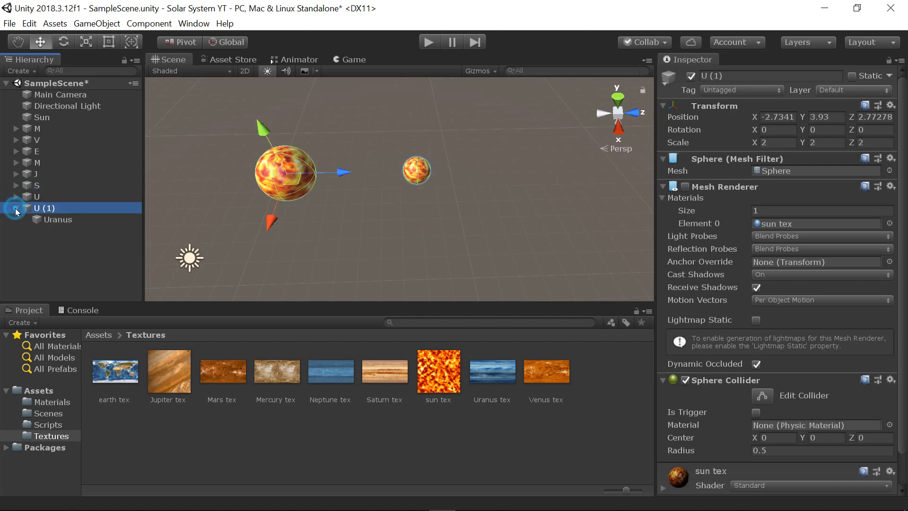
key("alt+Tab")
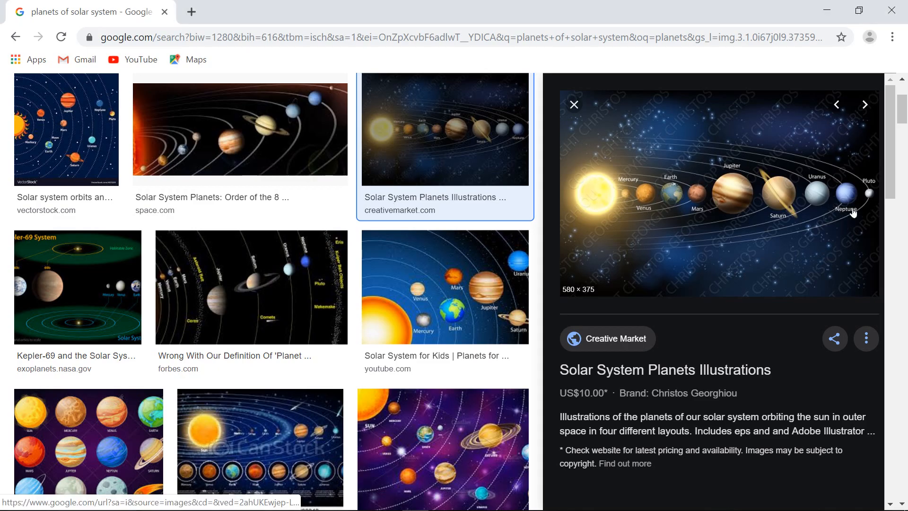
key("alt+Tab")
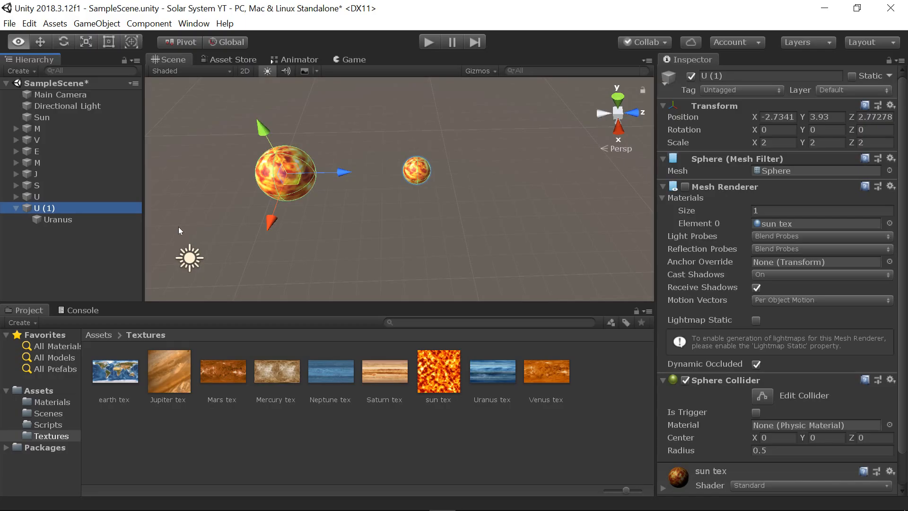
left_click(45, 208)
type("N")
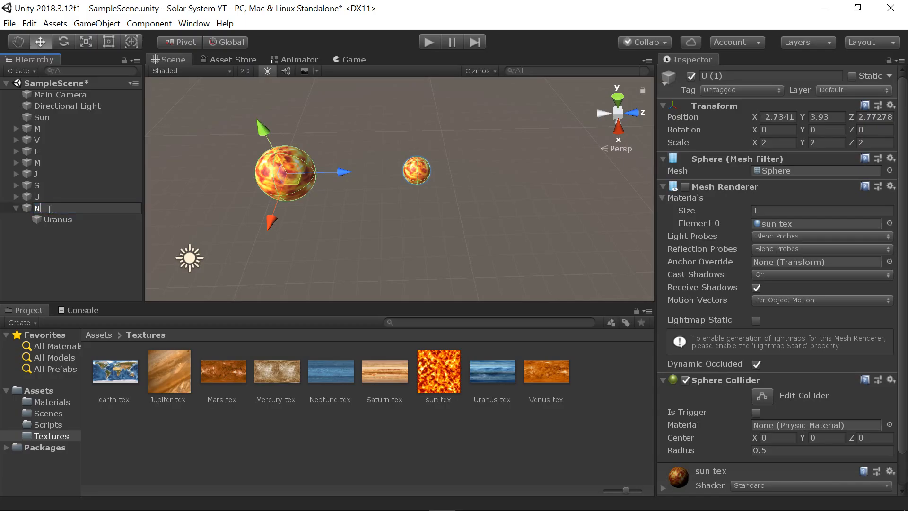
Step: Rename the child sphere of the N parent as Naptune
left_click(53, 220)
left_click(53, 221)
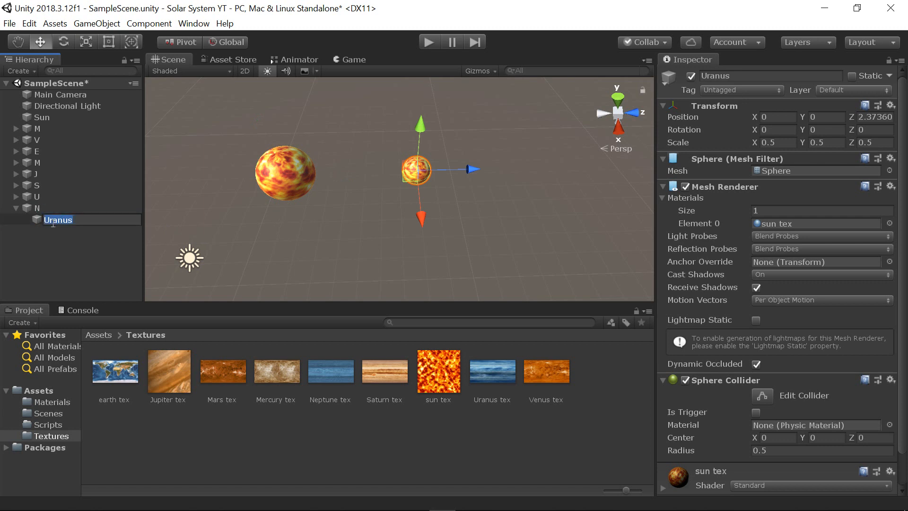
type("Neptune")
key("Return")
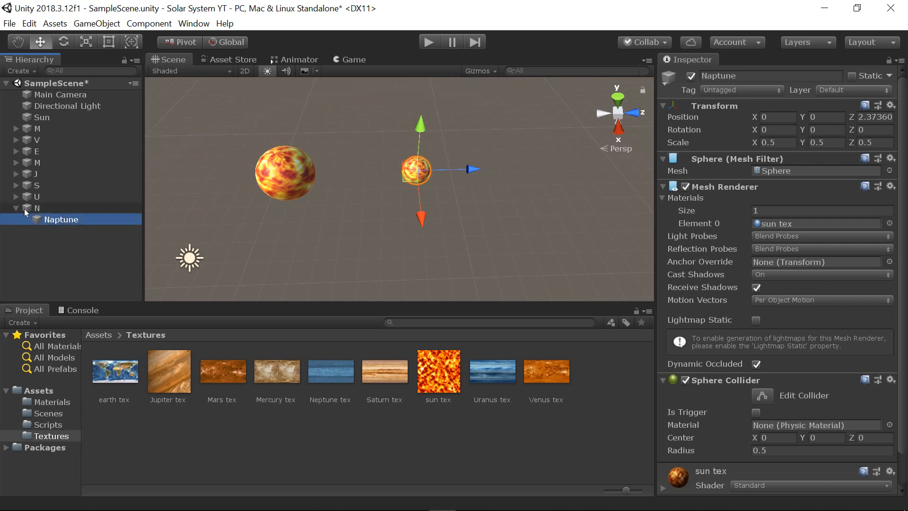
Step: Expand every collapsed planet parent in the scene hierarchy, from U up to the first M, to show all planet spheres
left_click(15, 196)
left_click(16, 185)
left_click(16, 174)
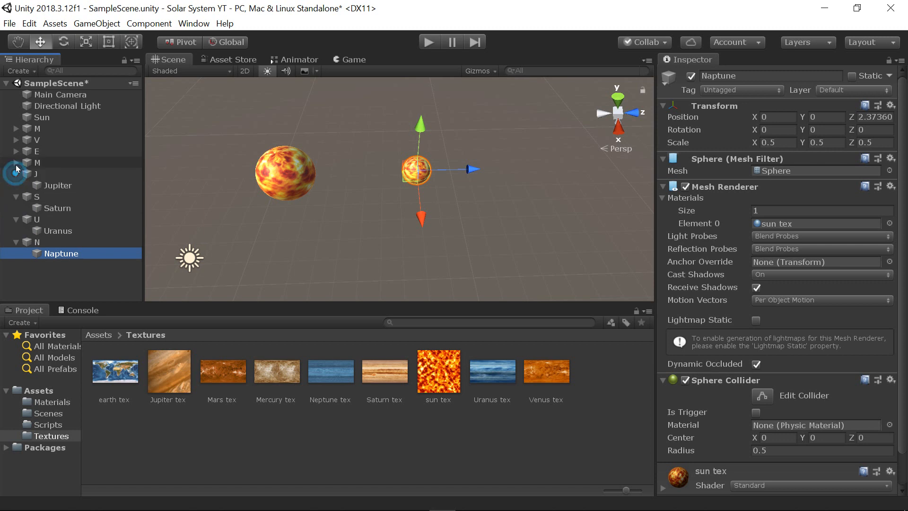
left_click(16, 163)
left_click(15, 152)
left_click(15, 140)
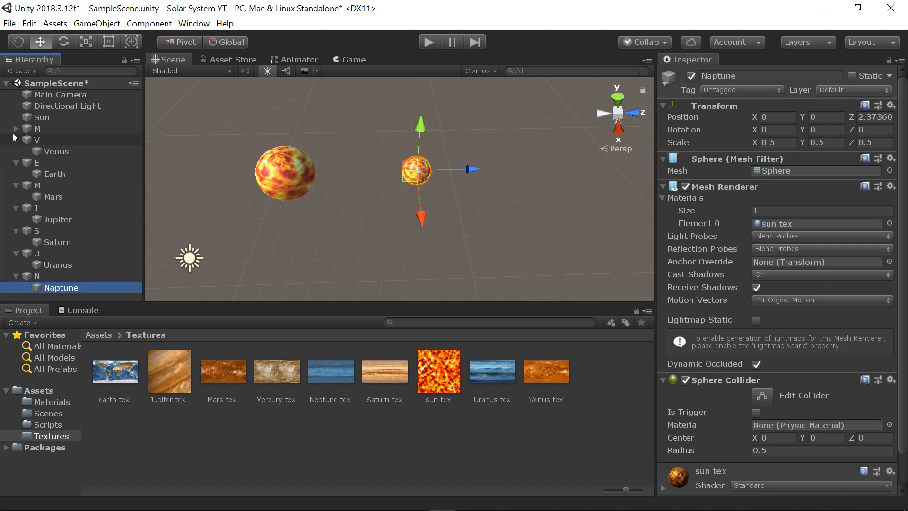
left_click(16, 130)
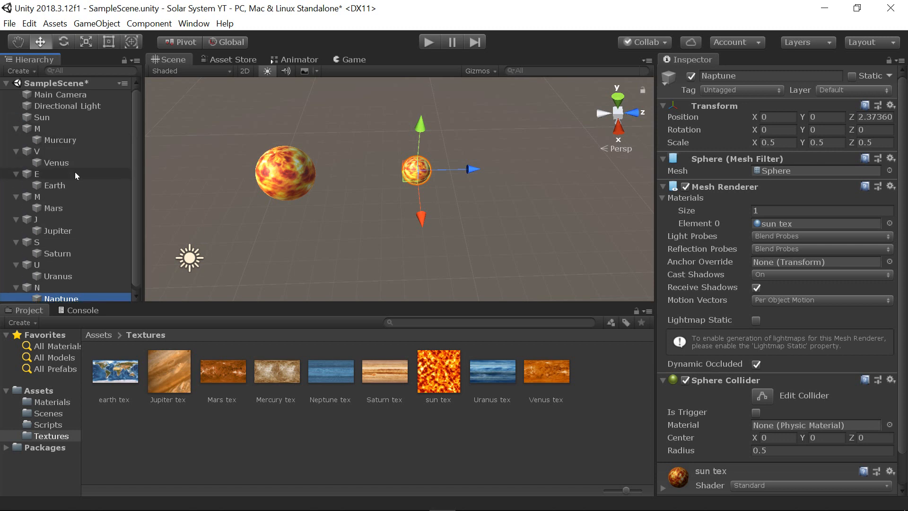
scroll(75, 171, "down", 1)
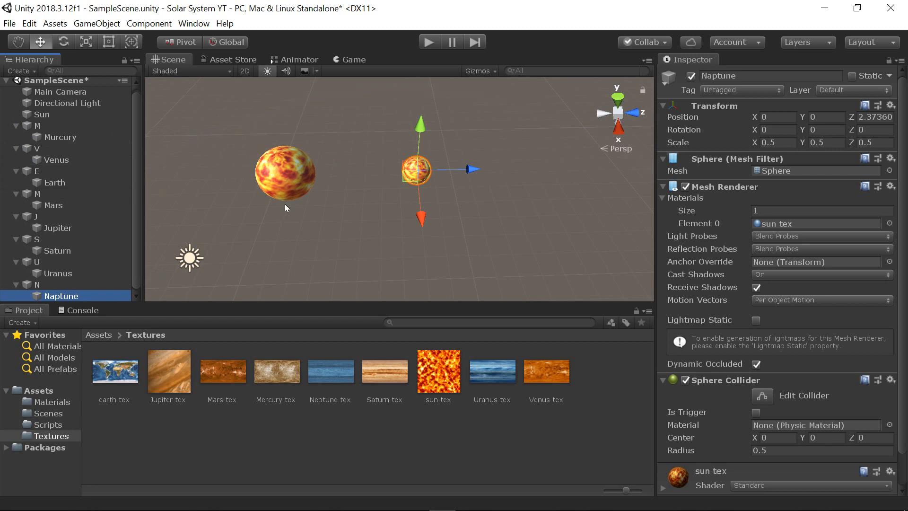
Step: Move Venus away from the overlapping planet spheres, outward along its X and Z axes
left_click_drag(323, 171, 386, 173, "alt")
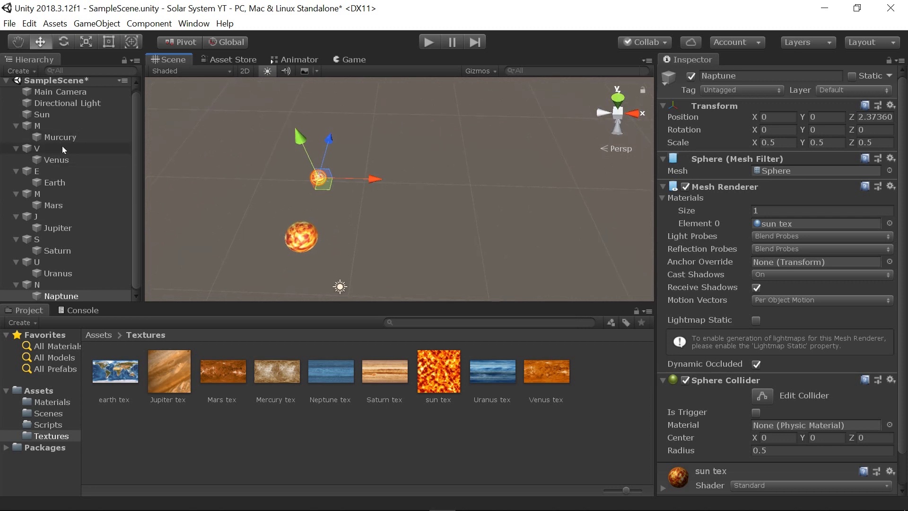
left_click(53, 161)
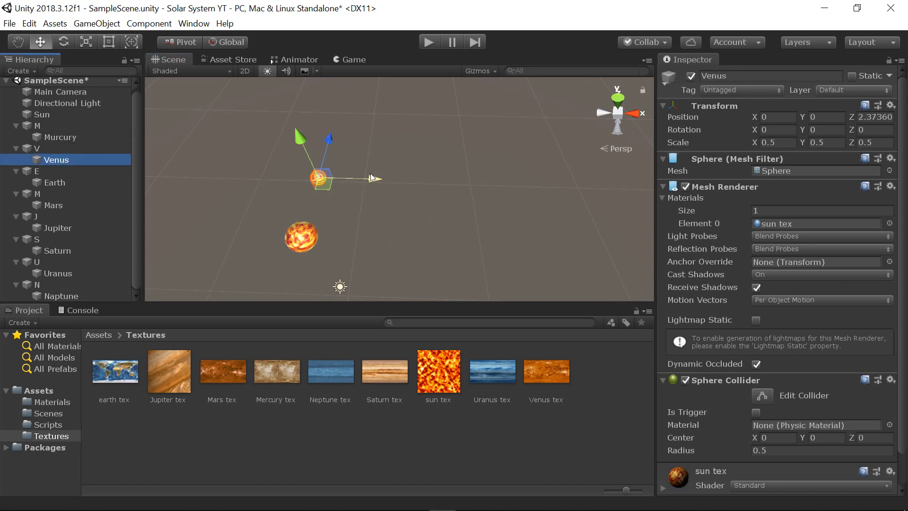
left_click_drag(376, 182, 426, 188)
left_click_drag(380, 141, 242, 109)
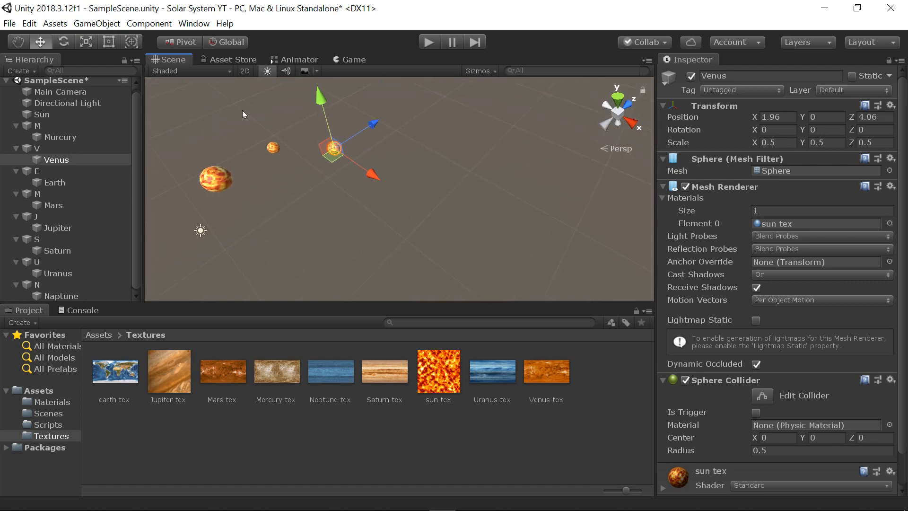
left_click_drag(371, 173, 398, 156)
Step: Move Earth farther out from the Sun than Venus, to about X 1.04 and Z 7.39
left_click(54, 182)
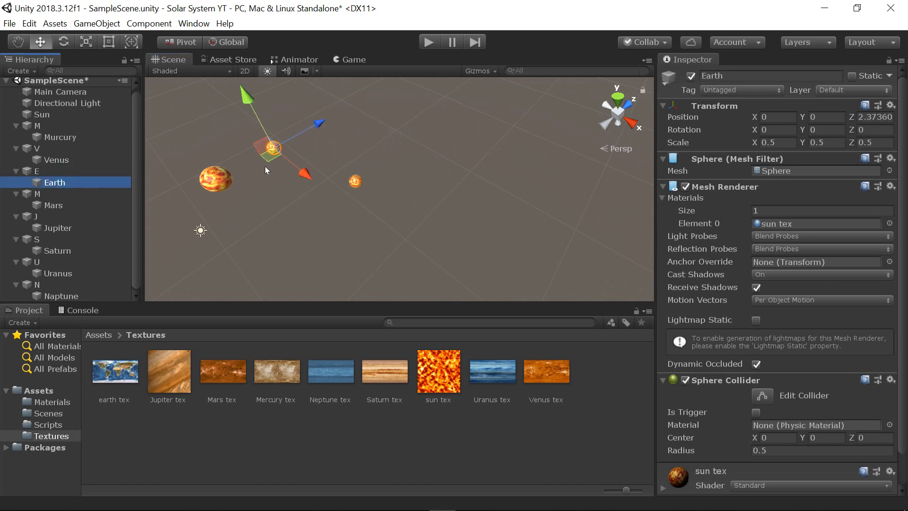
left_click_drag(315, 118, 414, 127)
right_click_drag(394, 165, 370, 121)
Step: Move Mars beyond Earth, to about X -3.93 and Z 10.15
left_click(61, 206)
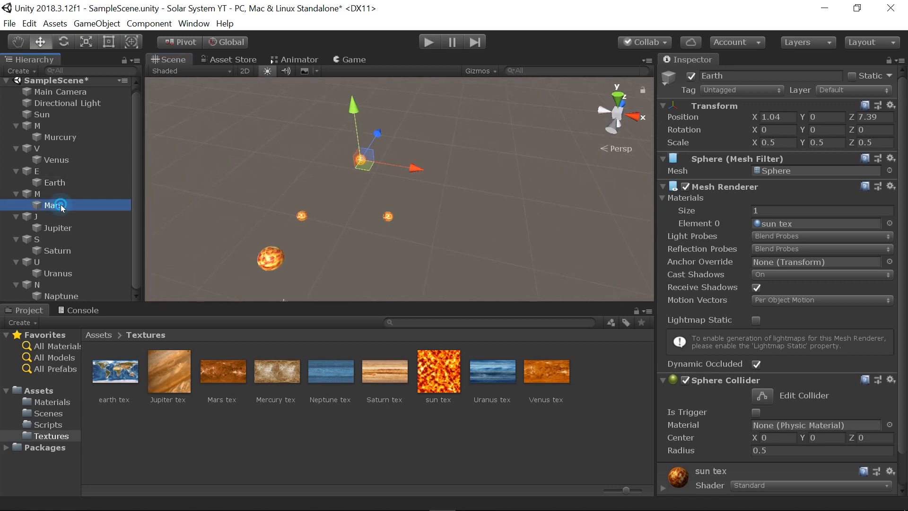
left_click_drag(328, 189, 447, 54)
left_click_drag(428, 132, 378, 129)
left_click_drag(348, 97, 336, 106)
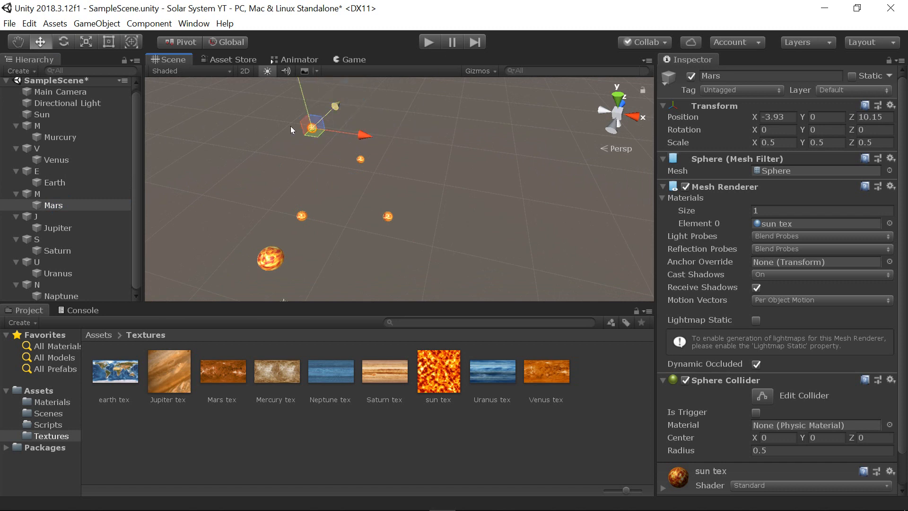
Step: Move Jupiter beyond Mars, to about X 6.91 and Z 13.84
left_click(52, 229)
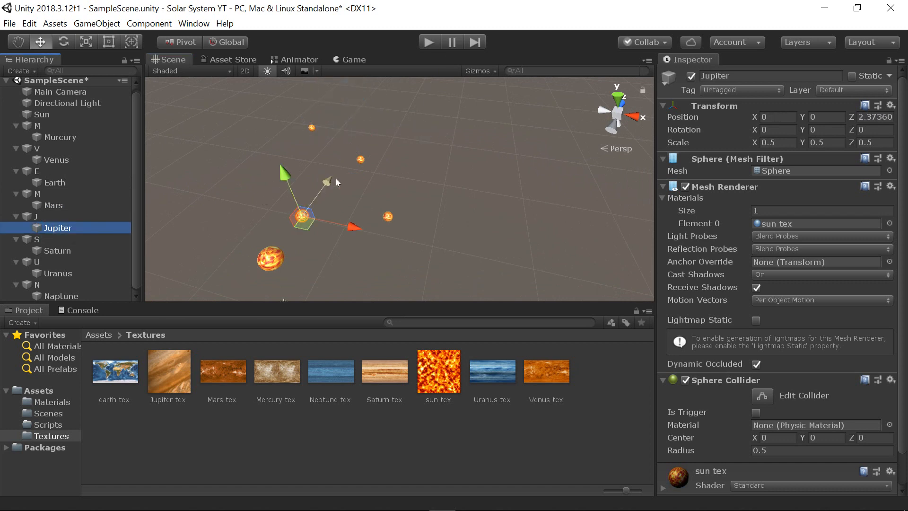
left_click_drag(337, 182, 109, 160)
left_click_drag(323, 142, 417, 144)
left_click_drag(371, 190, 361, 148)
left_click_drag(365, 182, 356, 326)
left_click_drag(365, 250, 330, 287, "alt")
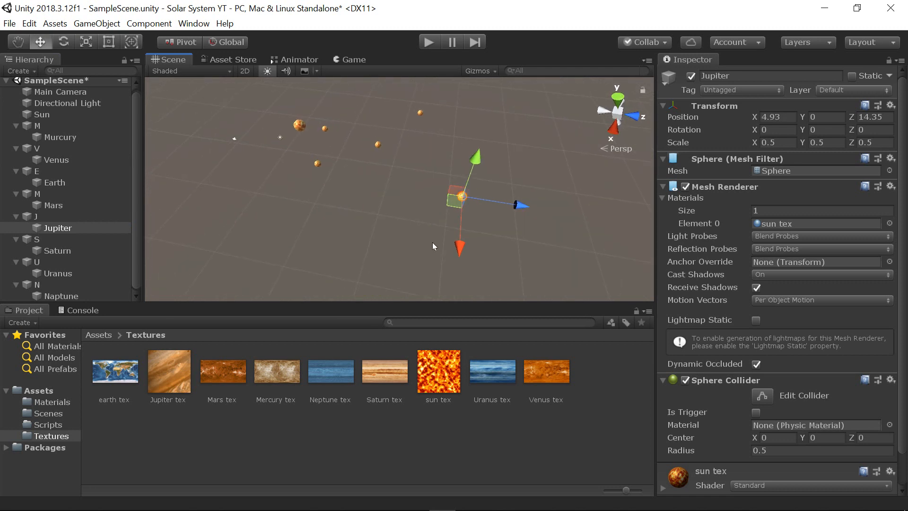
left_click_drag(460, 242, 458, 268)
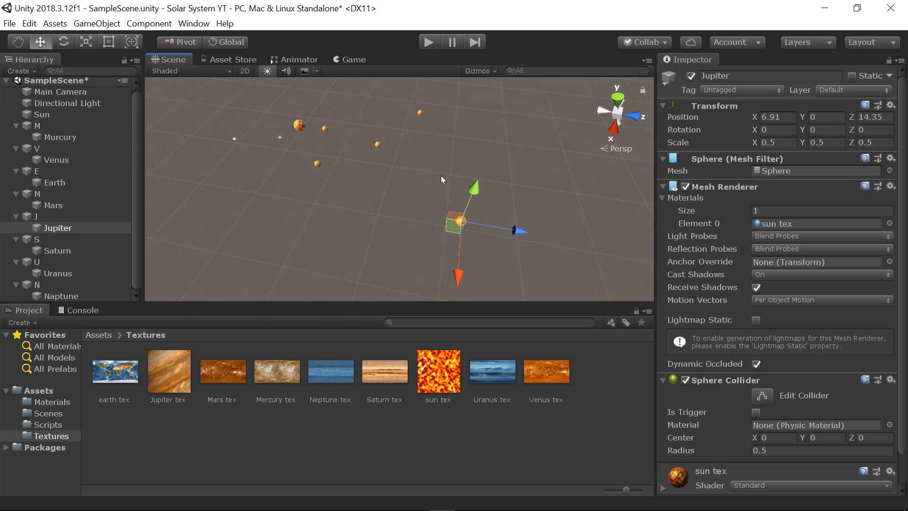
left_click_drag(517, 231, 510, 230)
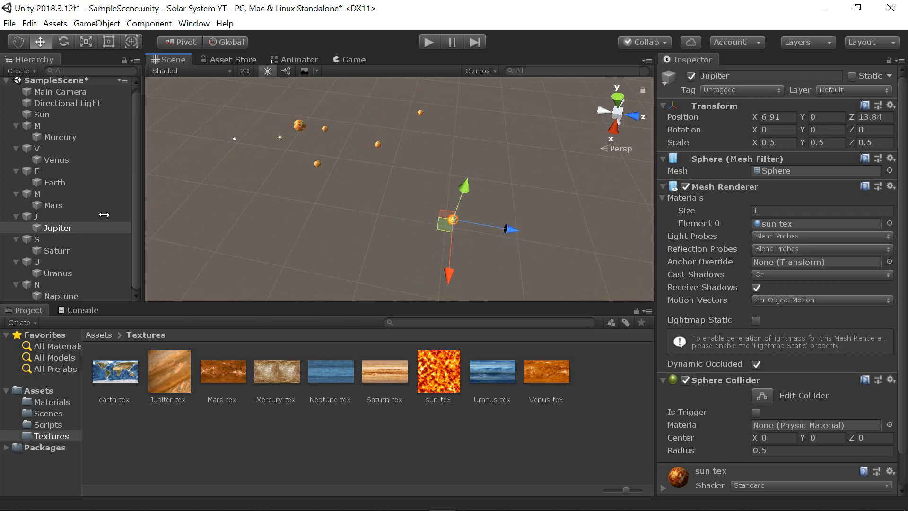
Step: Move Saturn out along the X axis to about X 12.12, and move Uranus farther out along the same axis
left_click(39, 251)
left_click_drag(304, 168, 254, 273)
left_click(65, 274)
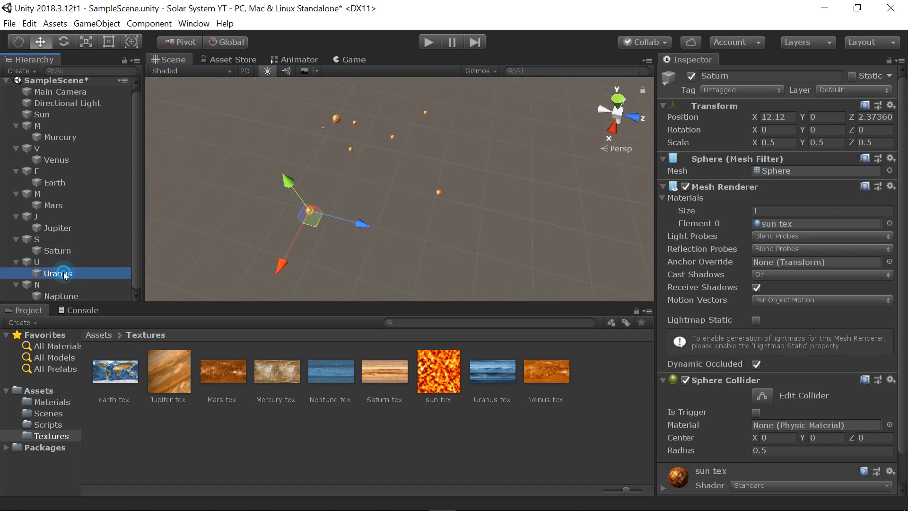
left_click_drag(337, 157, 294, 256)
Step: Move Naptune far from the other planets, to about X 12.07 and Z -14.55
left_click(66, 296)
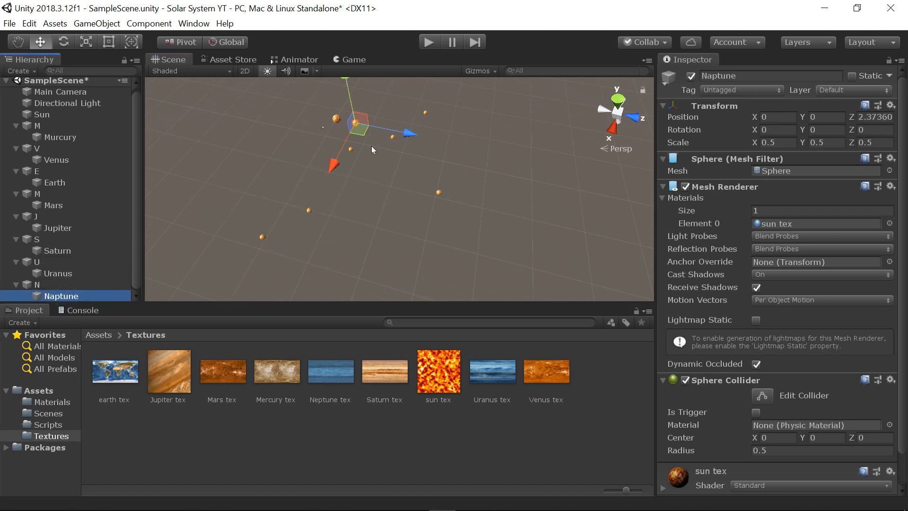
left_click_drag(334, 163, 217, 190)
right_click_drag(217, 191, 203, 167)
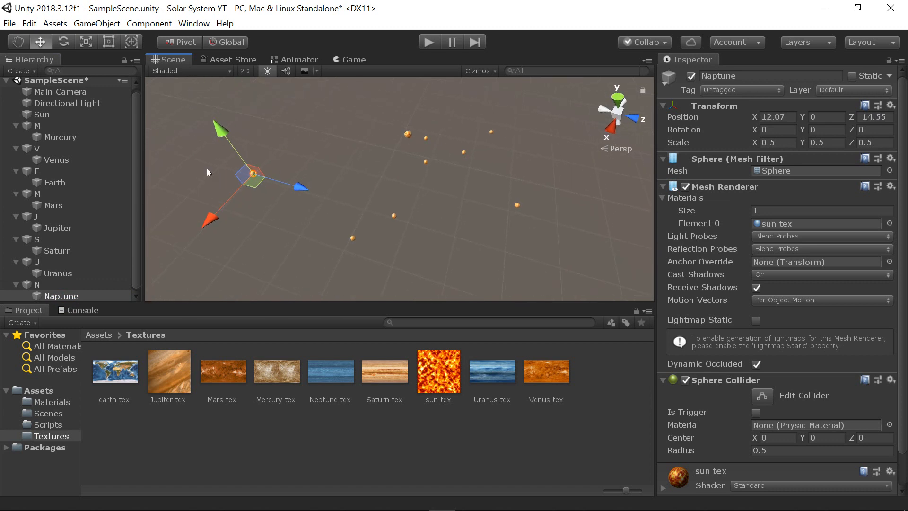
Step: Align the Main Camera with an elevated scene view that covers the Sun and all planets, and check the framing in the Game view
right_click_drag(323, 166, 686, 161)
right_click(748, 153)
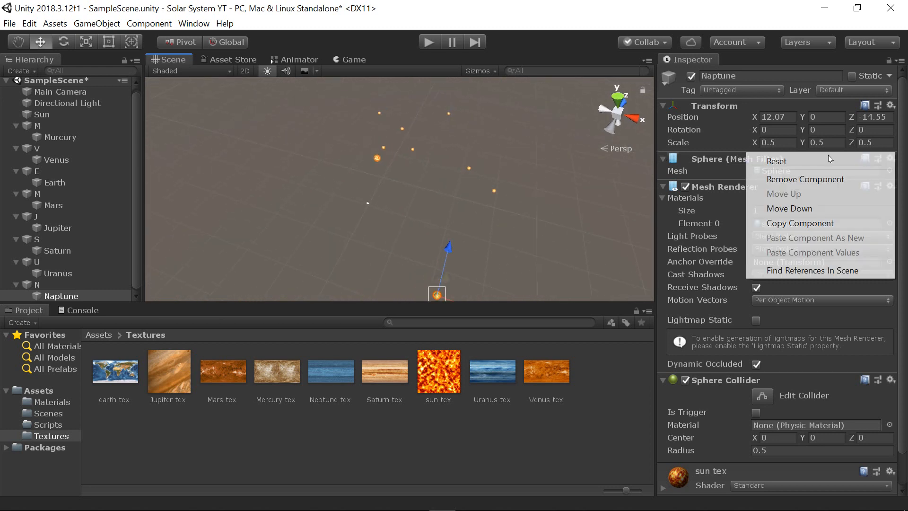
left_click(581, 18)
right_click_drag(447, 148, 602, 206)
scroll(73, 116, "up", 1)
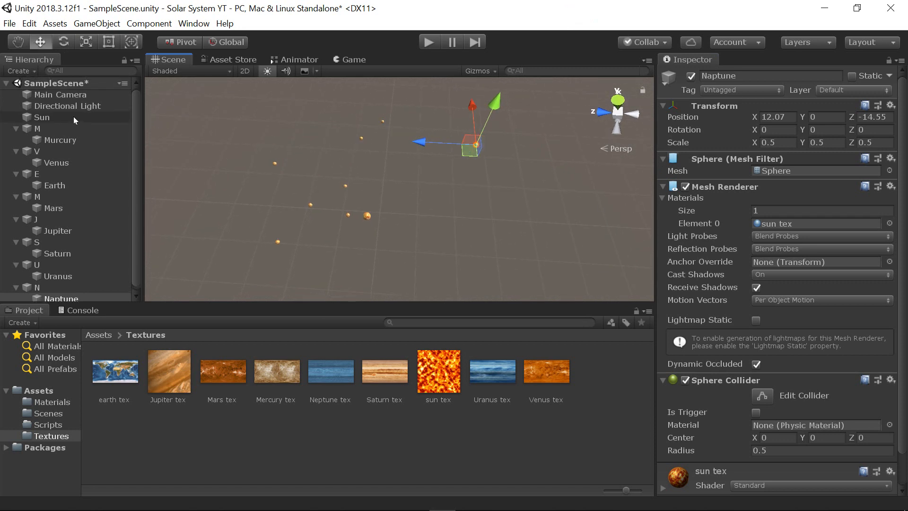
left_click(79, 95)
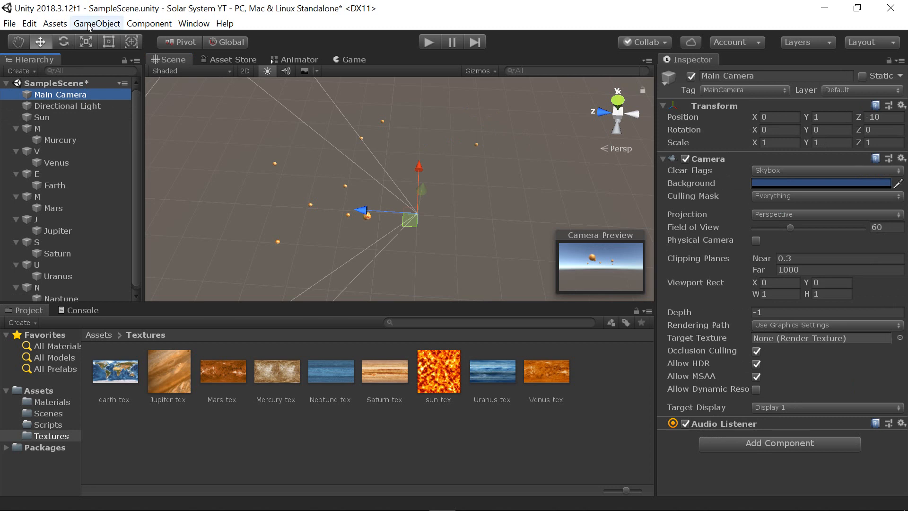
left_click(89, 26)
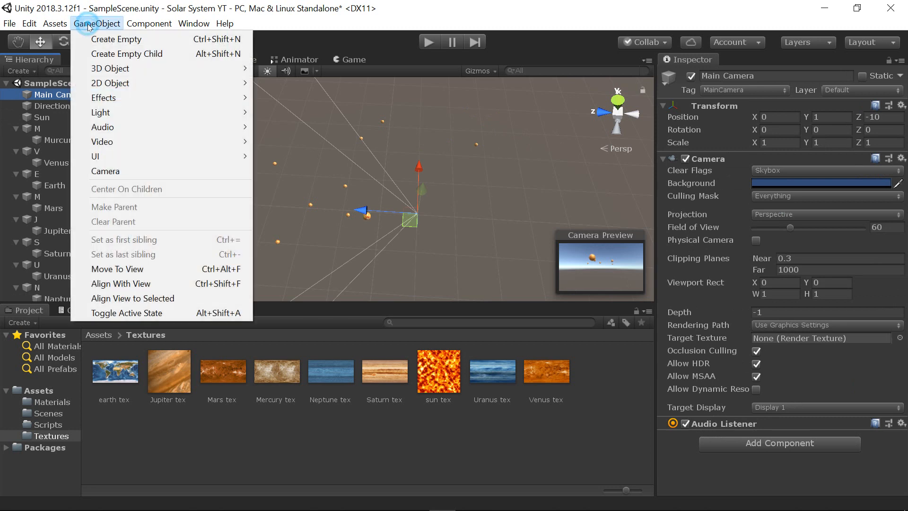
left_click(153, 283)
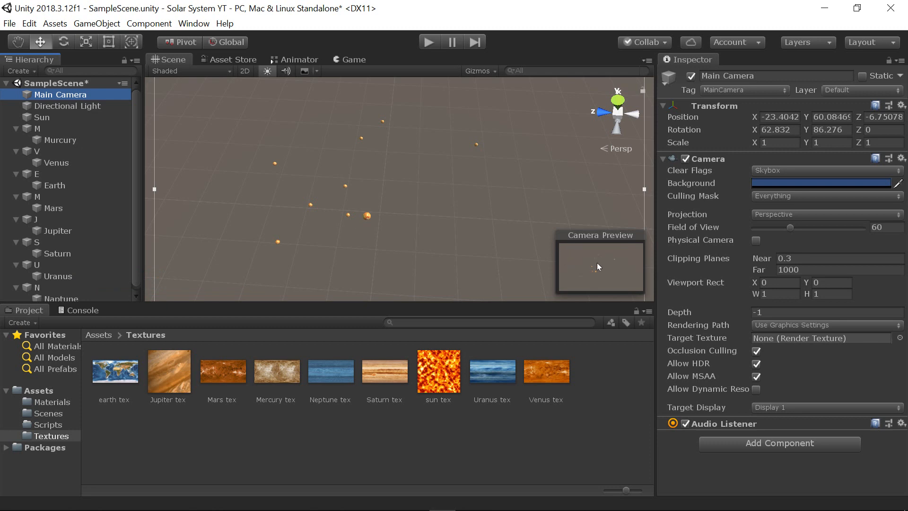
left_click(356, 60)
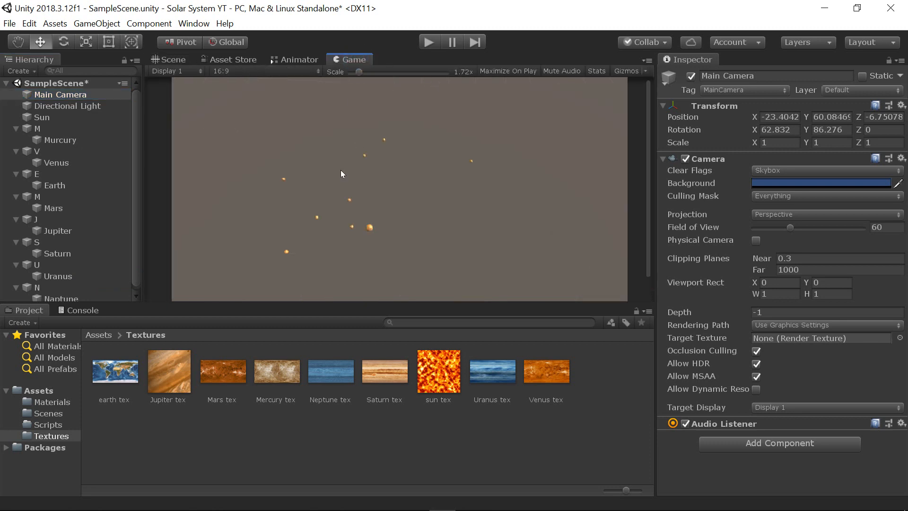
Step: Return to the Scene view and apply the Mercury tex texture to the planet sphere nearest the Sun
left_click(173, 60)
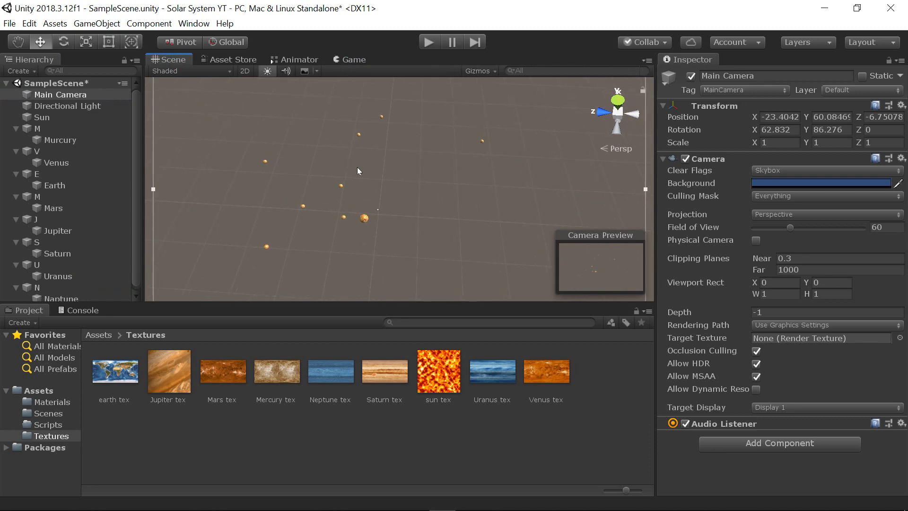
left_click_drag(358, 171, 436, 96, "alt")
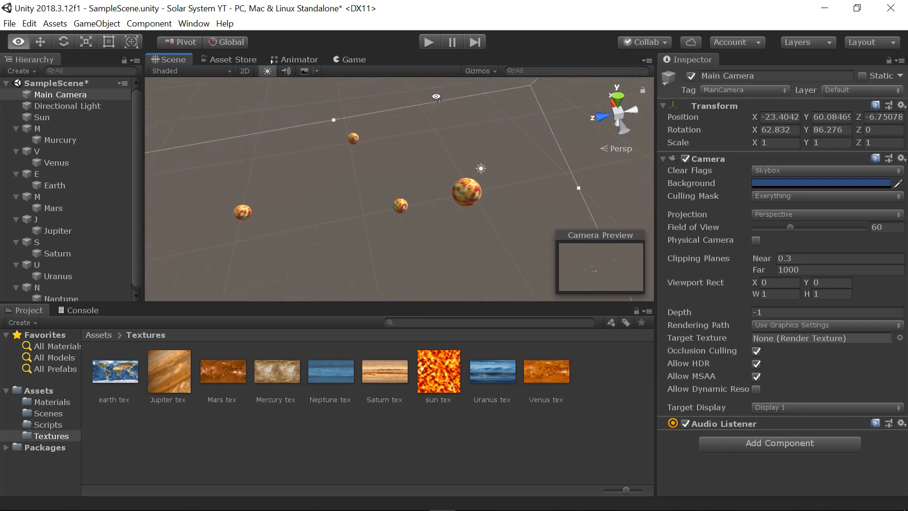
right_click_drag(436, 97, 436, 95)
key("w")
right_click_drag(396, 224, 410, 227)
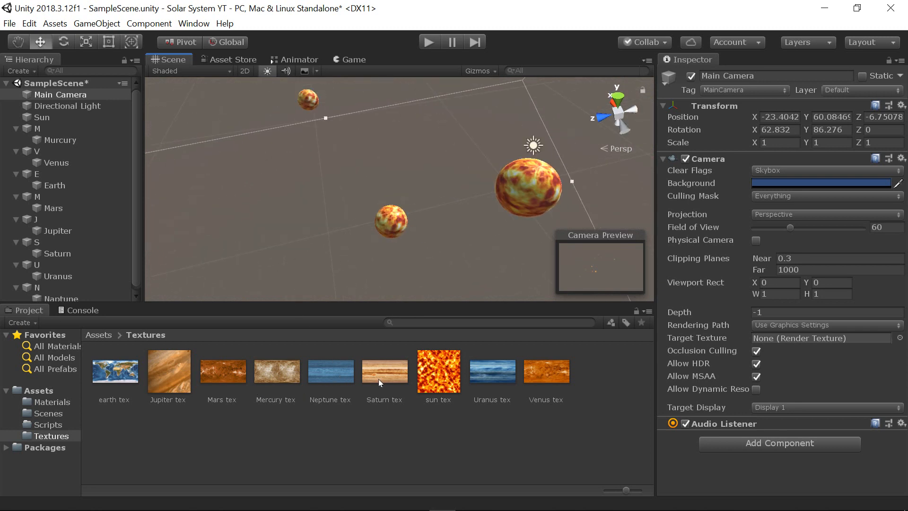
left_click_drag(275, 379, 393, 218)
Step: Apply the Venus tex texture to the Venus sphere
right_click_drag(362, 217, 349, 180)
key("s")
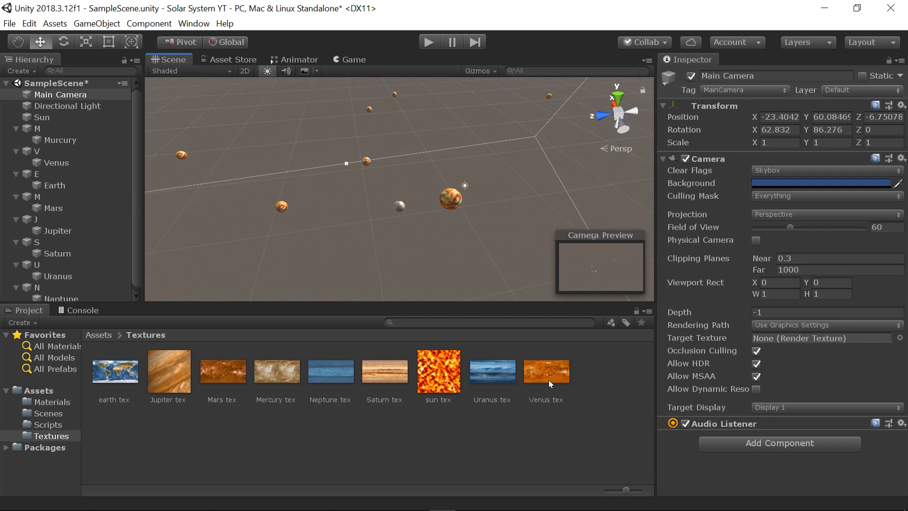
left_click_drag(549, 383, 386, 164)
Step: Apply the earth tex texture to the Earth sphere
right_click_drag(365, 191, 237, 326)
key("w")
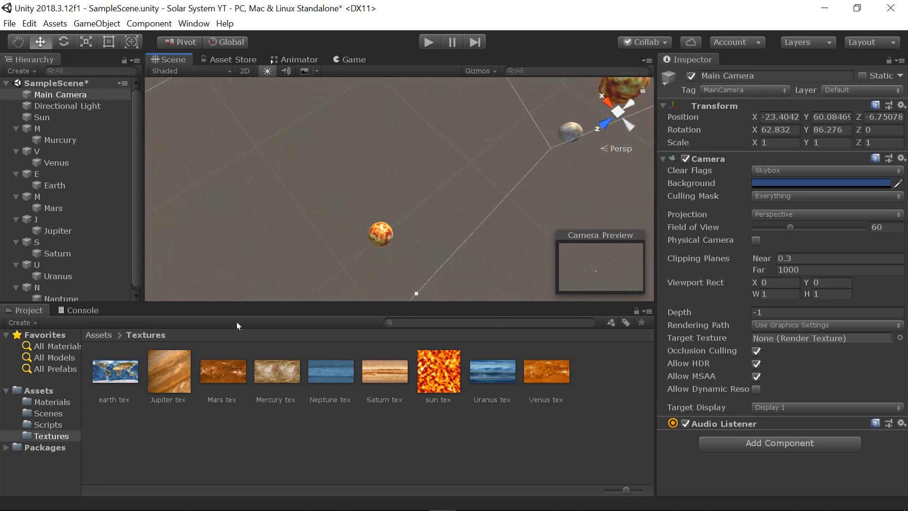
left_click_drag(112, 381, 383, 237)
right_click_drag(375, 263, 329, 162)
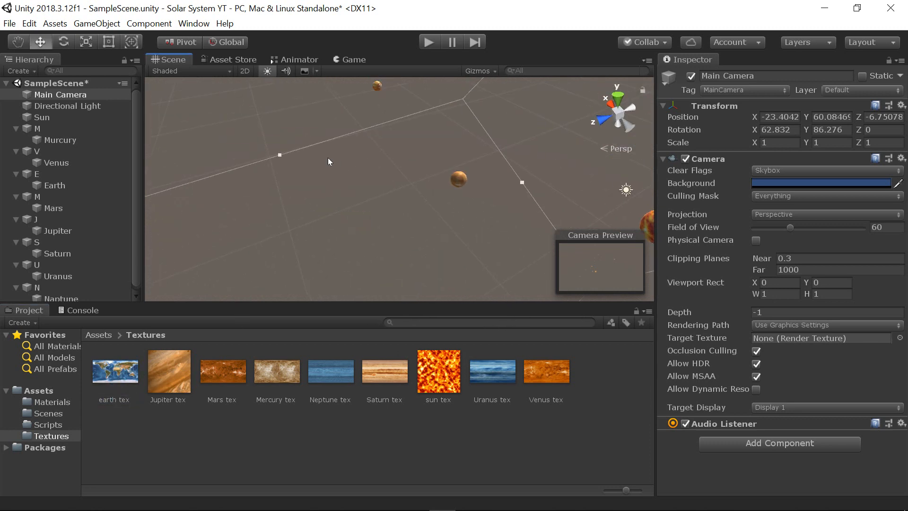
Step: Apply the Mars tex texture to the Mars sphere
right_click_drag(333, 197, 167, 219)
key("w")
left_click(56, 212)
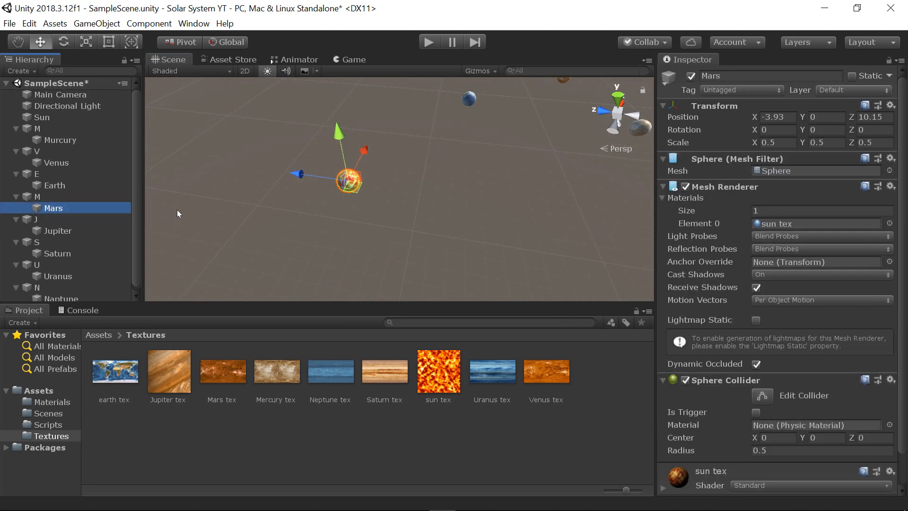
left_click(198, 209)
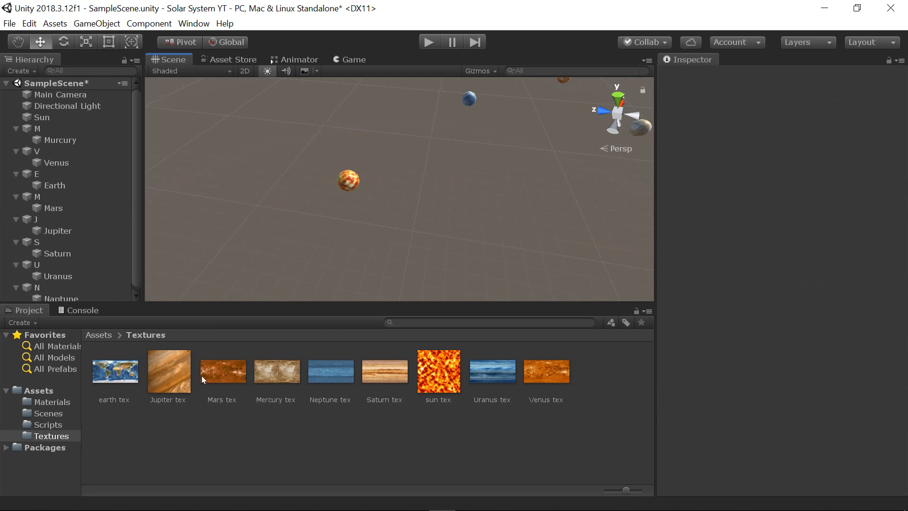
left_click_drag(215, 376, 353, 183)
Step: Apply the Jupiter tex texture to the Jupiter sphere
left_click(57, 232)
right_click_drag(358, 142, 310, 109)
key("w")
left_click(227, 162)
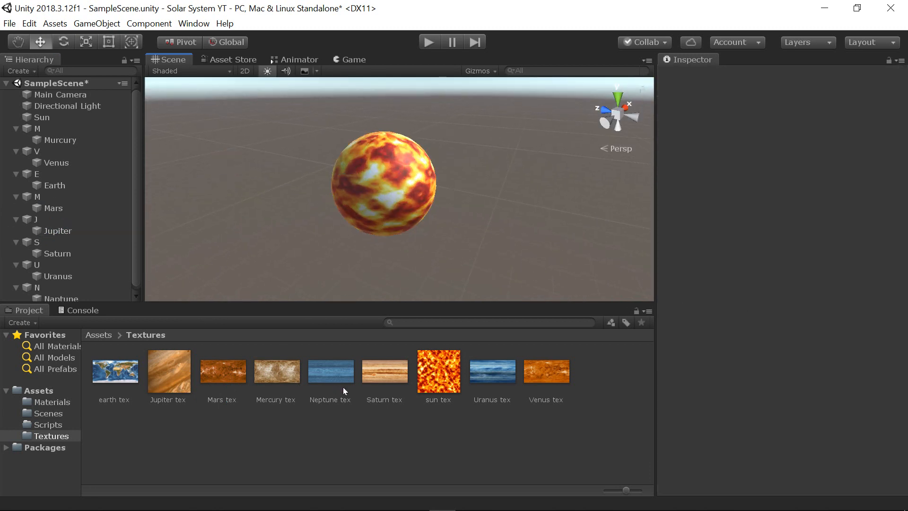
left_click_drag(164, 387, 356, 208)
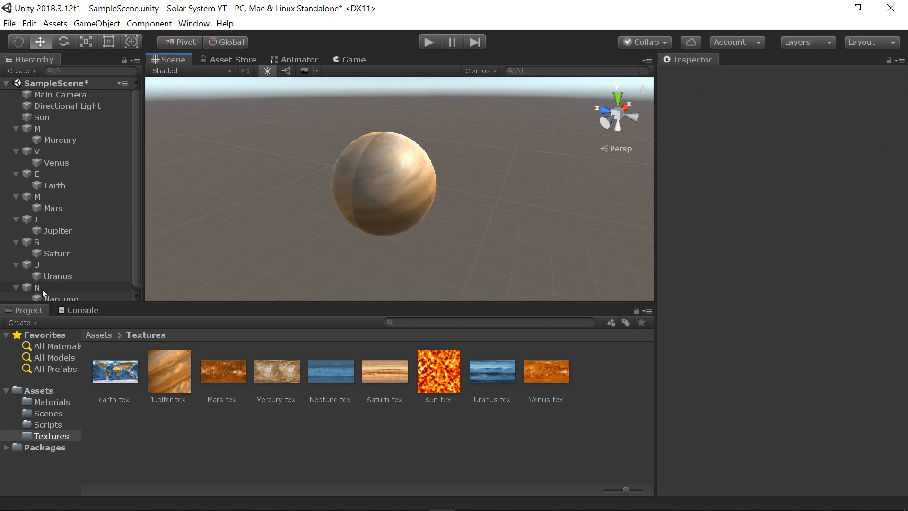
Step: Apply the Saturn tex texture to the Saturn sphere
left_click(57, 254)
right_click_drag(322, 197, 674, 215)
left_click(324, 198)
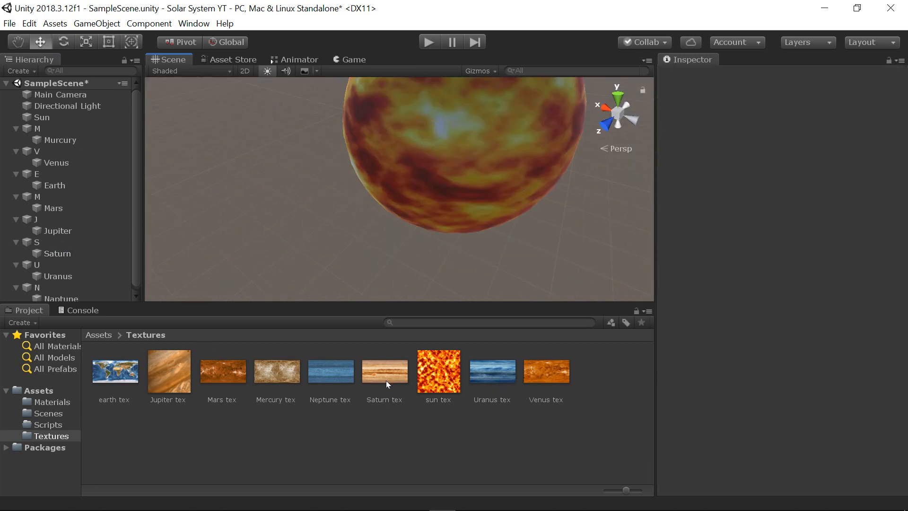
left_click_drag(385, 382, 450, 217)
Step: Apply the Uranus tex texture to the Uranus sphere
right_click_drag(450, 218, 438, 156)
left_click(51, 278)
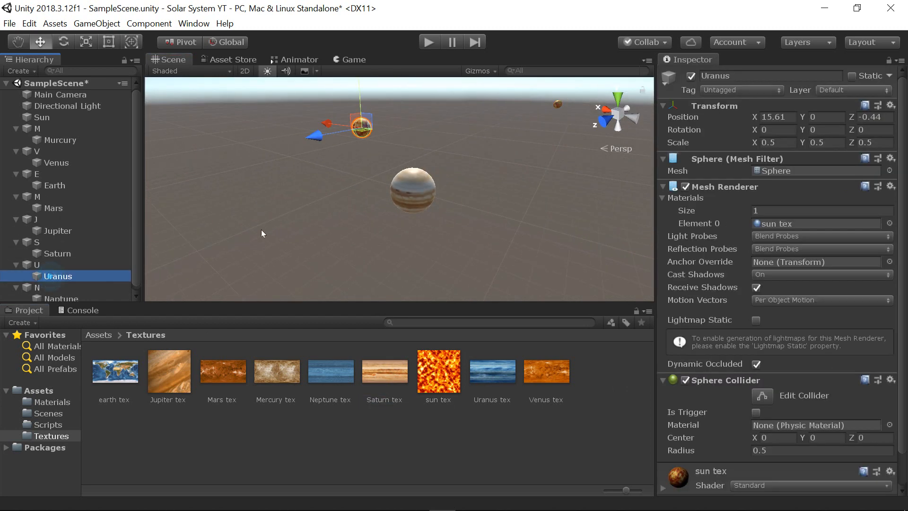
key("w")
right_click_drag(261, 229, 236, 233)
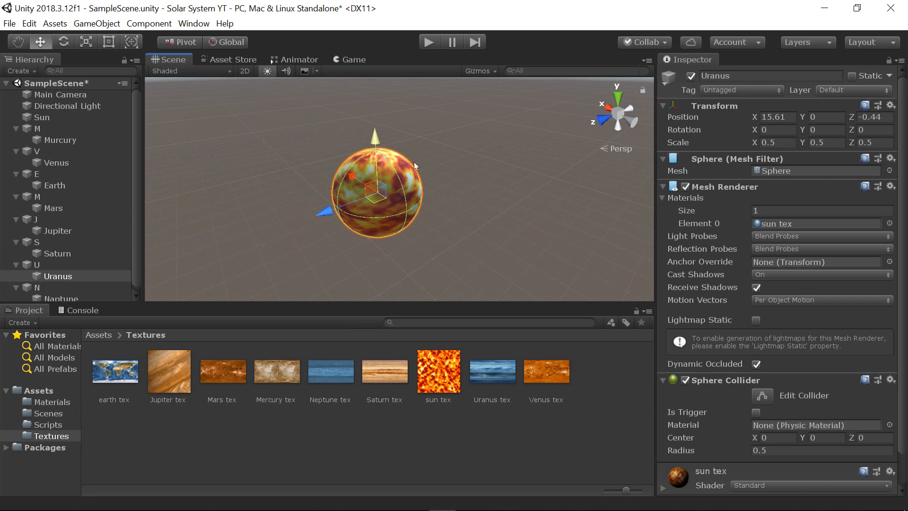
left_click(476, 223)
left_click_drag(501, 373, 375, 239)
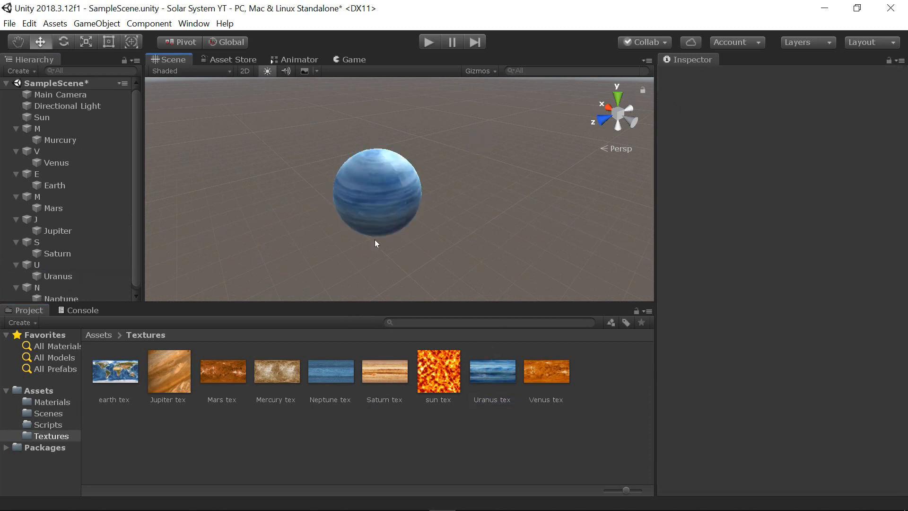
Step: Apply the Neptune tex texture to the outermost planet sphere, and view the whole textured solar system
right_click_drag(376, 239, 624, 140)
key("w")
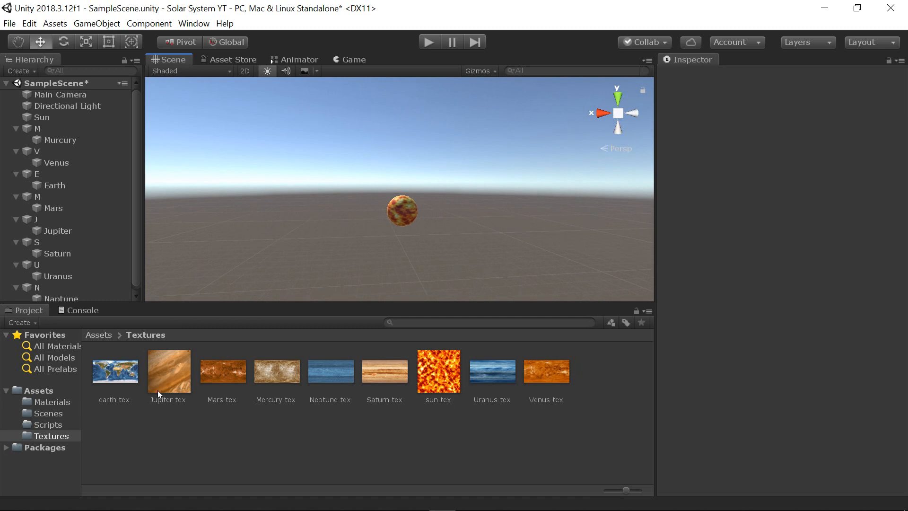
left_click_drag(333, 377, 384, 244)
right_click_drag(384, 244, 424, 283)
key("s")
key("d")
key("d")
key("a")
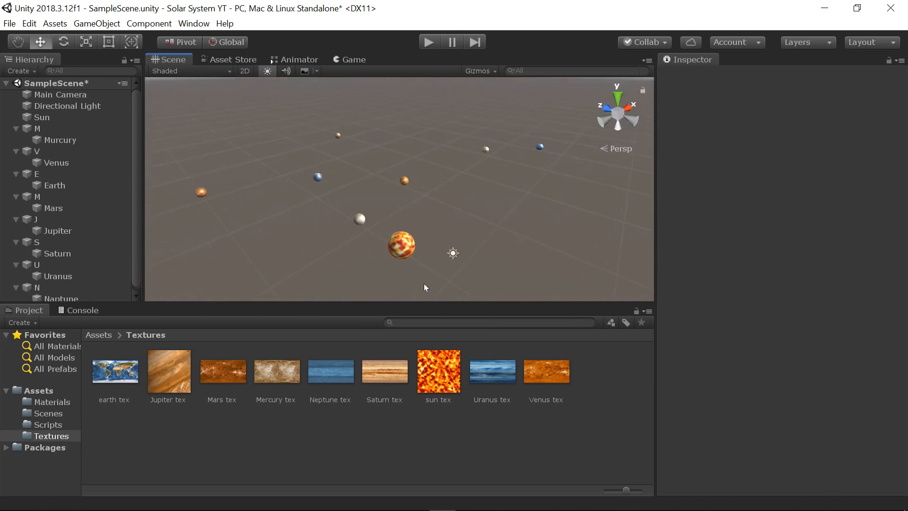
Step: Create a new C# script in the Scripts folder of the project assets
left_click(95, 340)
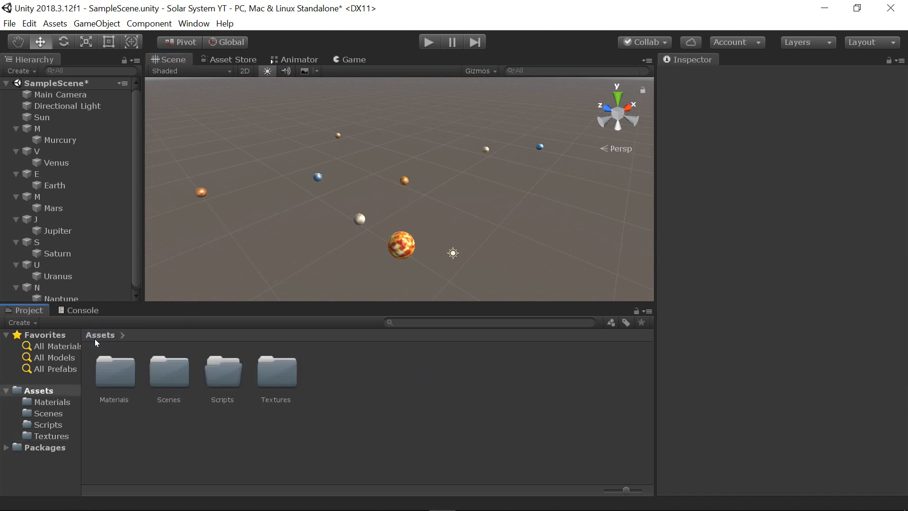
double_click(217, 368)
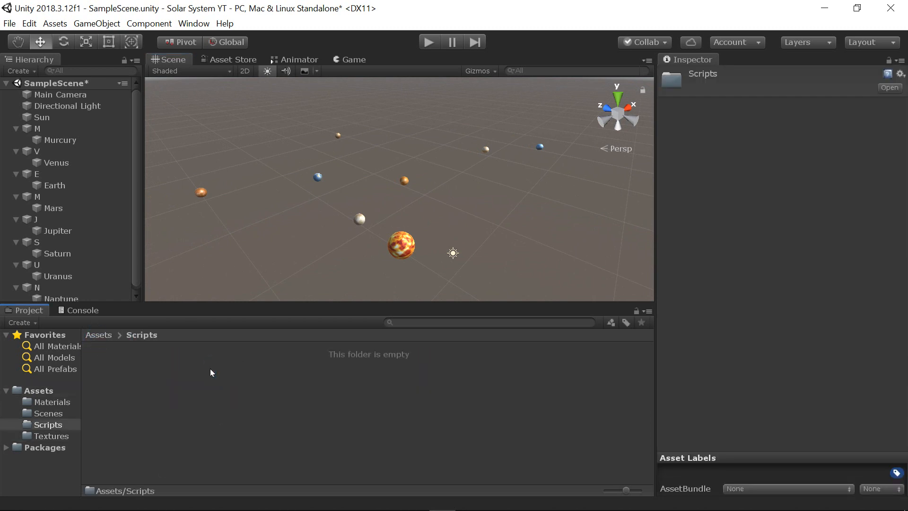
right_click(186, 381)
mouse_move(345, 84)
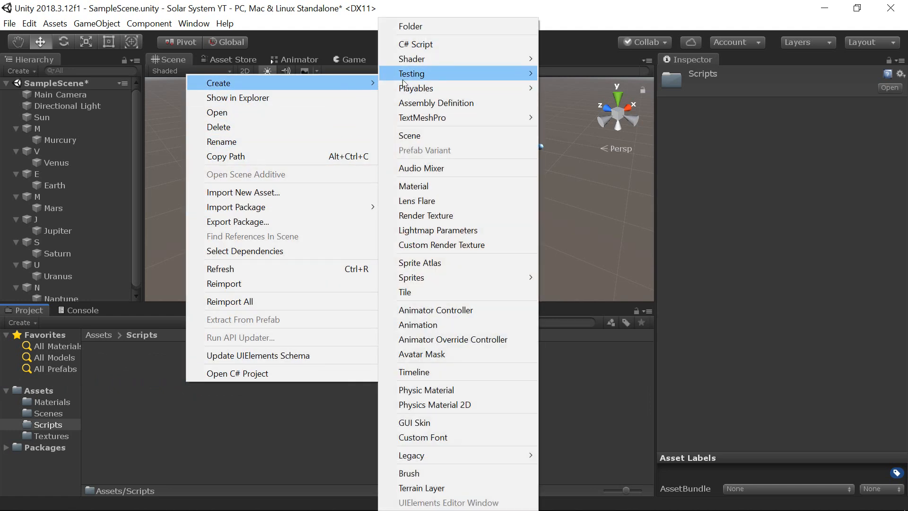
left_click(431, 48)
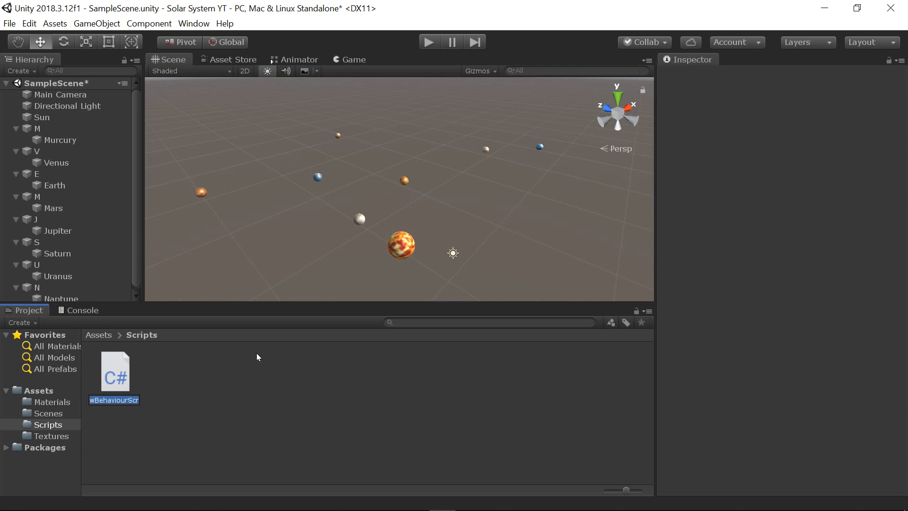
Step: Name the new C# script MurcuryRevolution
type("Murc")
type("ury")
type("Rotat")
type("ion")
key("BackSpace")
key("BackSpace")
key("BackSpace")
key("BackSpace")
key("BackSpace")
key("BackSpace")
key("BackSpace")
type("e")
type("volut")
type("ion")
key("Return")
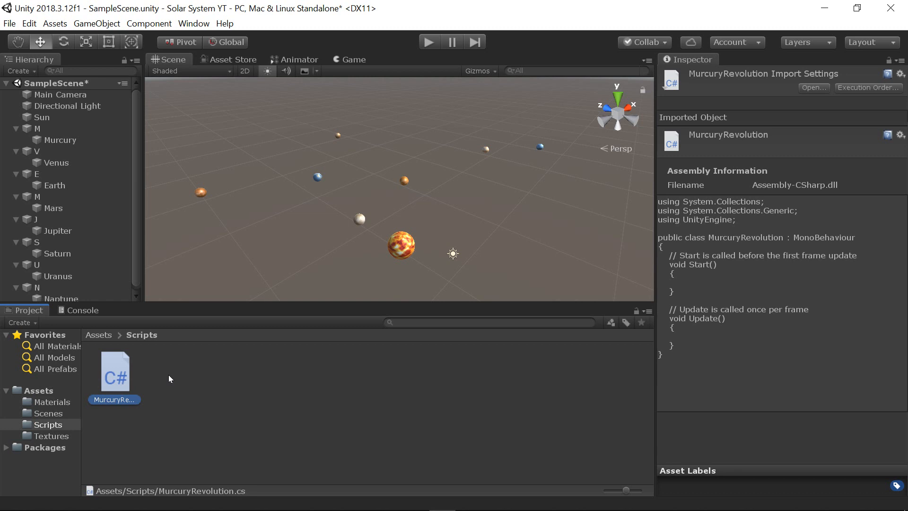
left_click(191, 398)
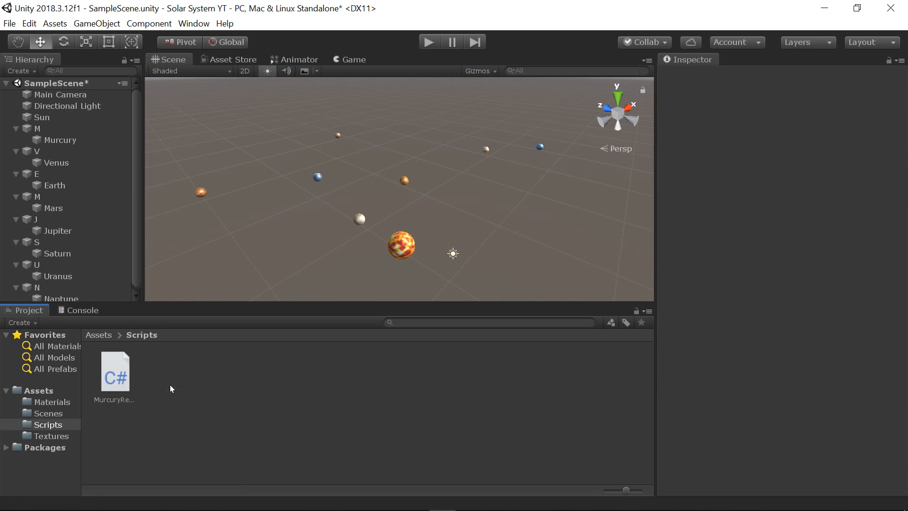
Step: Create a second C# script in the Scripts folder and name it VenusRevolution
right_click(172, 389)
mouse_move(357, 87)
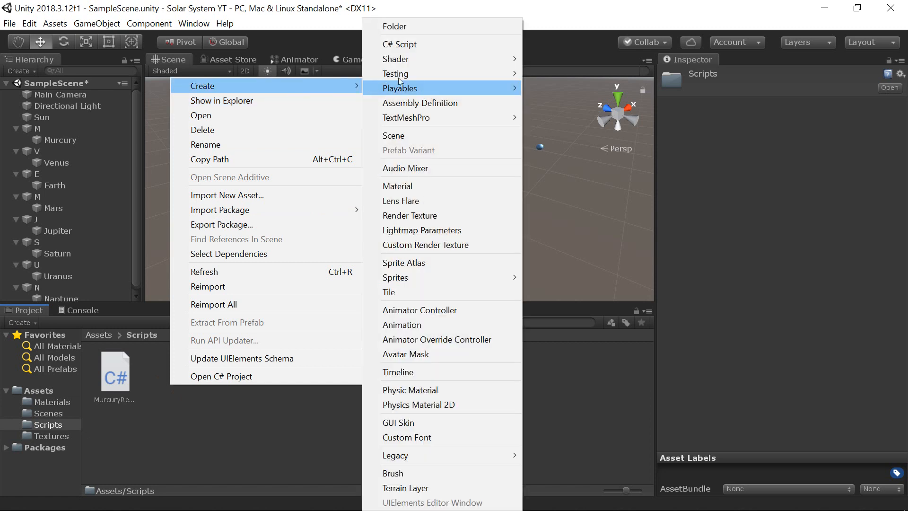
left_click(400, 44)
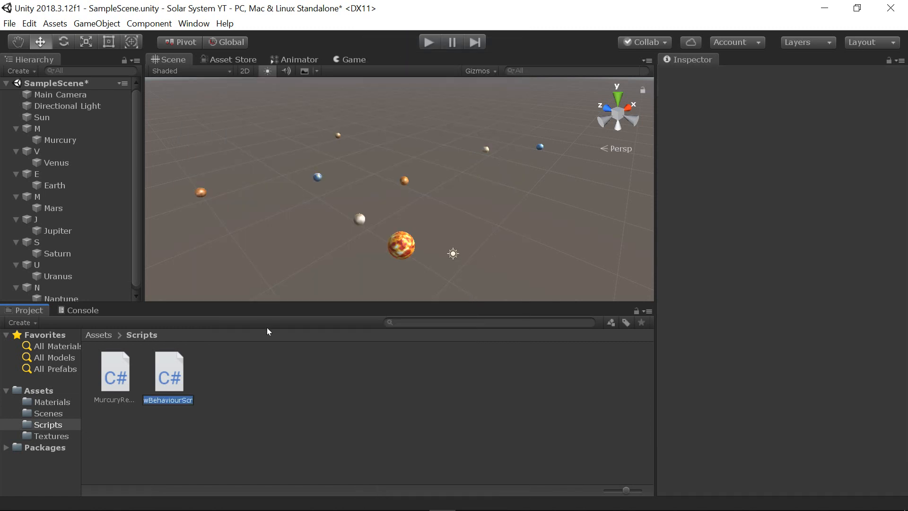
type("Venus")
type("R")
type("e")
type("volut")
type("ion")
key("Return")
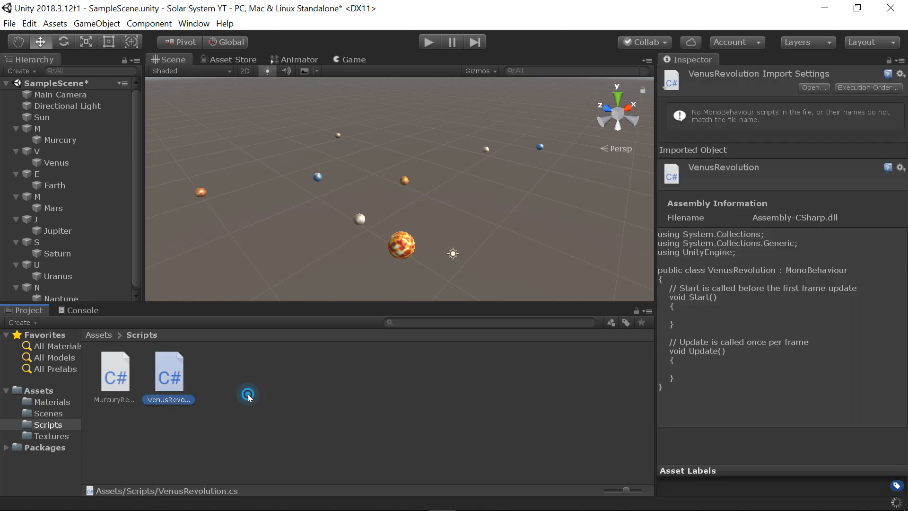
left_click(199, 389)
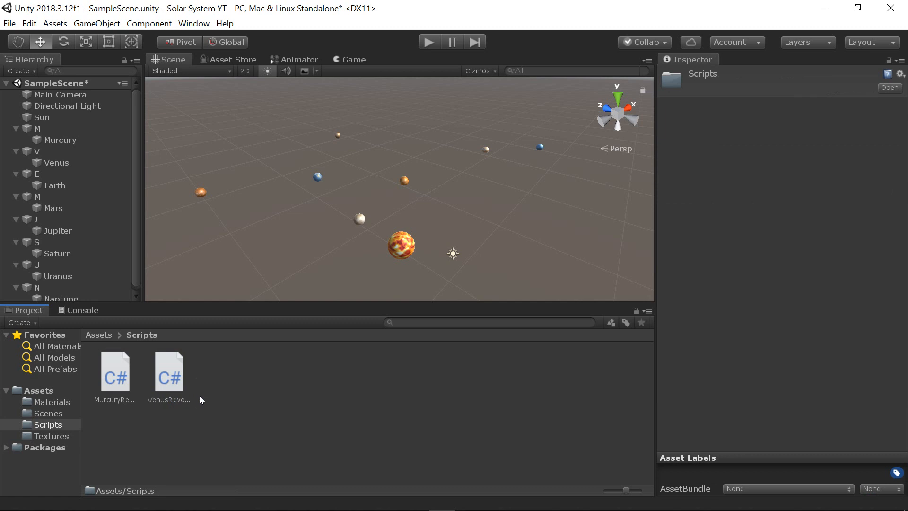
Step: Check the contents of both revolution scripts and open MurcuryRevolution in Visual Studio
left_click(179, 382)
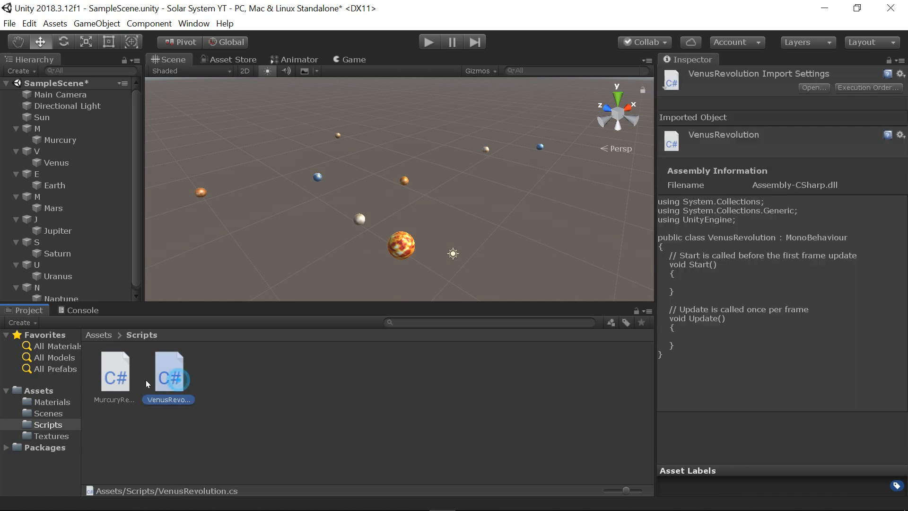
left_click(118, 381)
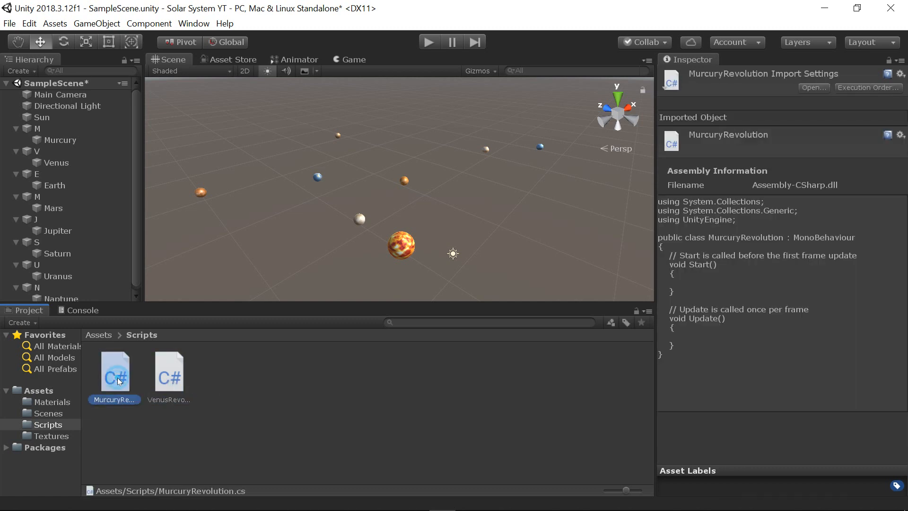
left_click(245, 391)
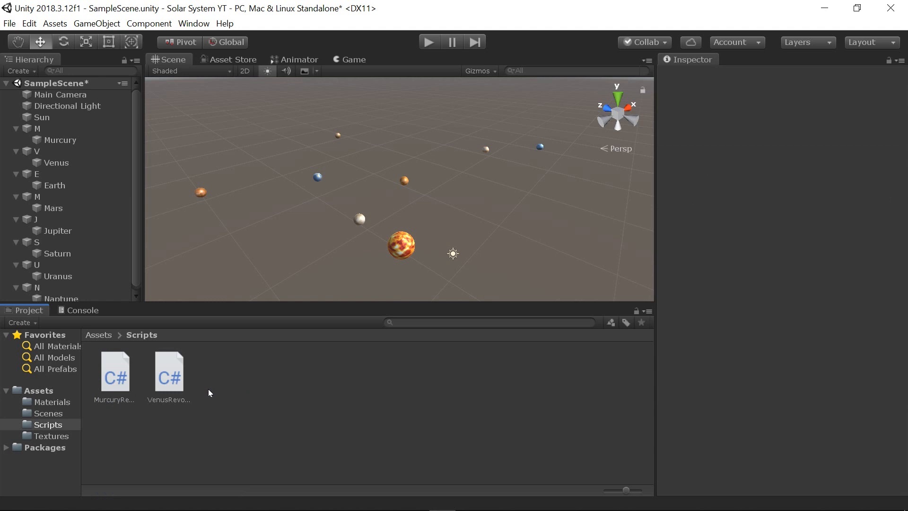
left_click(115, 381)
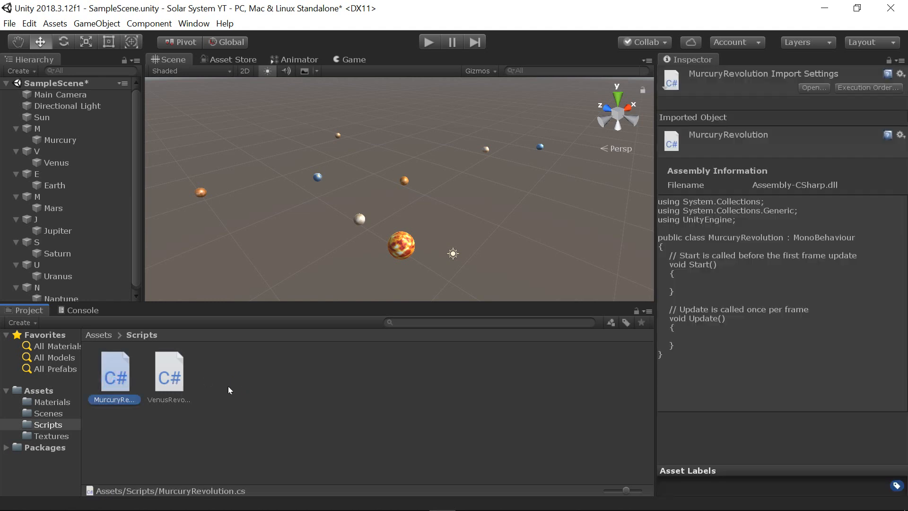
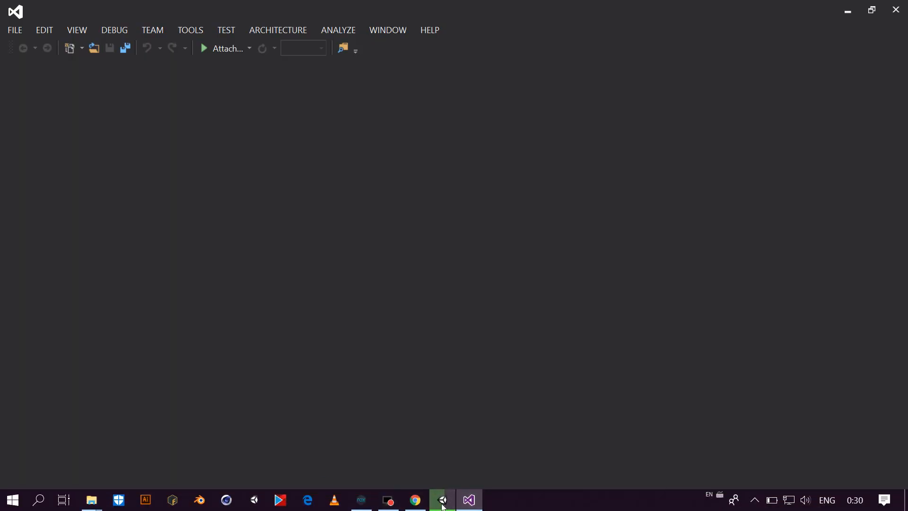
left_click(443, 504)
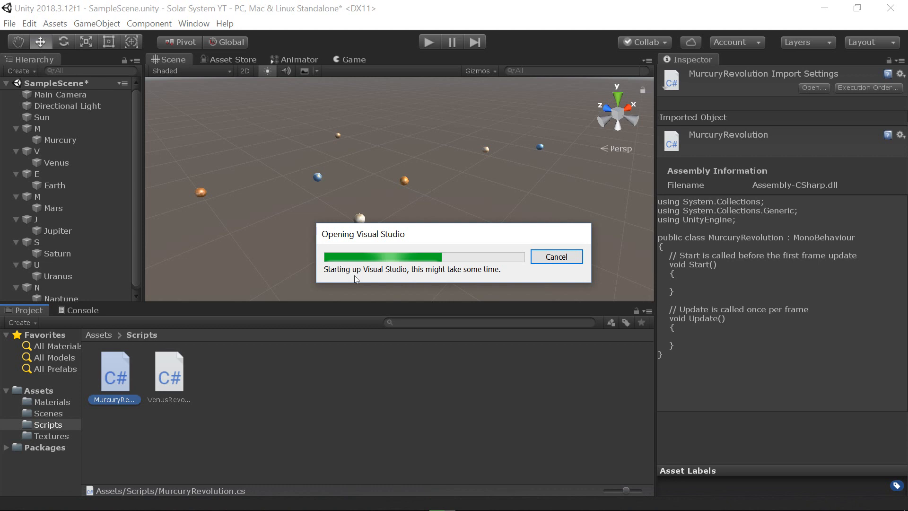
mouse_move(446, 508)
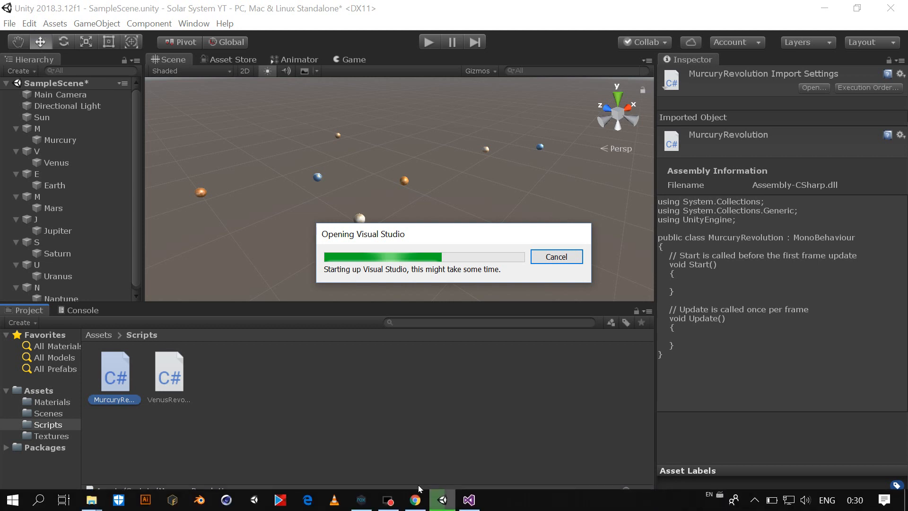
left_click(460, 505)
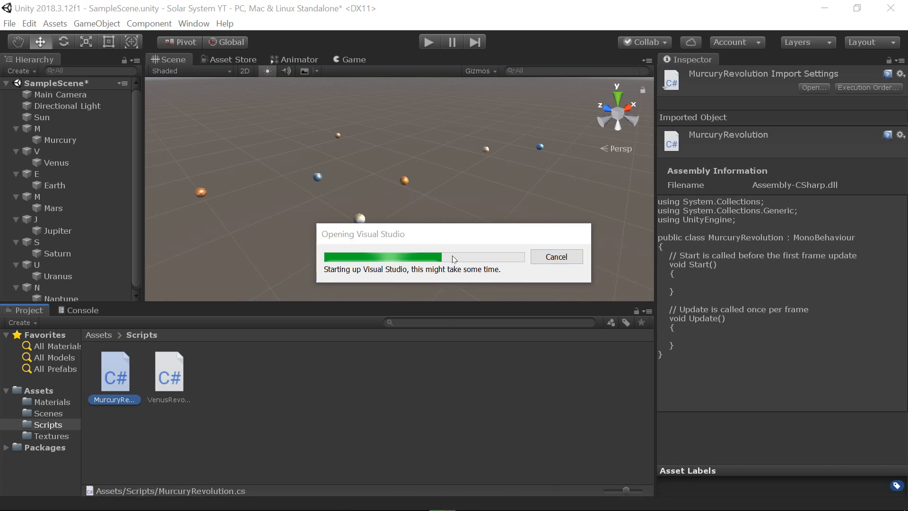
mouse_move(442, 508)
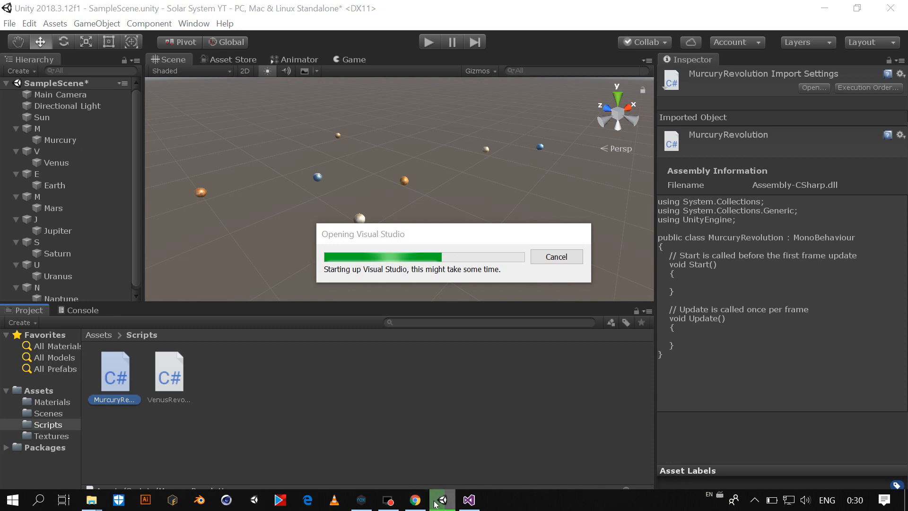
left_click(436, 437)
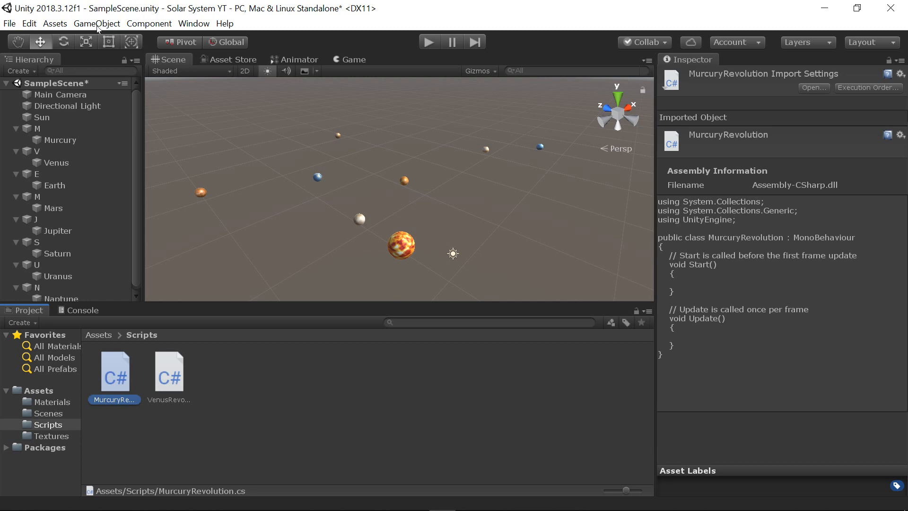
Step: Switch to Visual Studio and dismiss the Project Target Framework Not Installed dialog without choosing an option
mouse_move(466, 507)
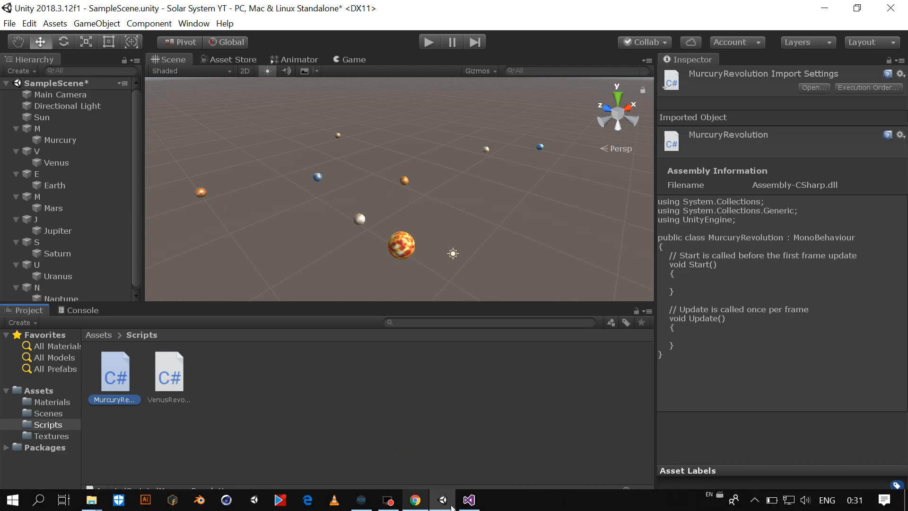
left_click(469, 500)
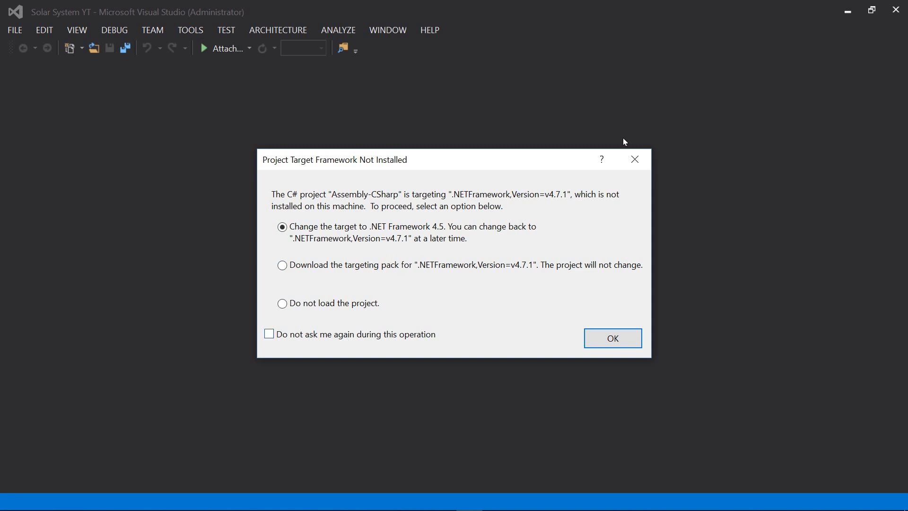
left_click(636, 163)
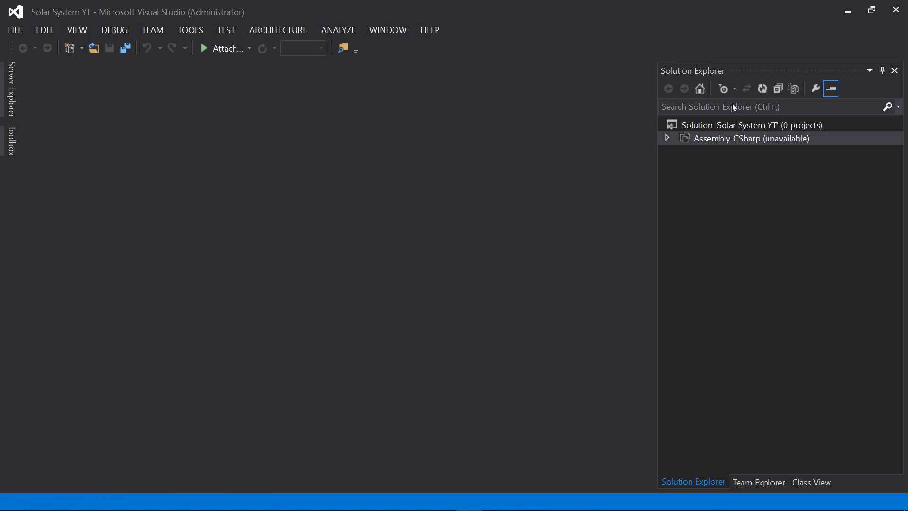
Step: Switch to Unity and check which External Script Editor is set in the External Tools preferences
left_click(442, 500)
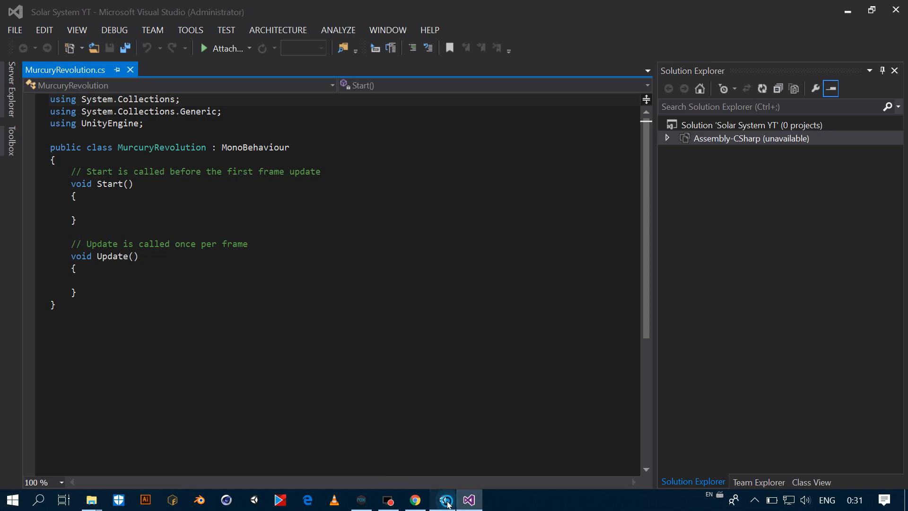
left_click(443, 500)
left_click(29, 23)
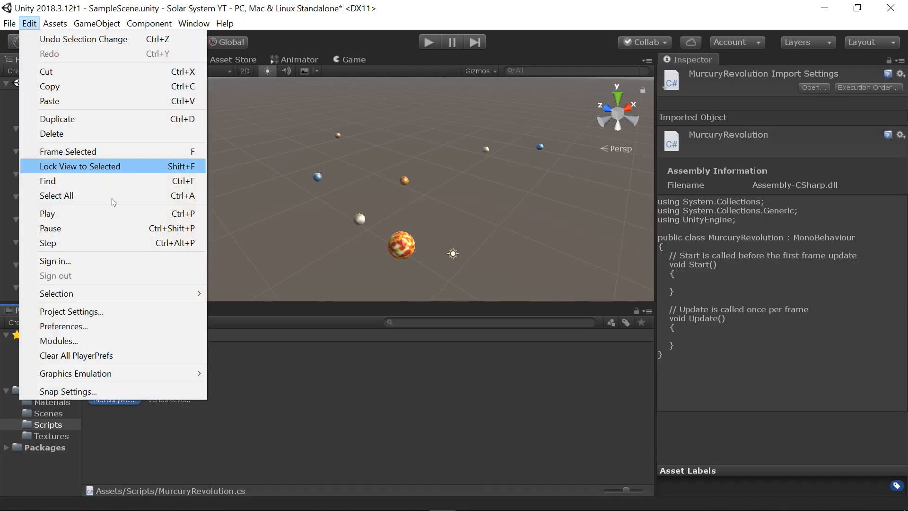
left_click(80, 325)
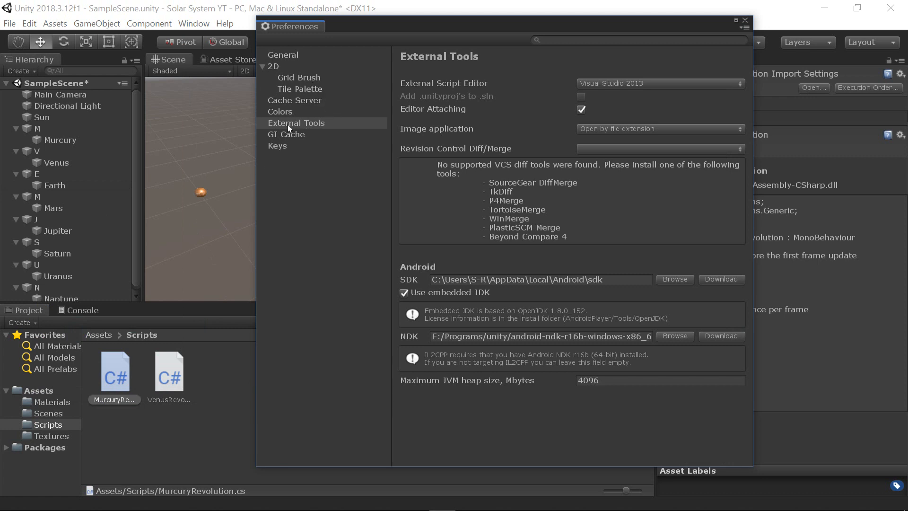
left_click(288, 126)
left_click(655, 86)
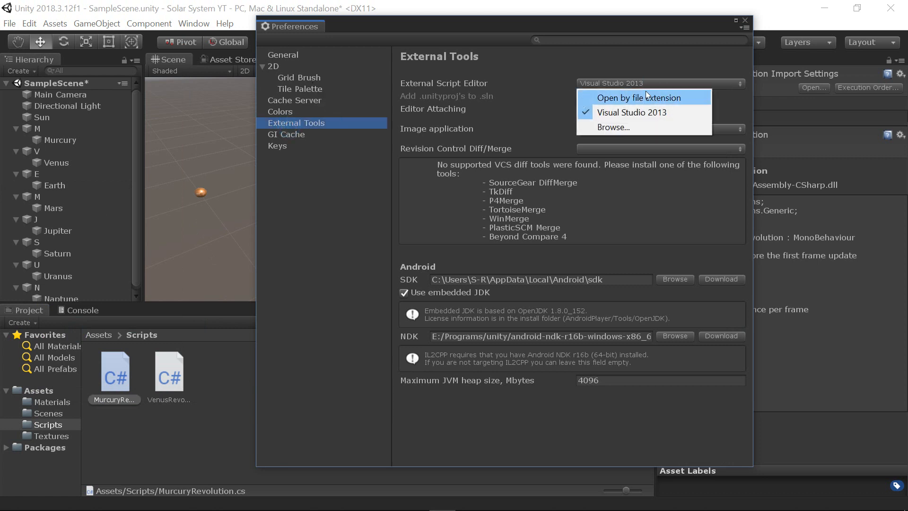
left_click(745, 21)
left_click(746, 21)
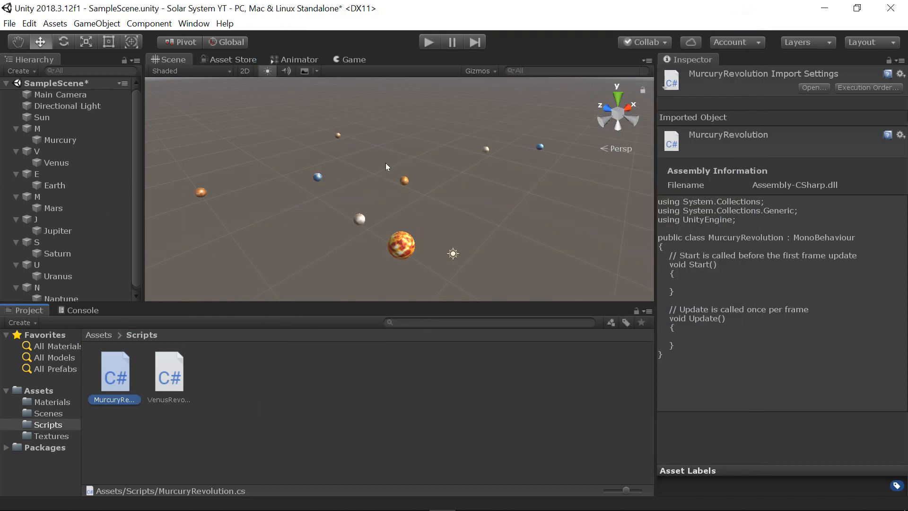
key("alt+Tab")
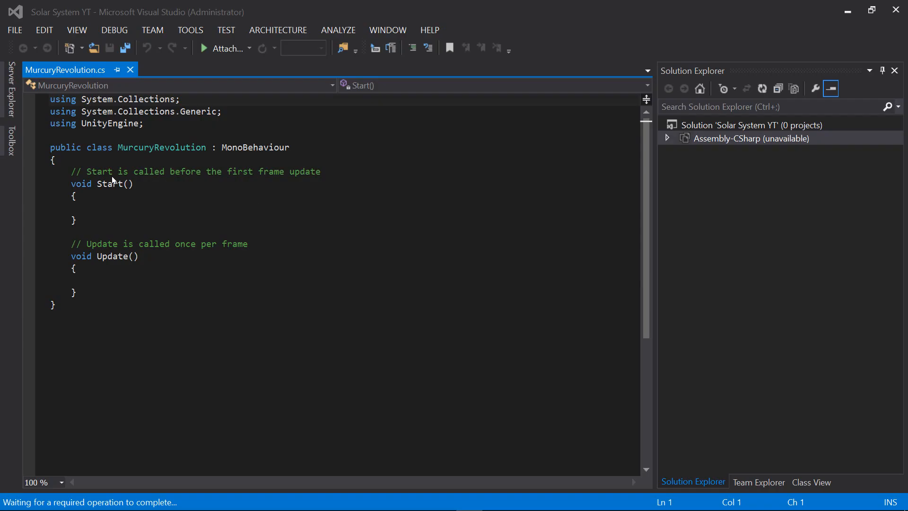
left_click(92, 284)
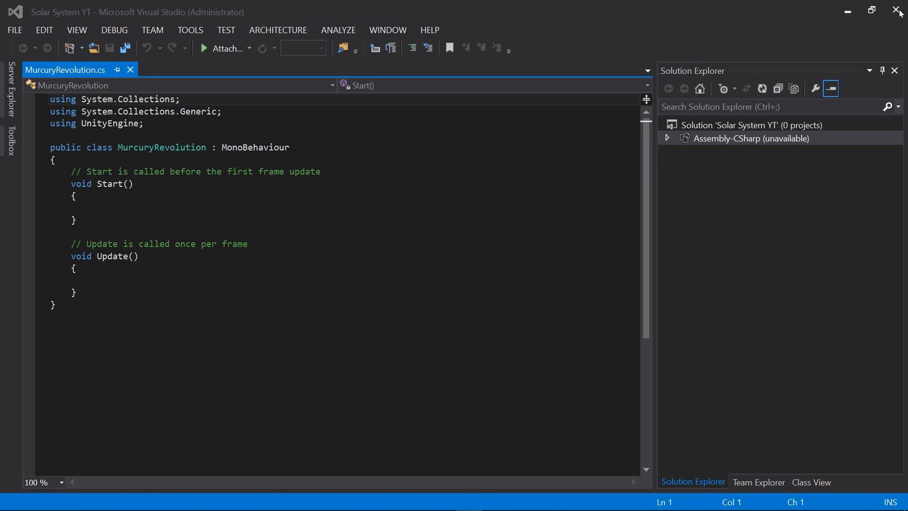
key("alt+Tab")
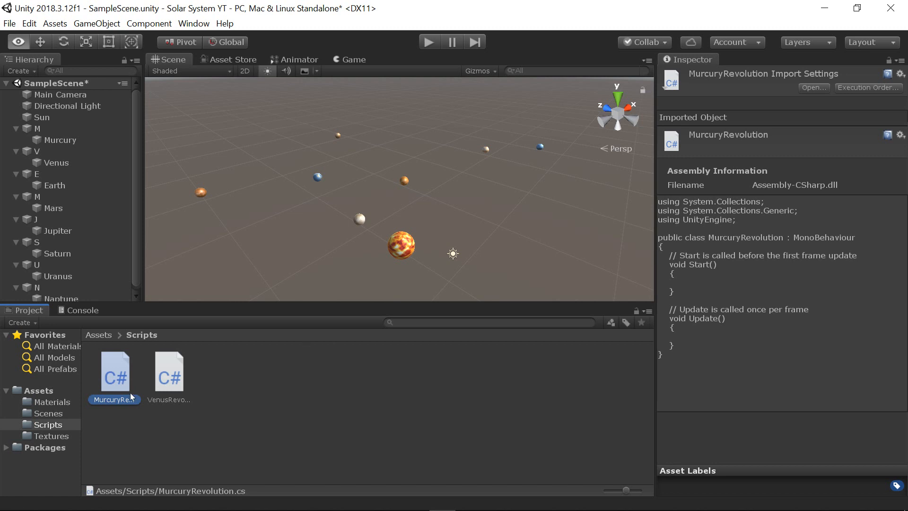
Step: Switch to Visual Studio, add transform.Rotate(0, 0.1f, 0); inside the Update method of MurcuryRevolution, and save the script
mouse_move(456, 506)
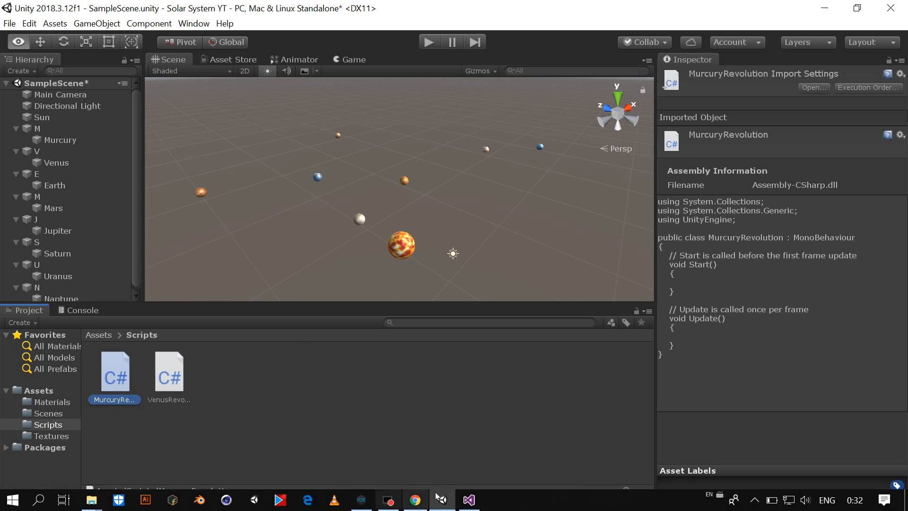
left_click(469, 500)
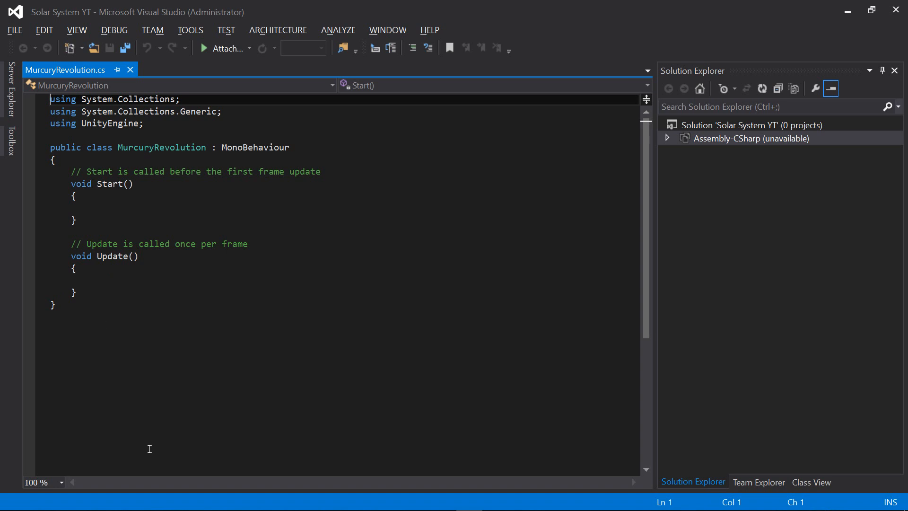
left_click(105, 284)
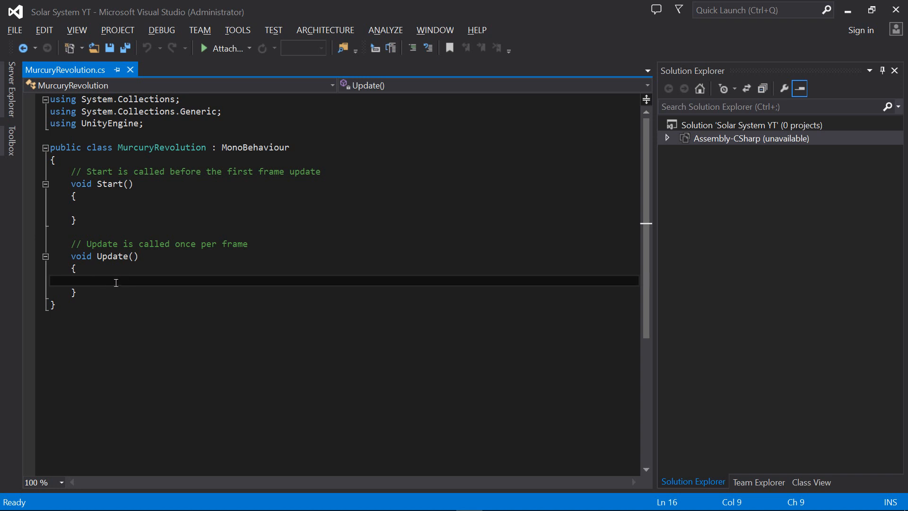
left_click(116, 283)
type("transform")
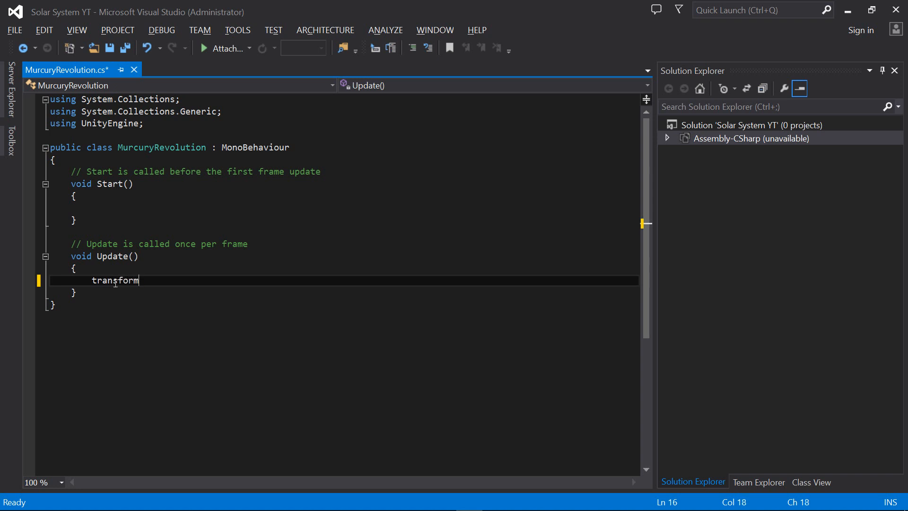
type(".Rotate(0,0.1f,0")
key("Right")
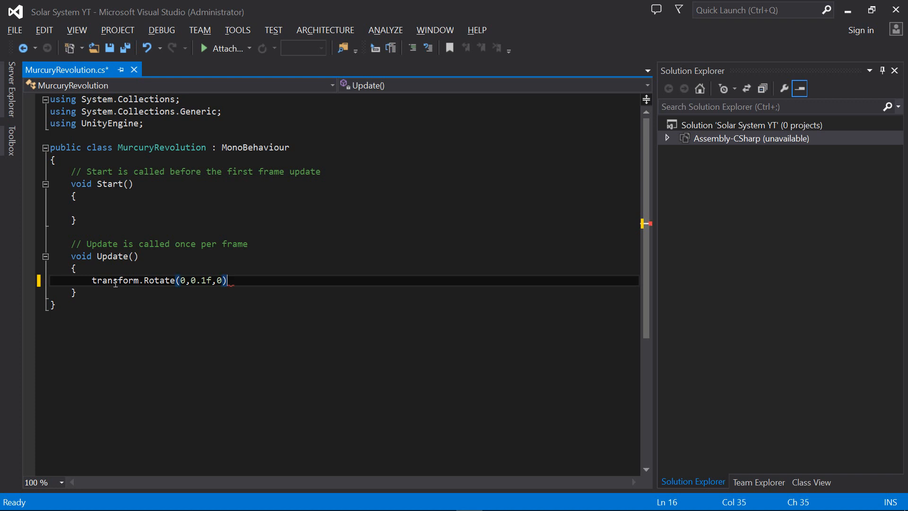
type(";")
key("ctrl+s")
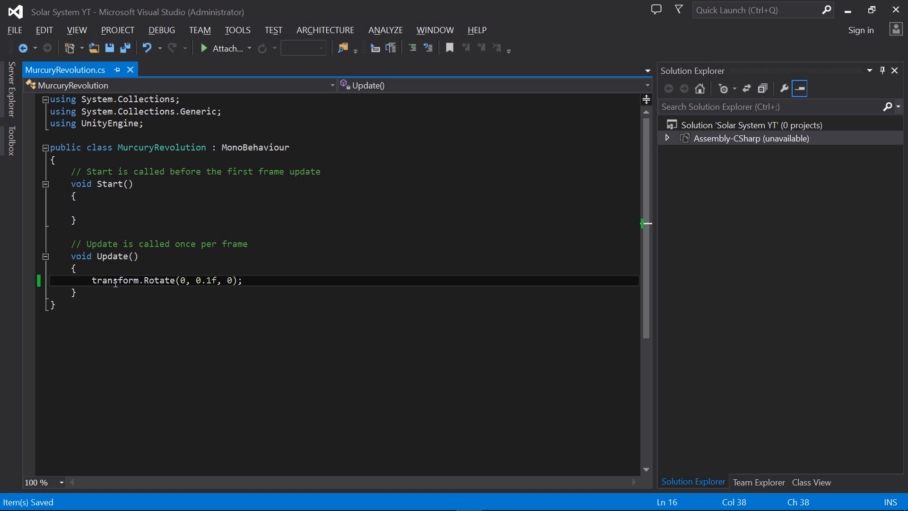
Step: Return to Unity and attach the MurcuryRevolution script to M, the parent pivot of Murcury
left_click(848, 11)
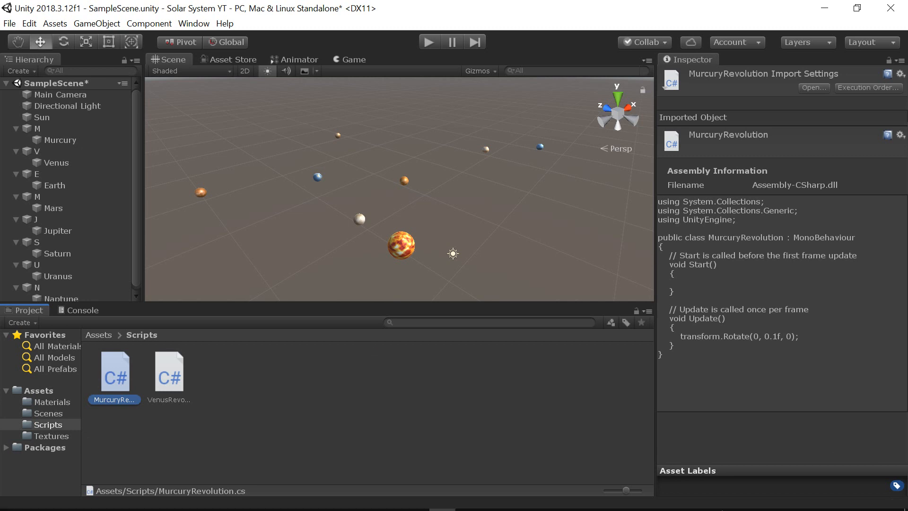
left_click(46, 129)
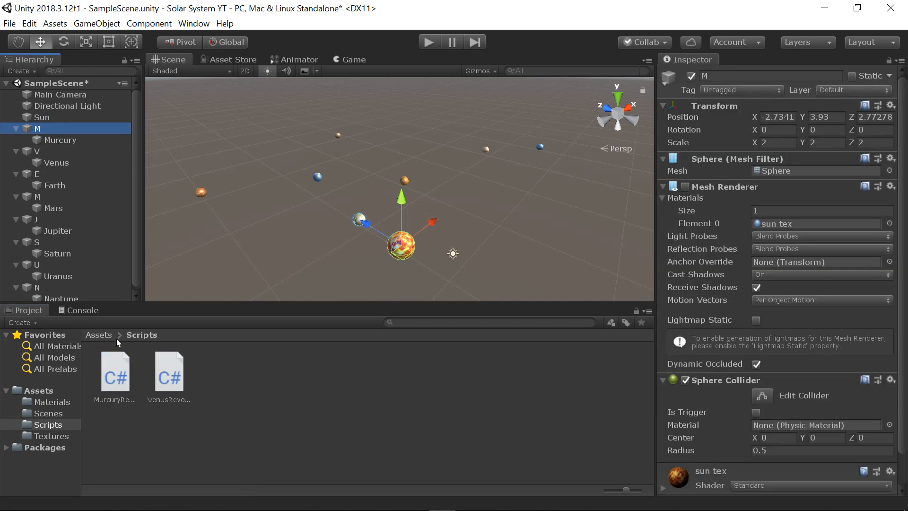
left_click_drag(118, 389, 64, 127)
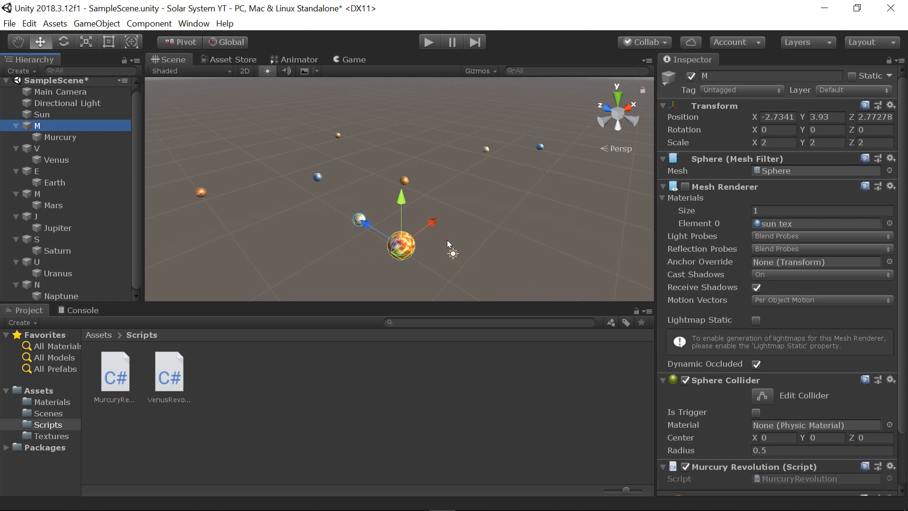
Step: Run the scene, watch Murcury's revolution around the Sun in the Scene view, and stop play mode
scroll(422, 243, "up", 3)
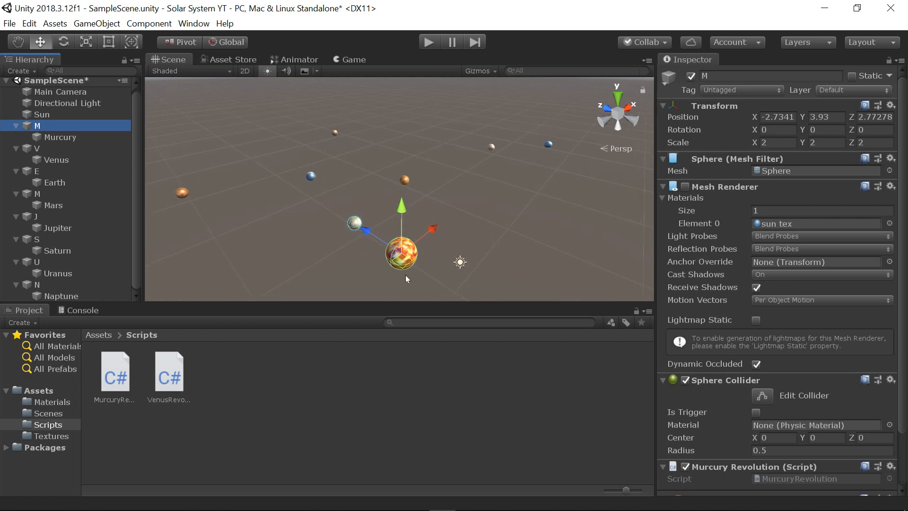
left_click_drag(405, 274, 434, 248, "alt")
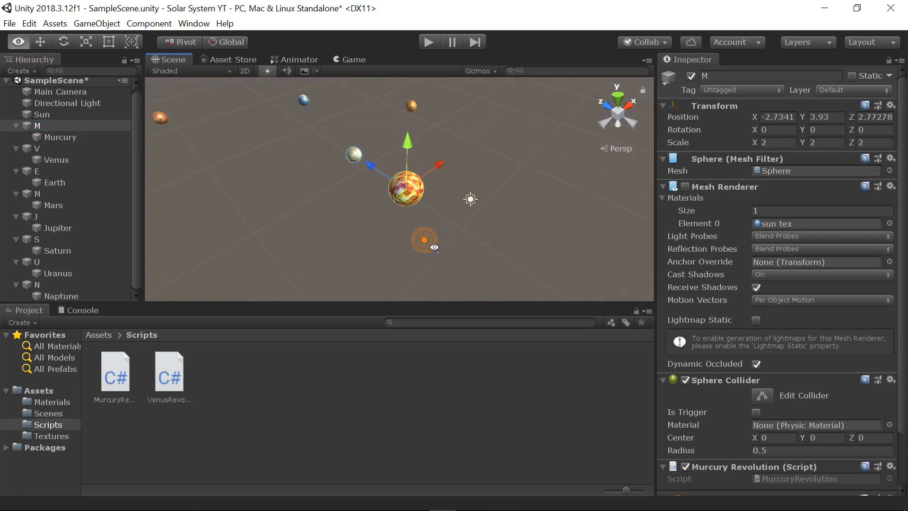
scroll(434, 247, "up", 4)
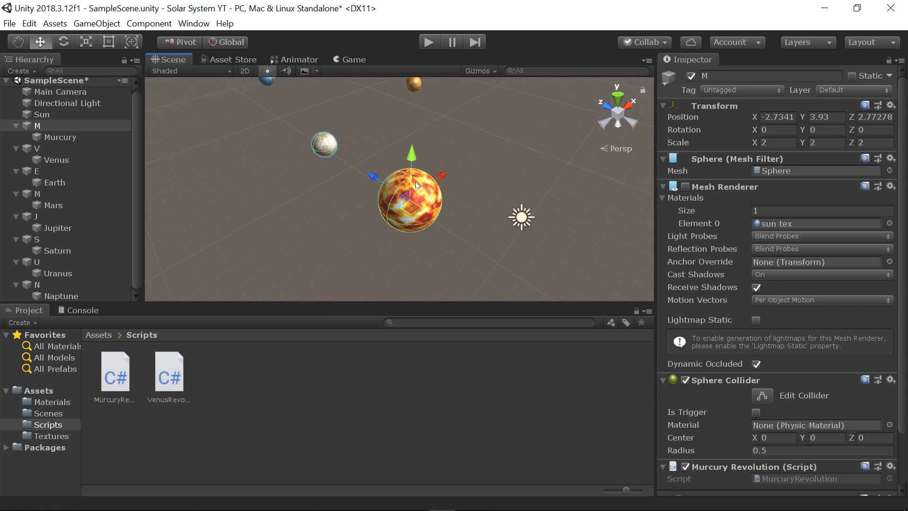
left_click(70, 136)
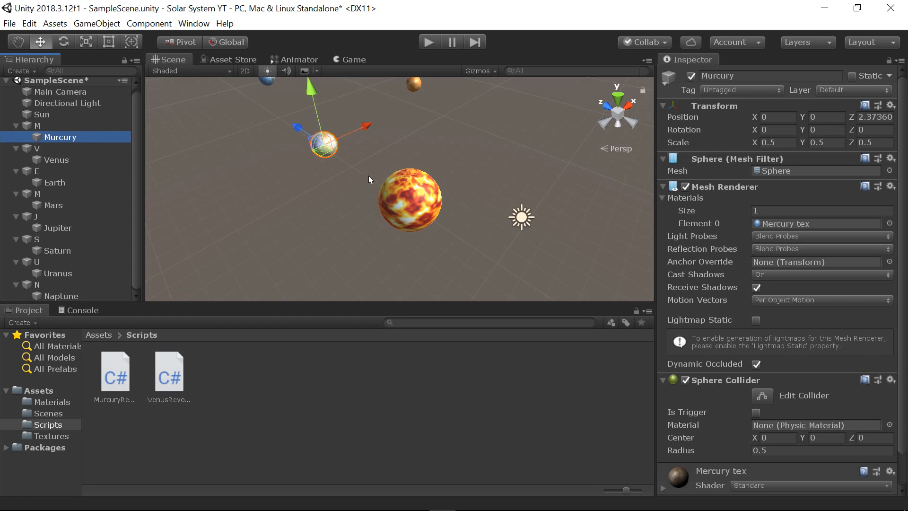
left_click(427, 43)
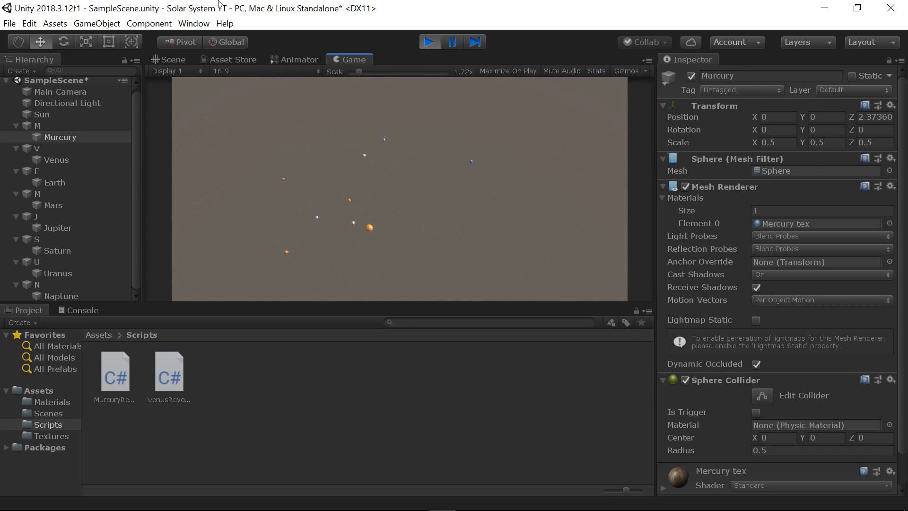
left_click(166, 57)
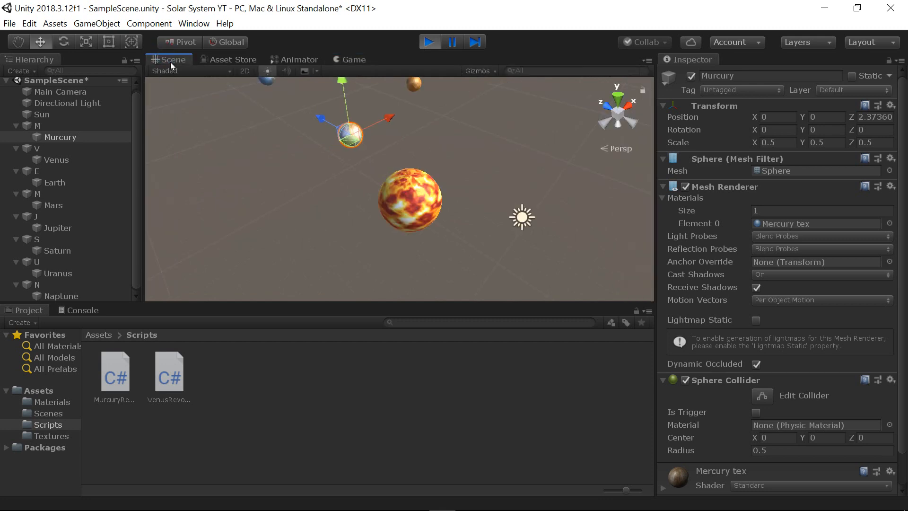
key("w")
right_click_drag(475, 131, 211, 188)
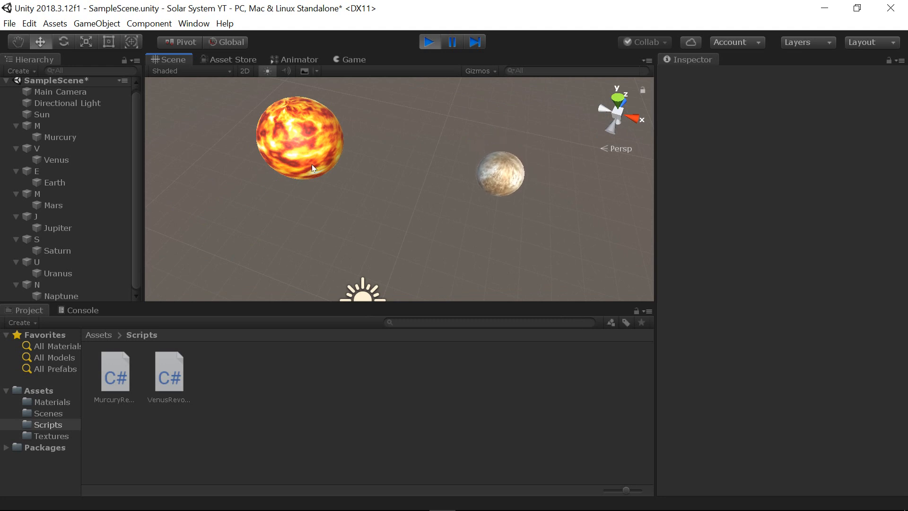
left_click(425, 42)
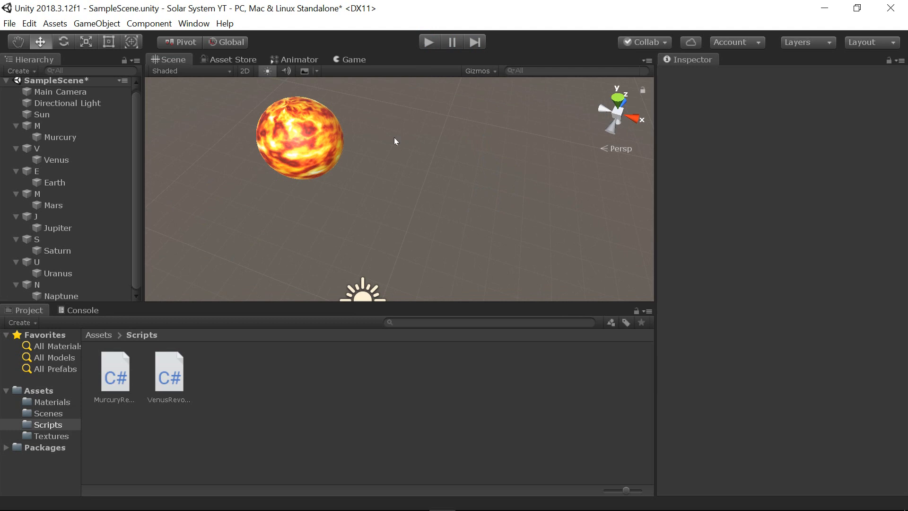
Step: Select the Murcury sphere and open the Animation window for it, positioned over the lower part of the editor
right_click_drag(394, 140, 394, 52)
key("w")
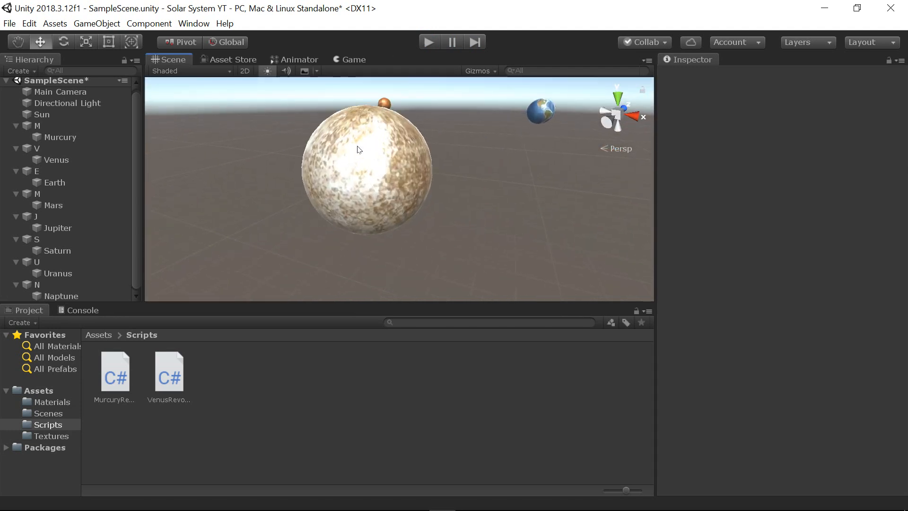
key("s")
right_click_drag(368, 175, 300, 178)
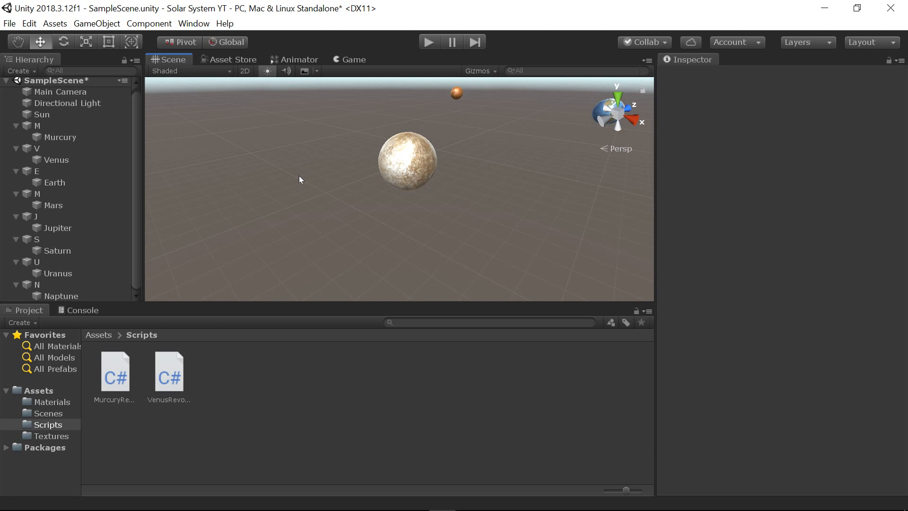
left_click(411, 162)
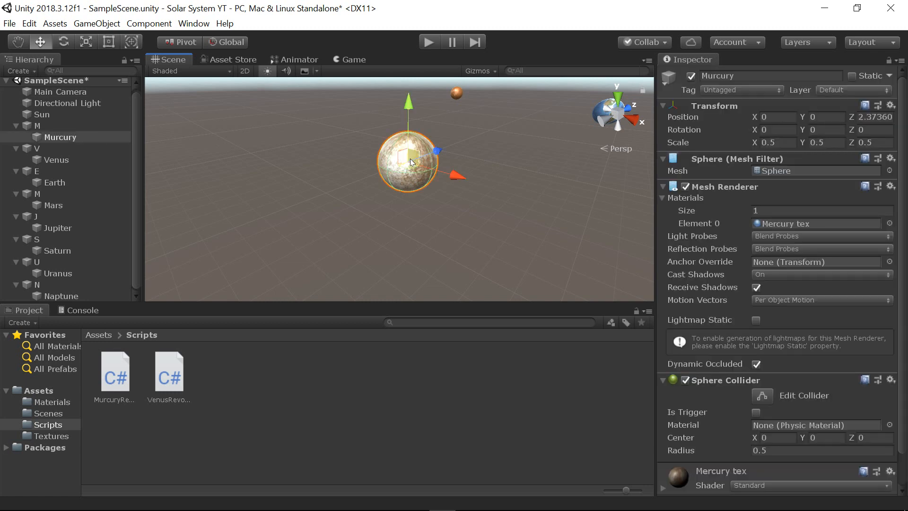
left_click(194, 23)
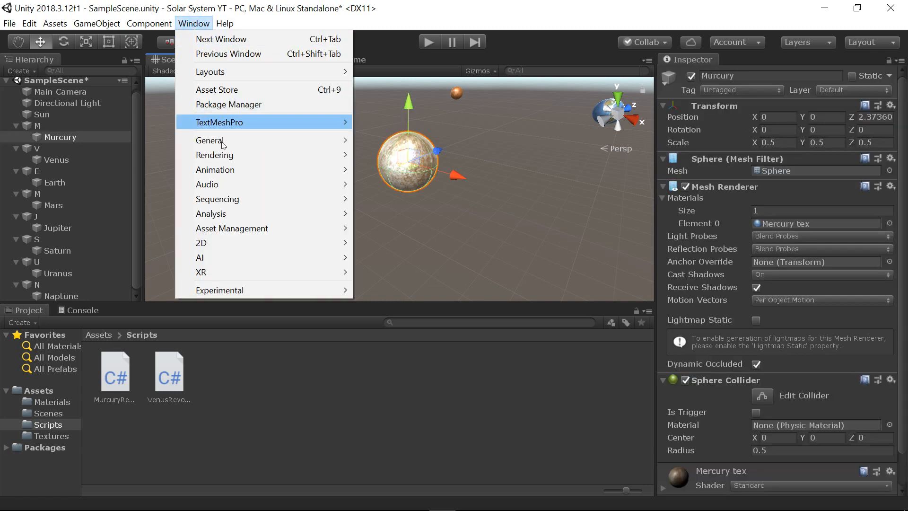
mouse_move(234, 169)
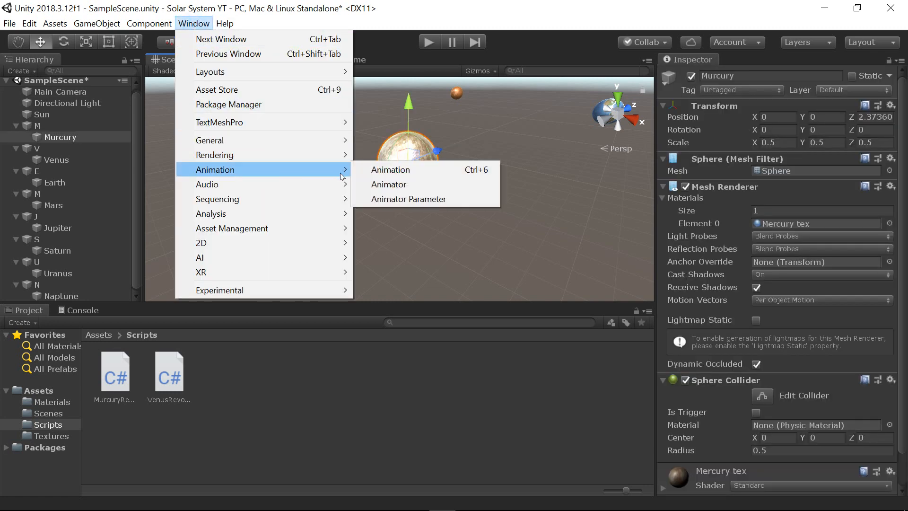
left_click(402, 175)
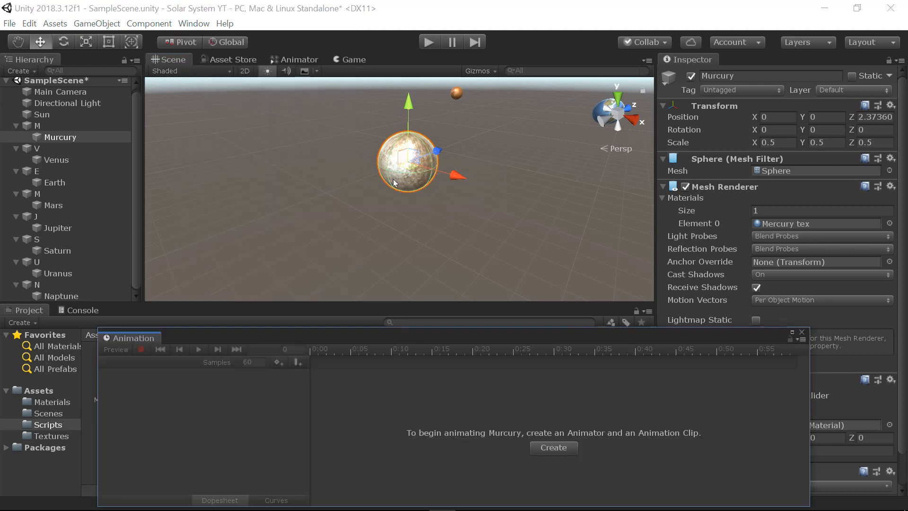
left_click_drag(466, 337, 436, 298)
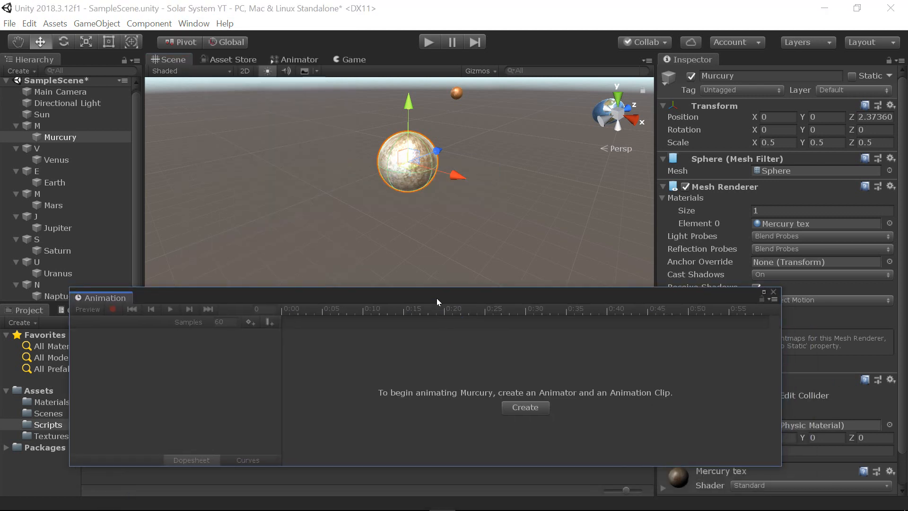
Step: Create an animation clip for Murcury named MurcuryRotation in the Scripts folder
left_click(522, 415)
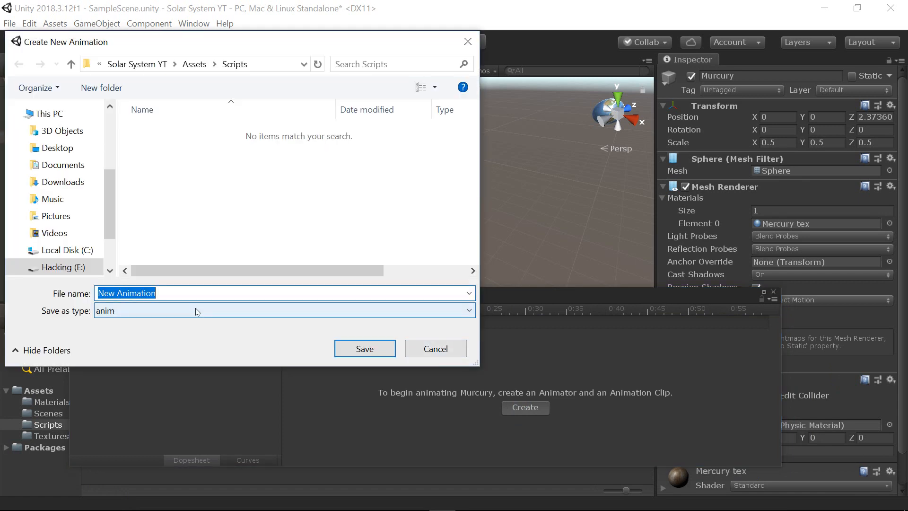
type("Murcury")
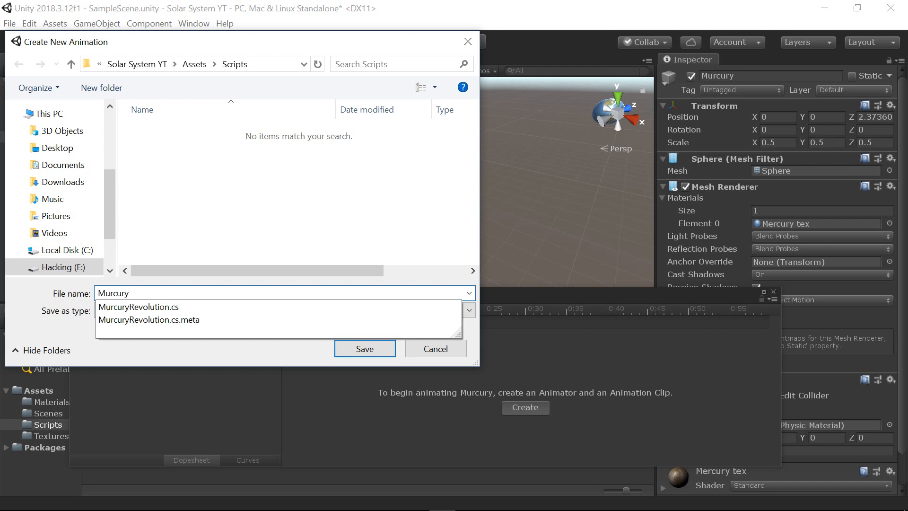
type("Rotation")
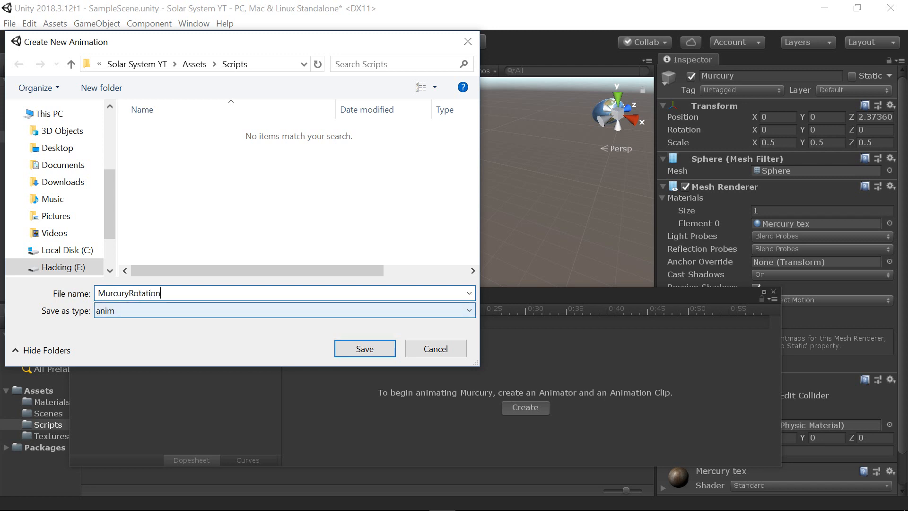
key("Return")
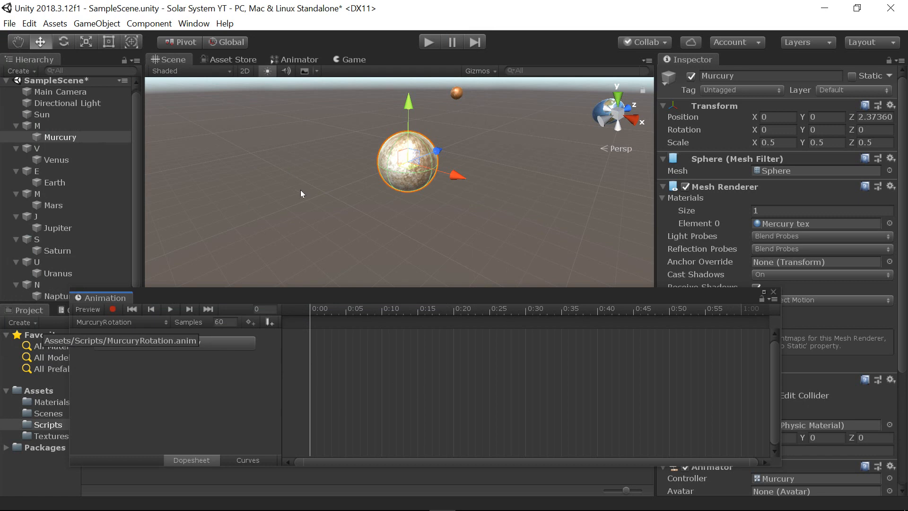
Step: Record a rotation keyframe at 3:00 in the MurcuryRotation clip, turning Murcury about 361° around its Y axis with the Rotate tool
right_click_drag(361, 211, 513, 415)
key("w")
key("s")
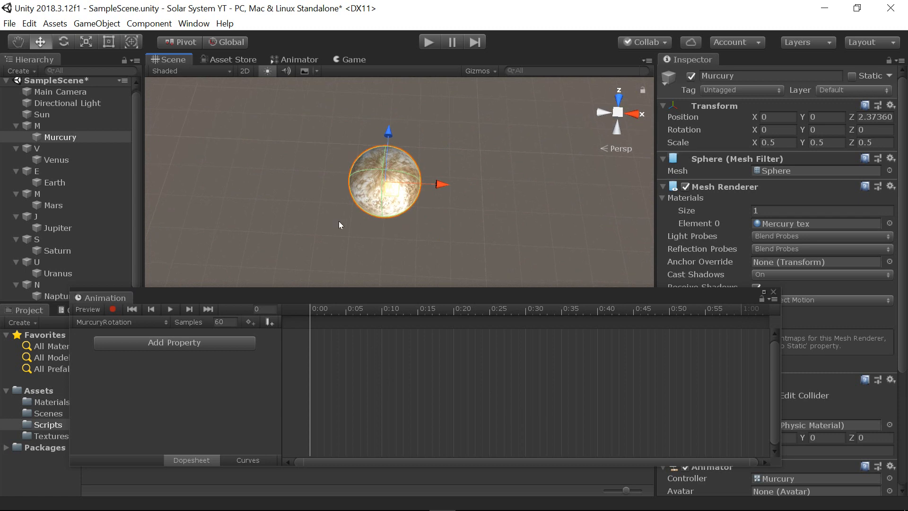
left_click(64, 43)
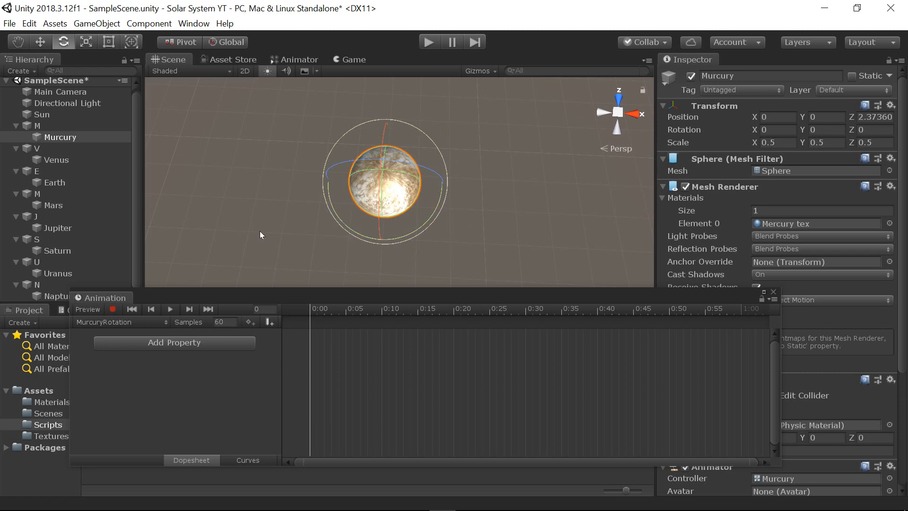
left_click(112, 309)
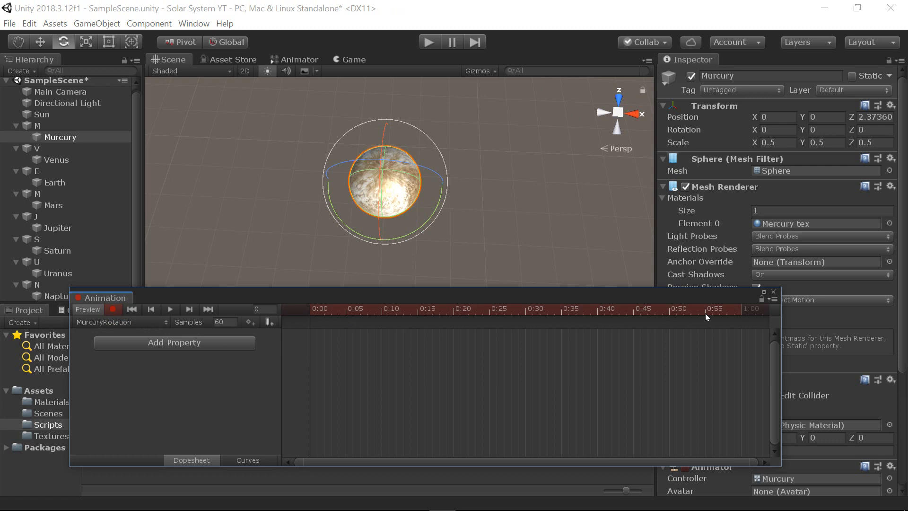
scroll(623, 380, "down", 4)
scroll(623, 380, "down", 8)
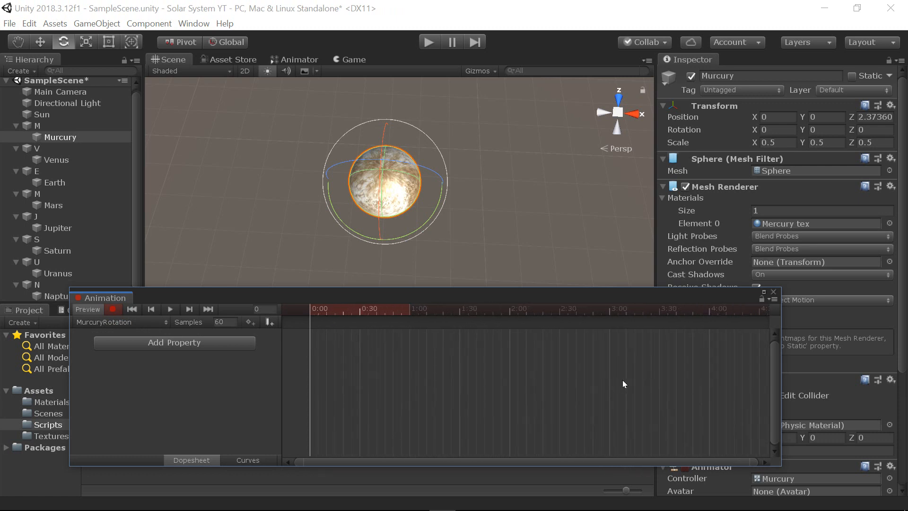
scroll(623, 380, "up", 1)
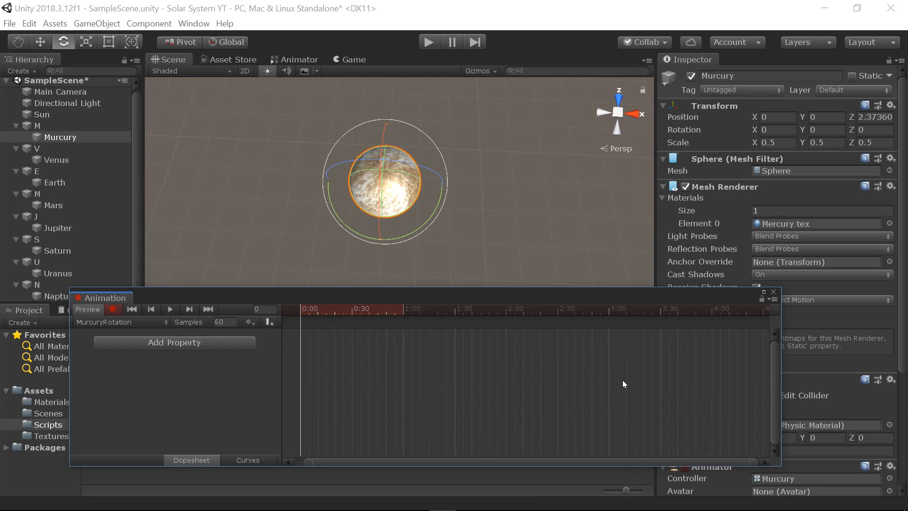
left_click(610, 310)
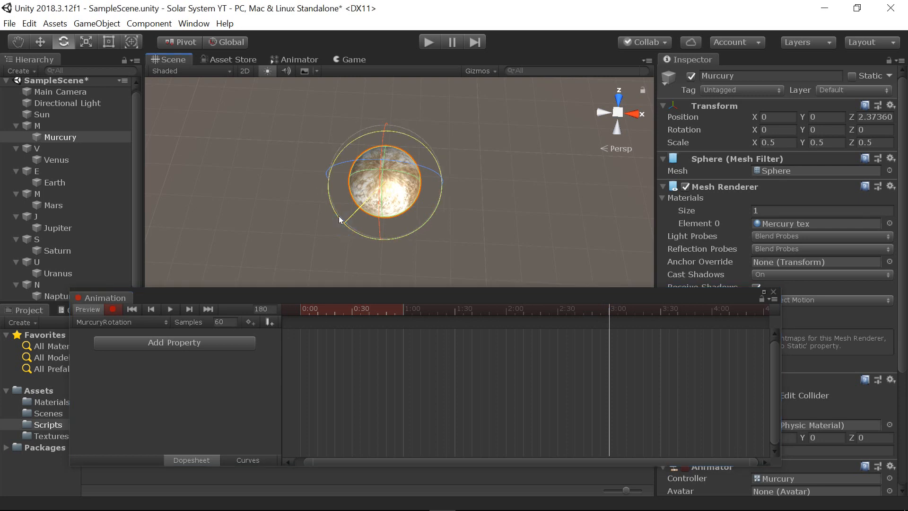
mouse_move(333, 213)
left_mouse_down()
mouse_move(269, 189)
mouse_move(47, 188)
mouse_move(793, 186)
mouse_move(561, 192)
mouse_move(323, 220)
left_mouse_up()
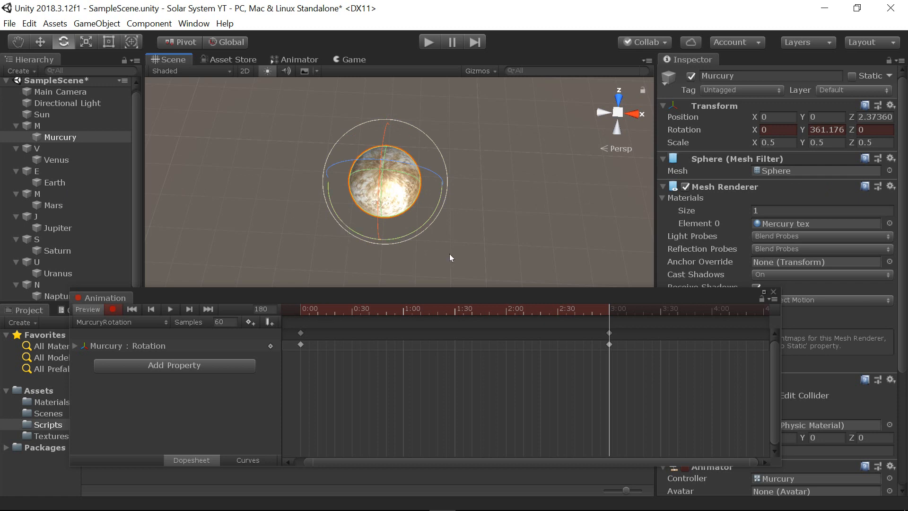
Step: Frame Murcury from the side in the Scene view, play the recorded rotation clip to check the spin, and stop it
key("w")
right_click_drag(529, 169, 472, 422)
key("s")
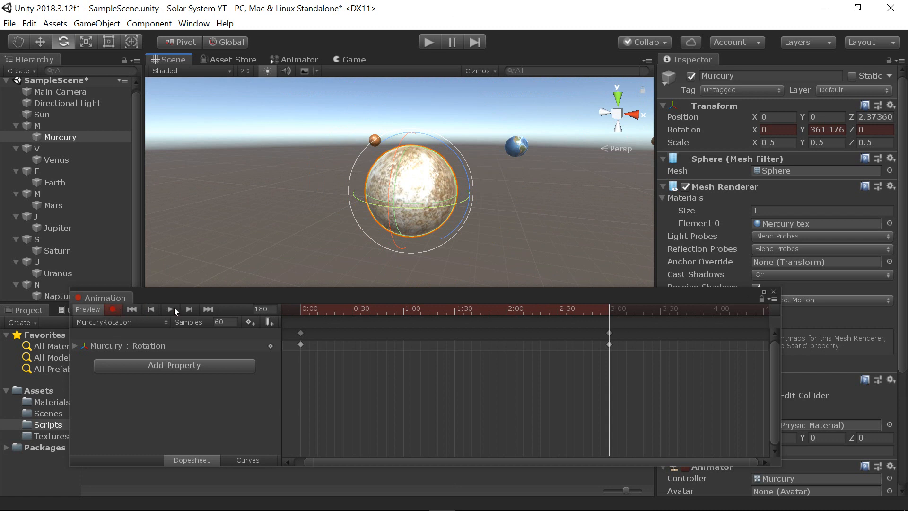
left_click(171, 308)
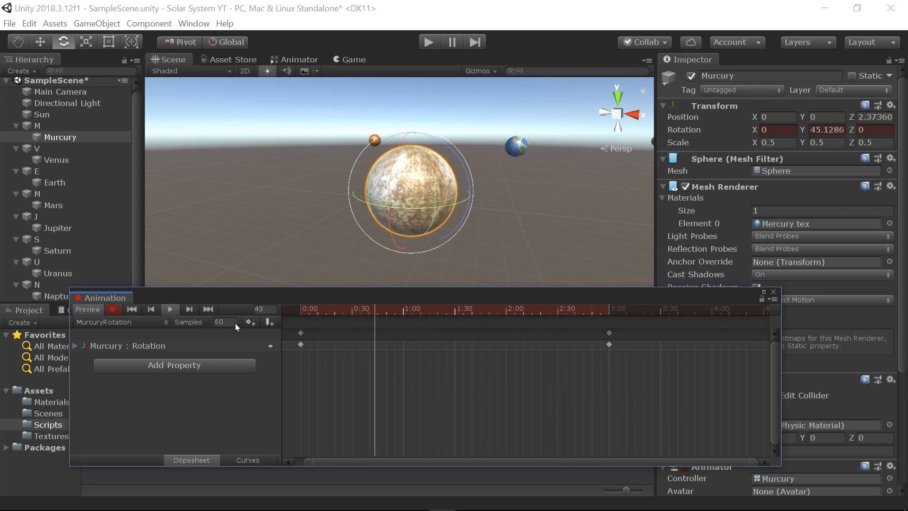
left_click(171, 310)
Step: Move the clip's end rotation keyframe from 3:00 to about 5:00 and preview the slower spin
scroll(519, 363, "down", 6)
scroll(519, 363, "down", 3)
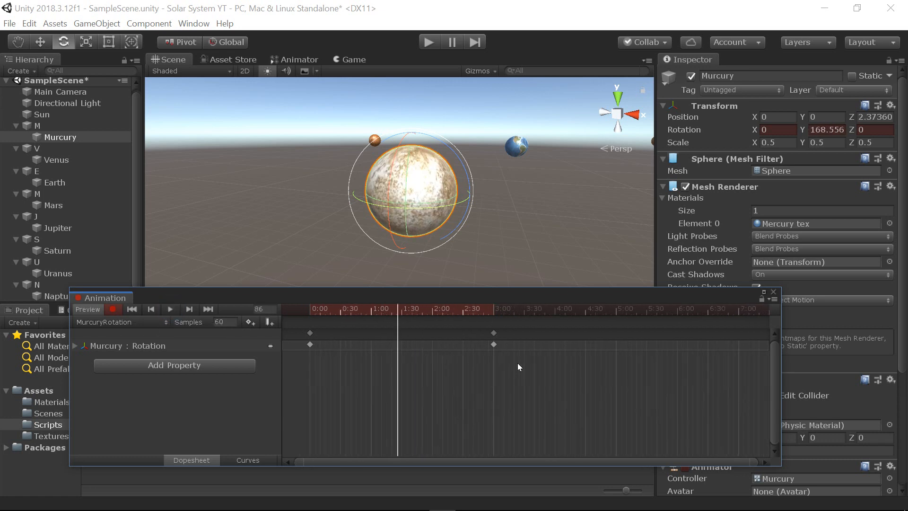
left_click_drag(494, 333, 619, 333)
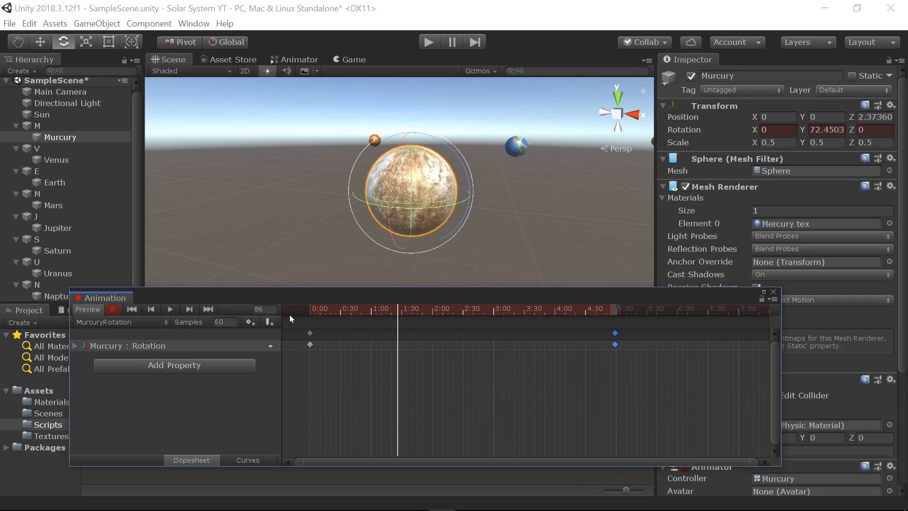
left_click(172, 308)
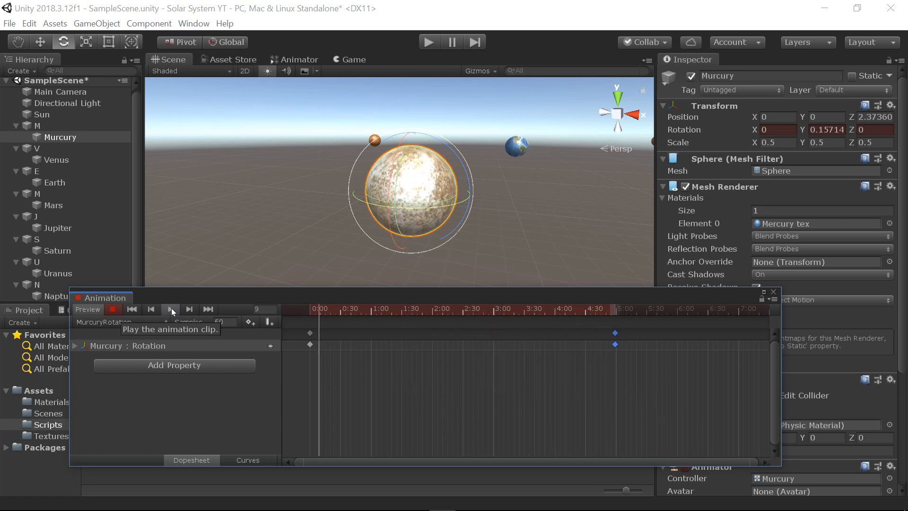
left_click(172, 308)
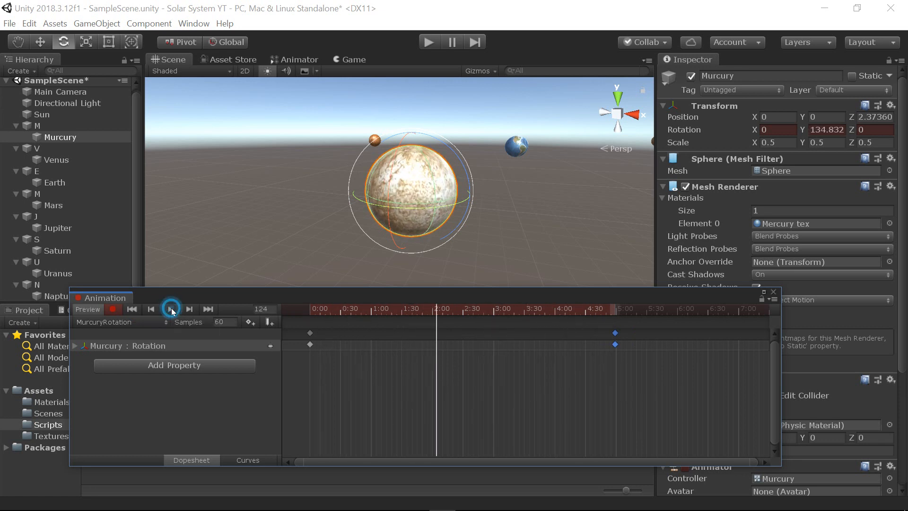
Step: Move the end rotation keyframe of the MurcuryRotation clip to about 15:00
scroll(535, 398, "down", 5)
scroll(535, 398, "down", 3)
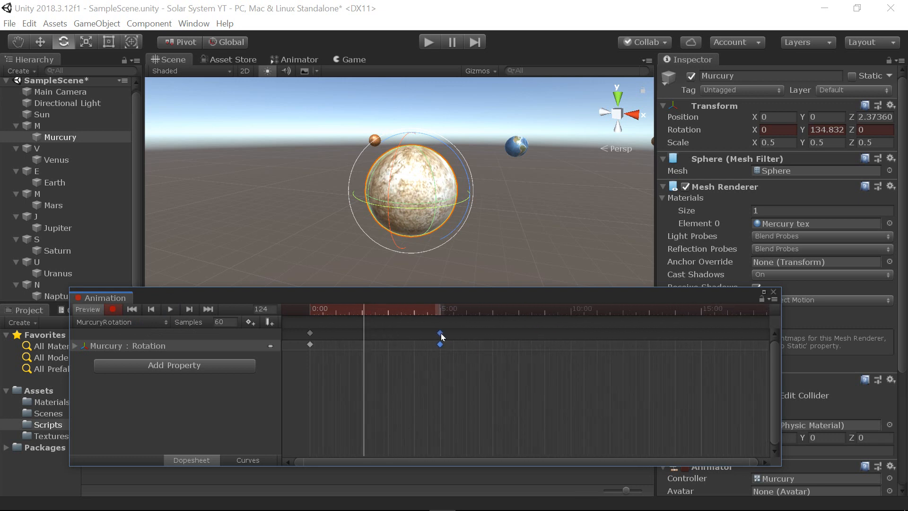
left_click_drag(441, 337, 707, 334)
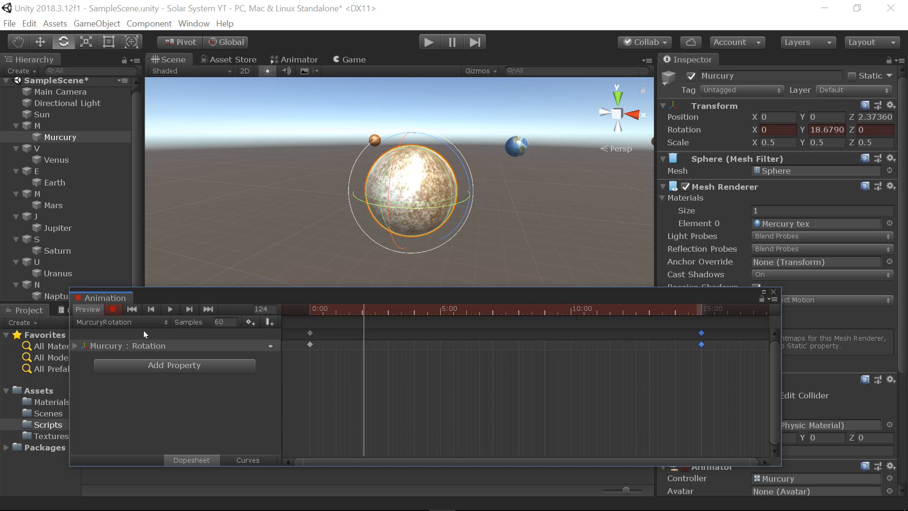
Step: Preview the slowed Murcury spin, then turn off keyframe recording and close the Animation window
left_click(170, 309)
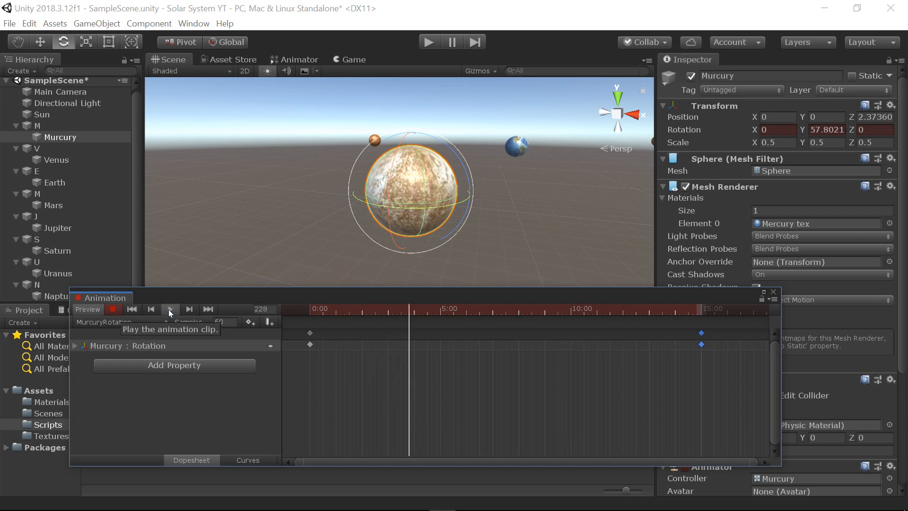
left_click(169, 310)
left_click(112, 311)
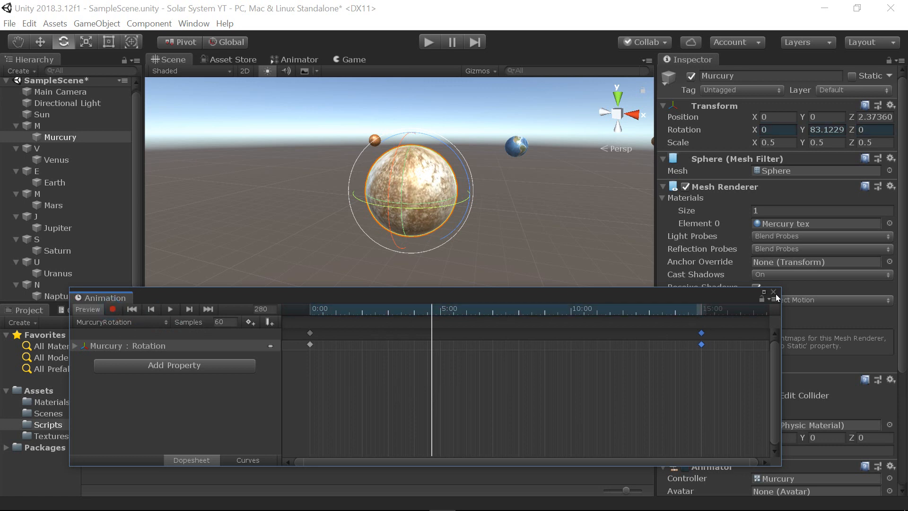
left_click(774, 293)
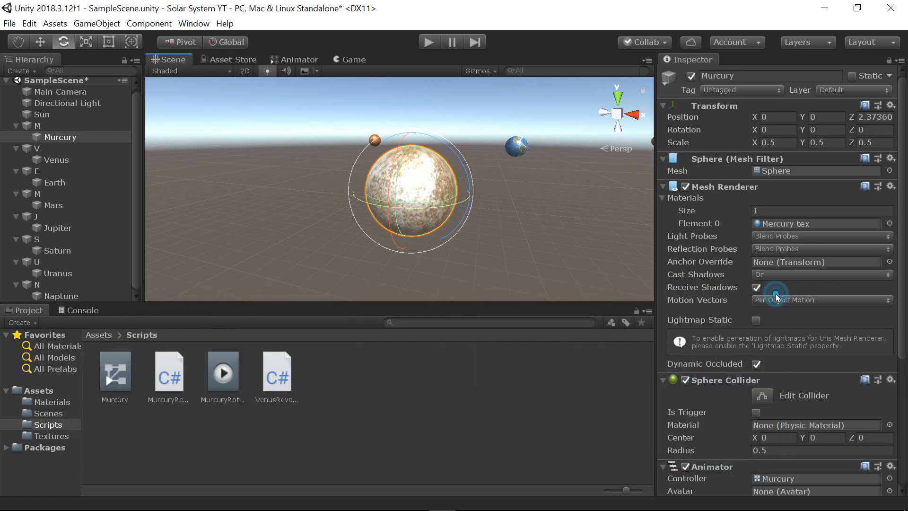
Step: Run the scene and watch Murcury spin and revolve around the Sun from several angles in the Scene view
left_click(428, 43)
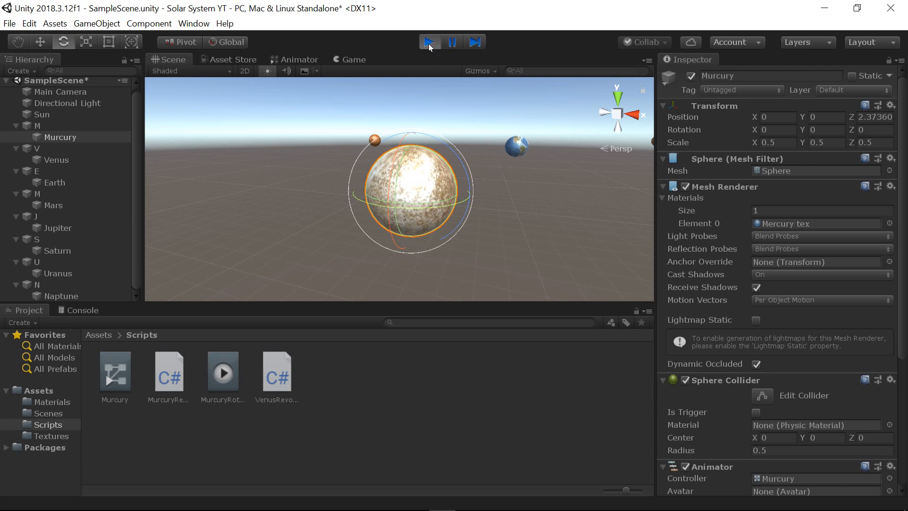
left_click(173, 62)
scroll(395, 158, "down", 3)
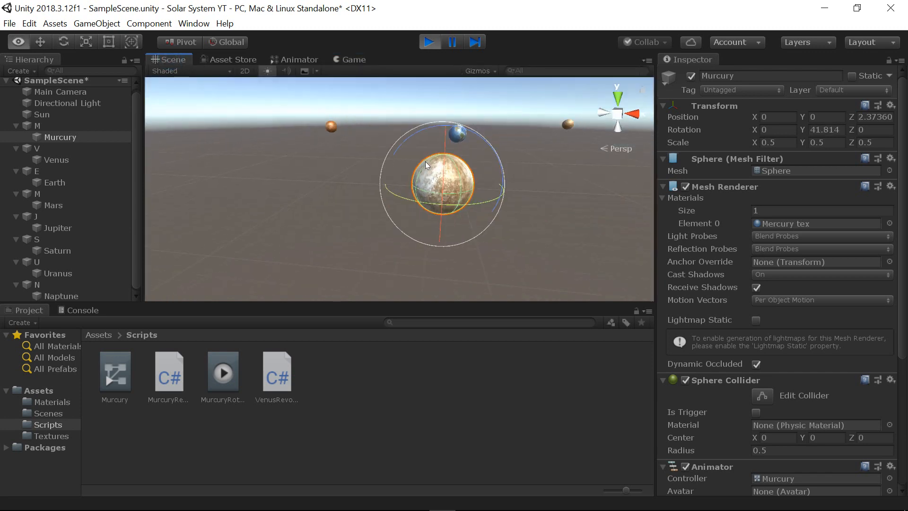
left_click(380, 129)
key("s")
right_click_drag(381, 130, 513, 181)
key("w")
key("s")
key("s")
key("d")
key("w")
key("s")
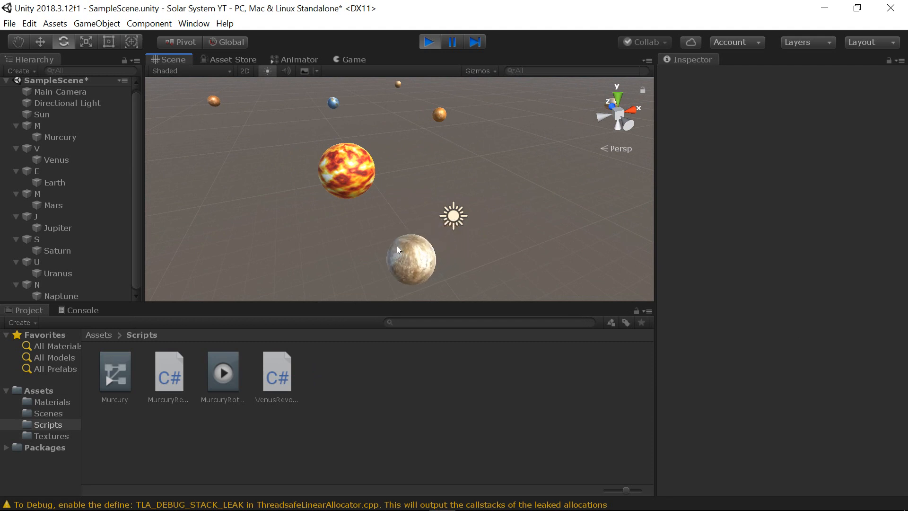
right_click_drag(388, 156, 316, 132)
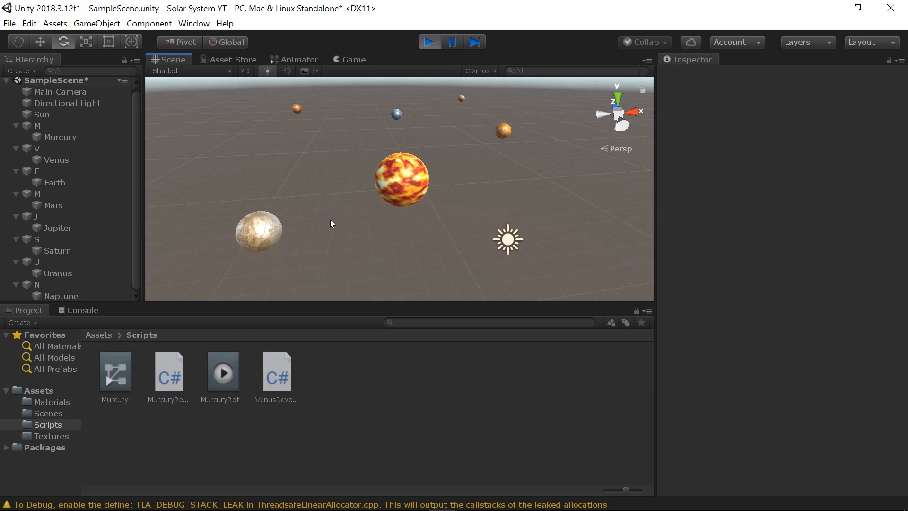
left_click_drag(330, 219, 375, 193, "alt")
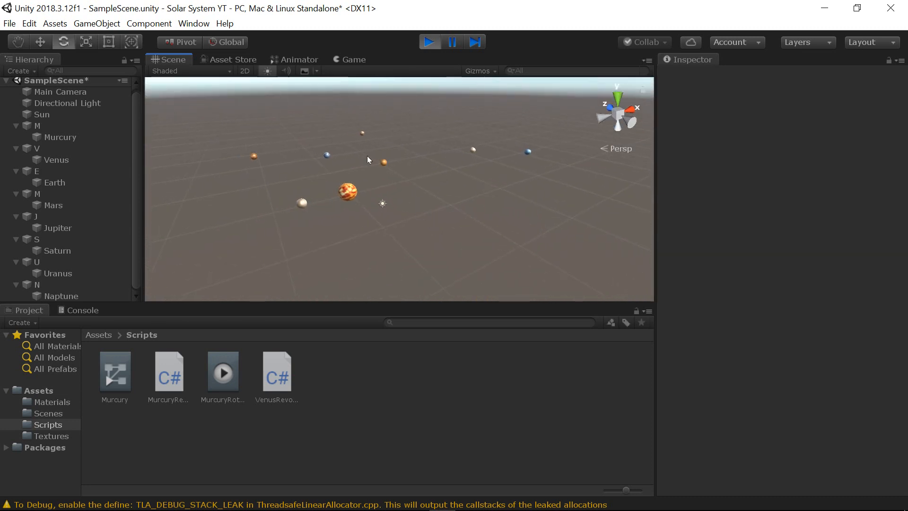
left_click_drag(463, 157, 509, 248, "alt")
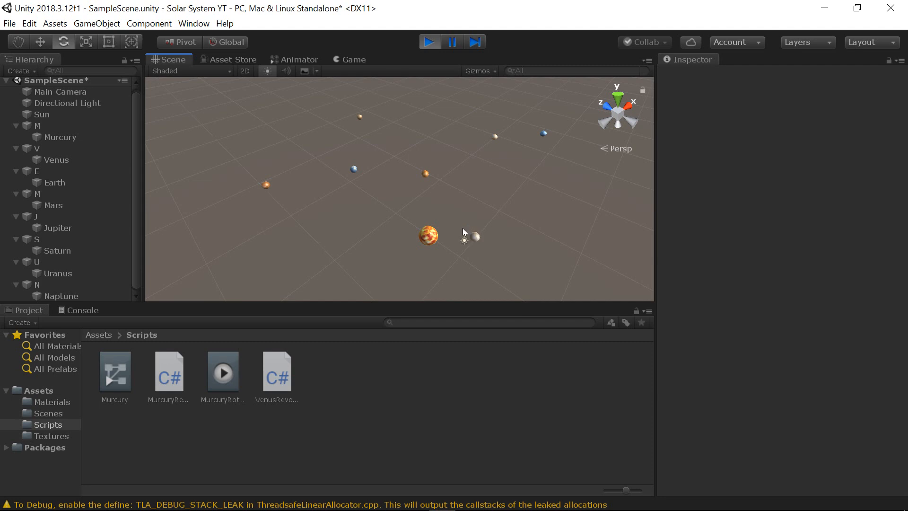
mouse_move(497, 192)
right_mouse_down()
mouse_move(509, 230)
mouse_move(498, 245)
mouse_move(482, 235)
mouse_move(481, 186)
right_mouse_up()
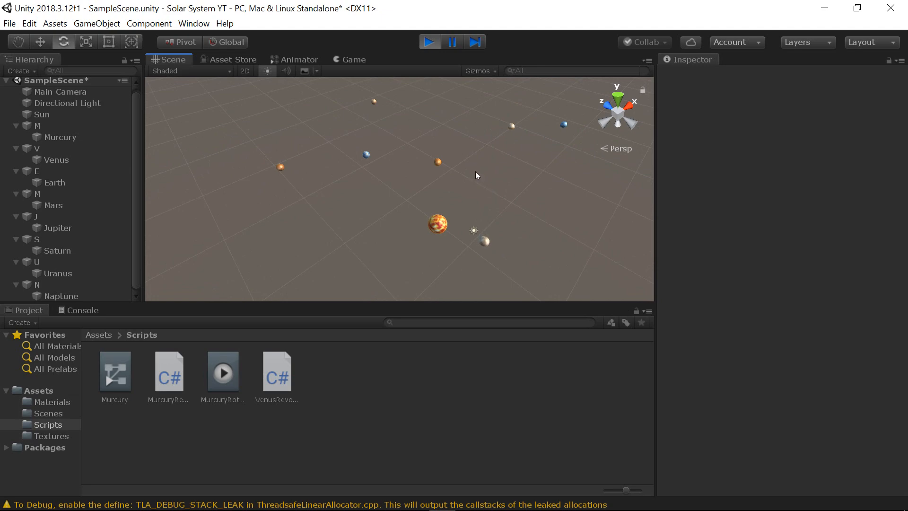